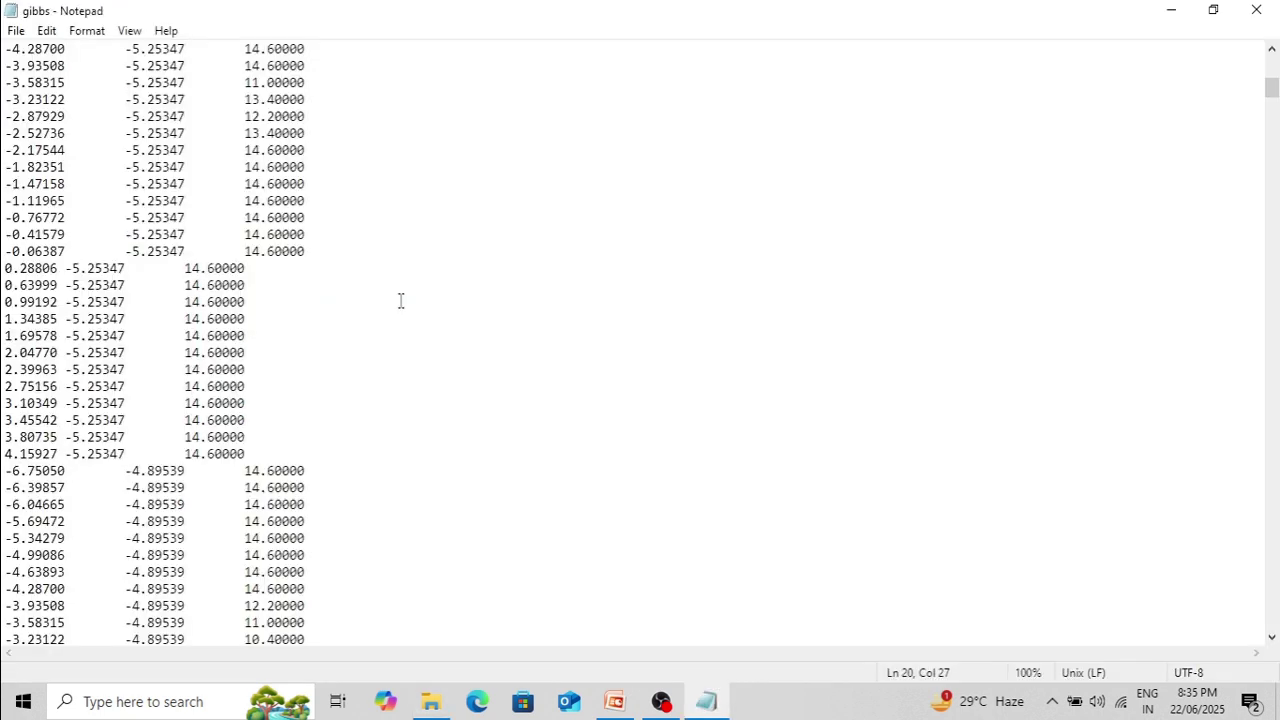
- Scroll back to the top of gibbs.txt and clear the text selection
scroll(400, 300, "up", 13)
left_click(662, 300)
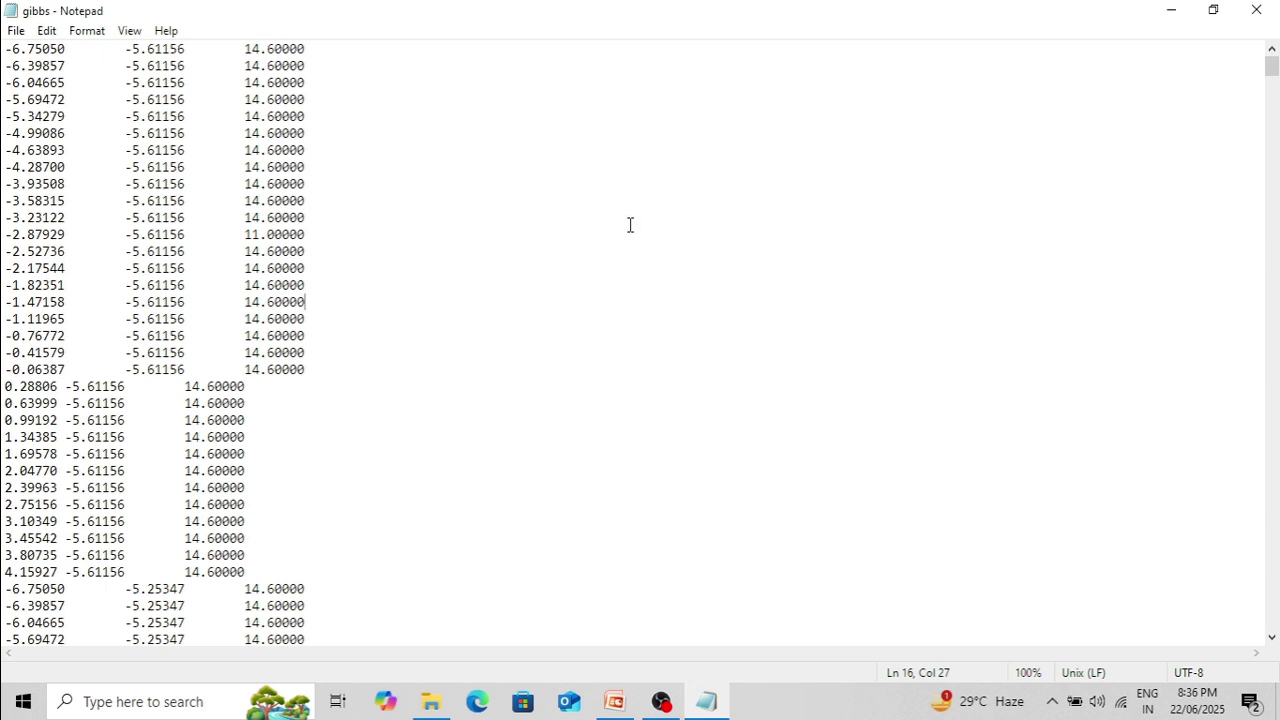
- Close the gibbs file in Notepad and launch Excel from the Start search
left_click(1257, 11)
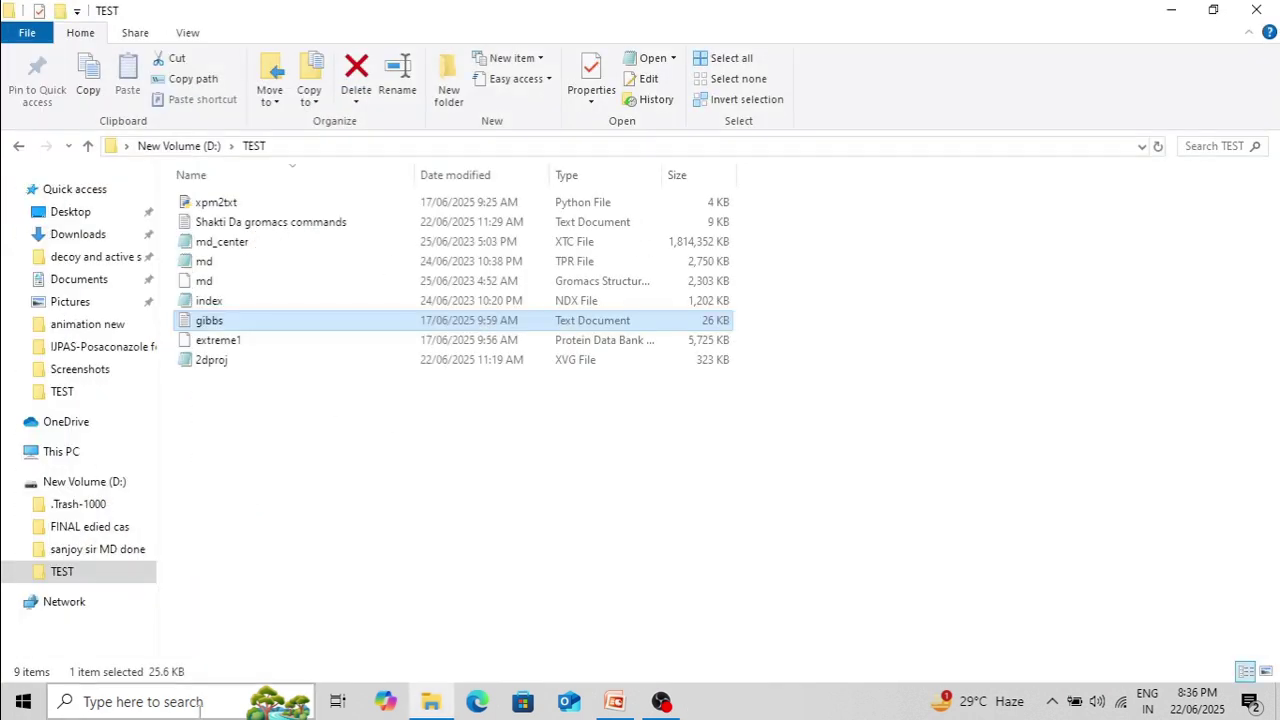
key("super+s")
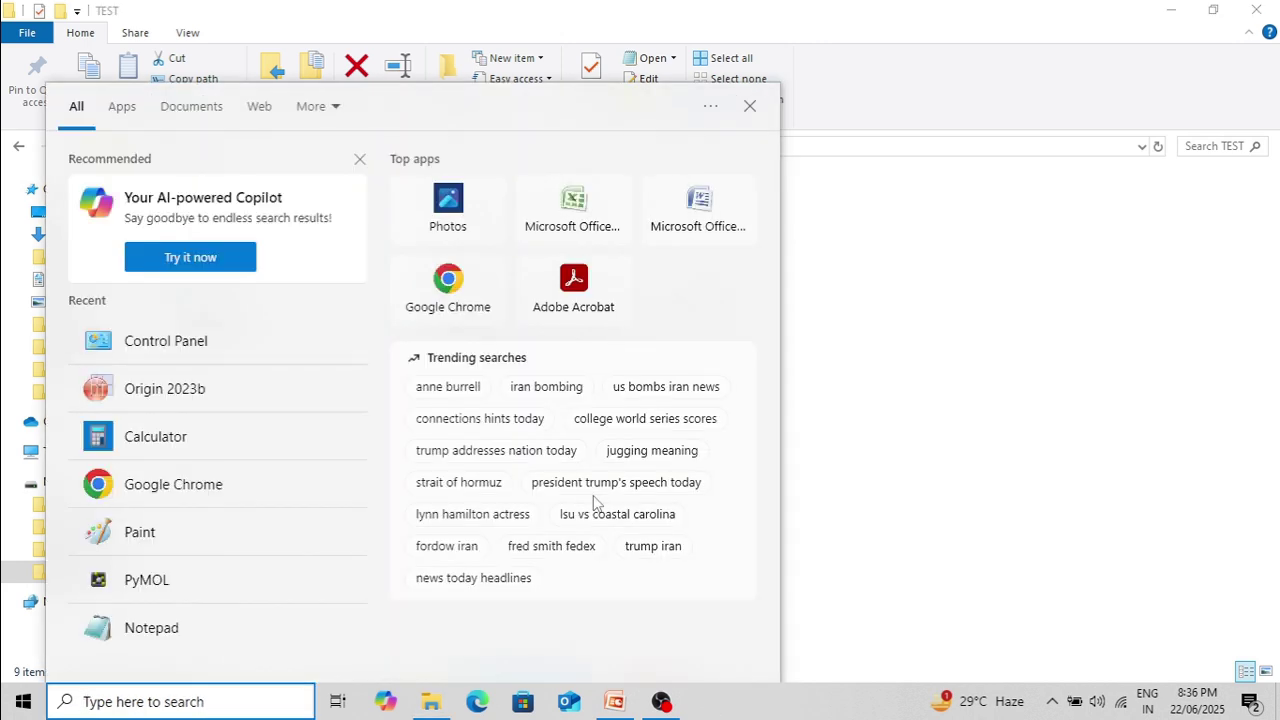
left_click(570, 210)
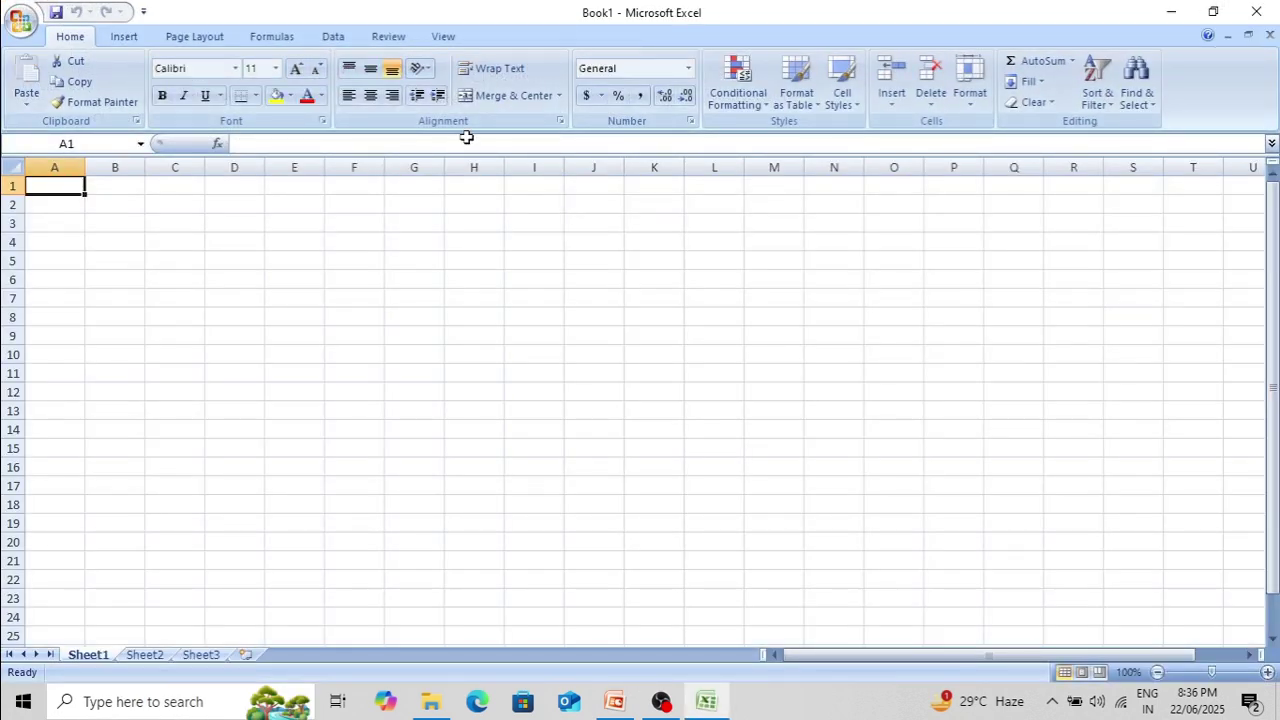
- Import D:\TEST\gibbs.txt as tab-delimited, general-format data starting at cell A1
left_click(333, 36)
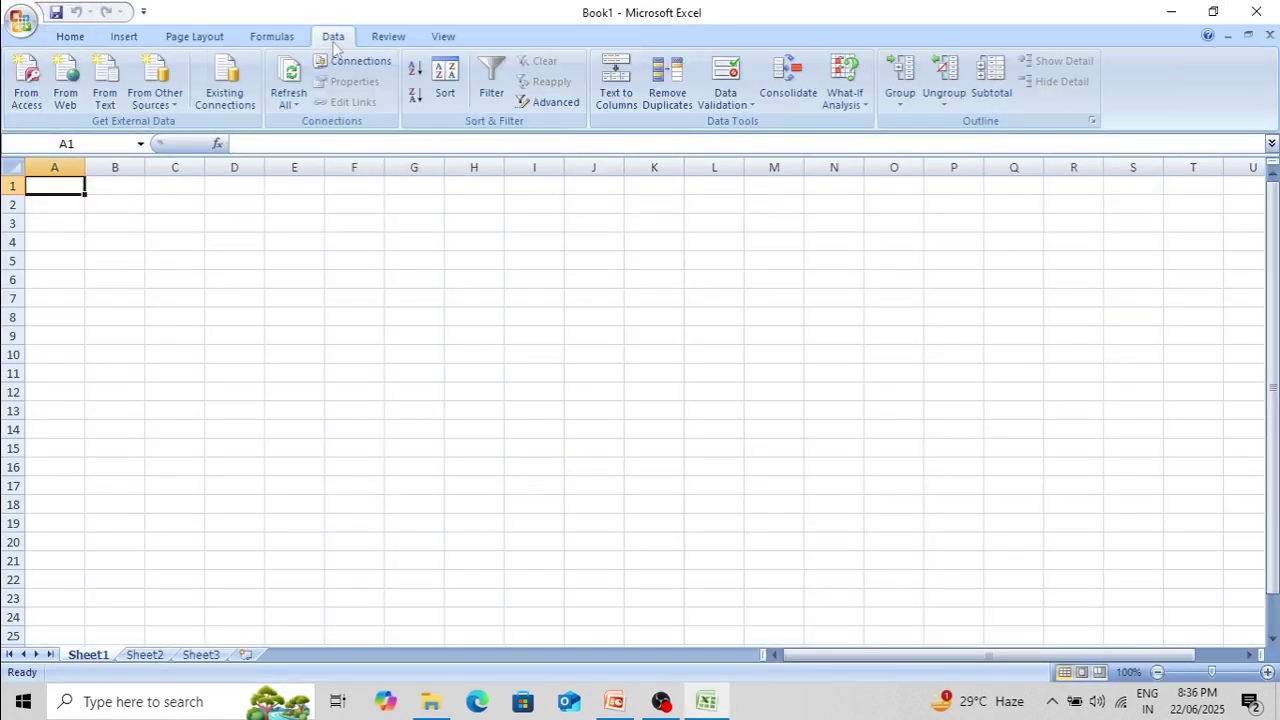
left_click(104, 90)
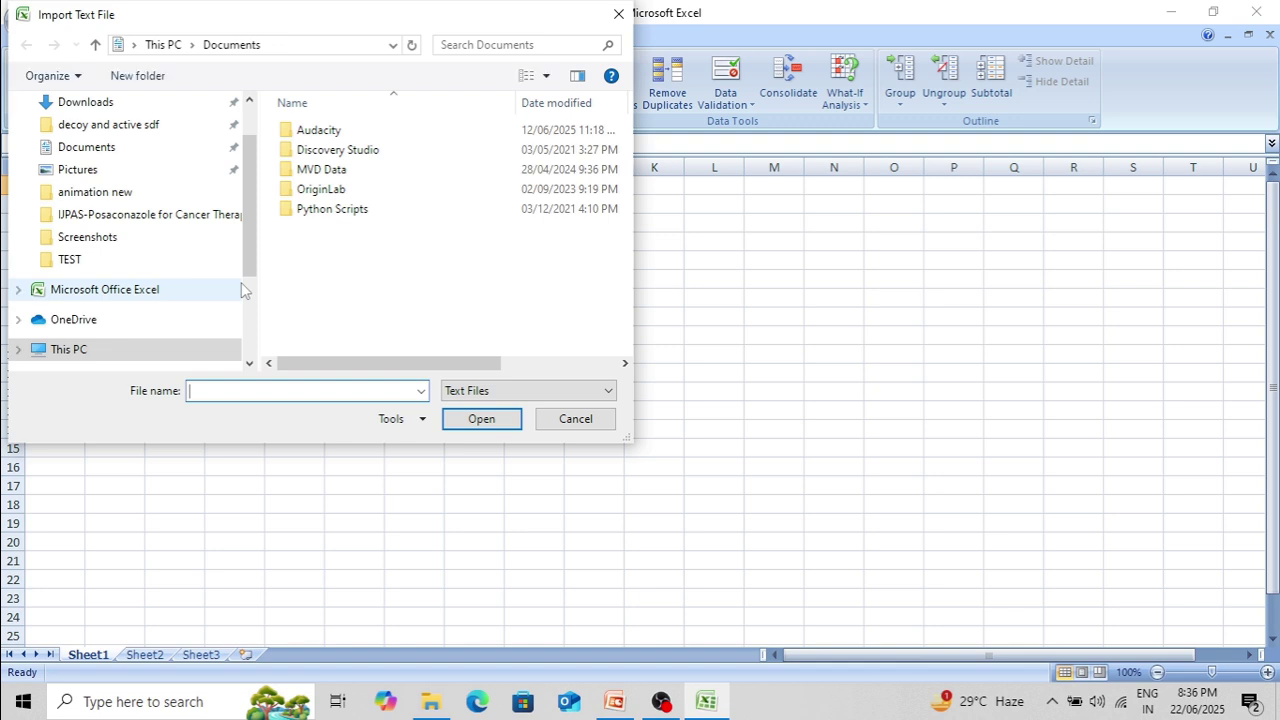
left_click(128, 266)
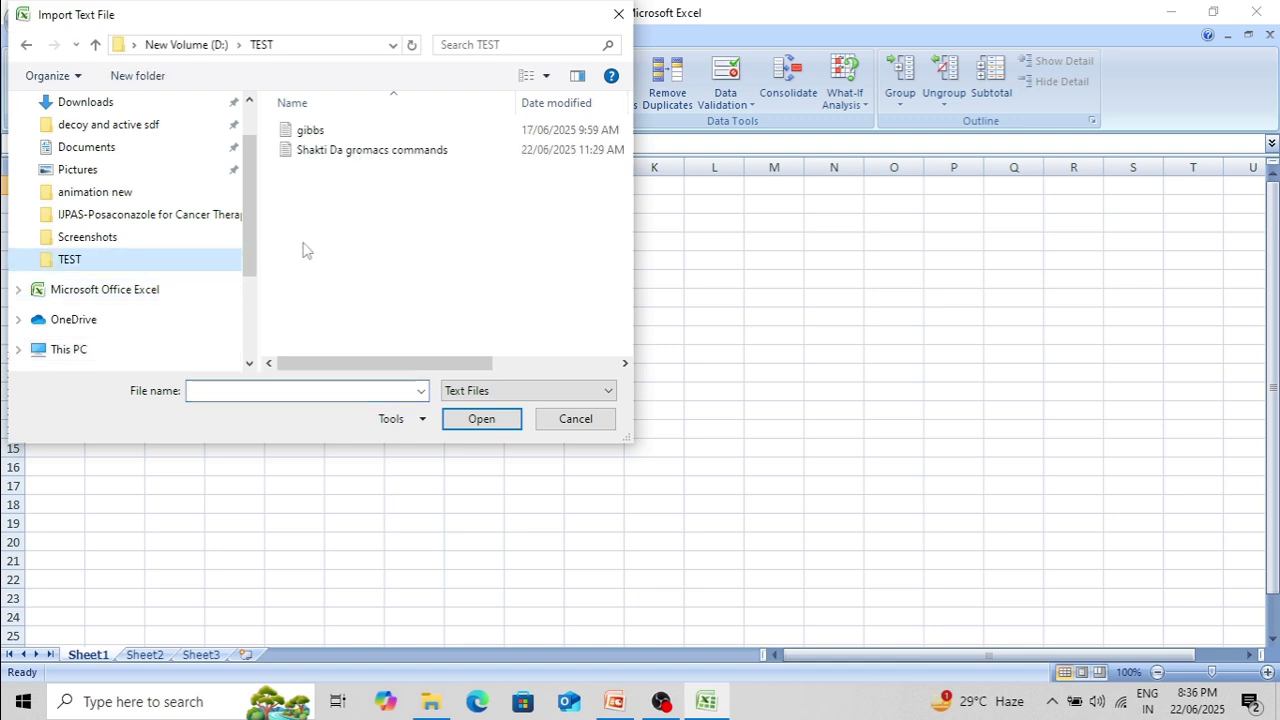
left_click(310, 130)
left_click(483, 419)
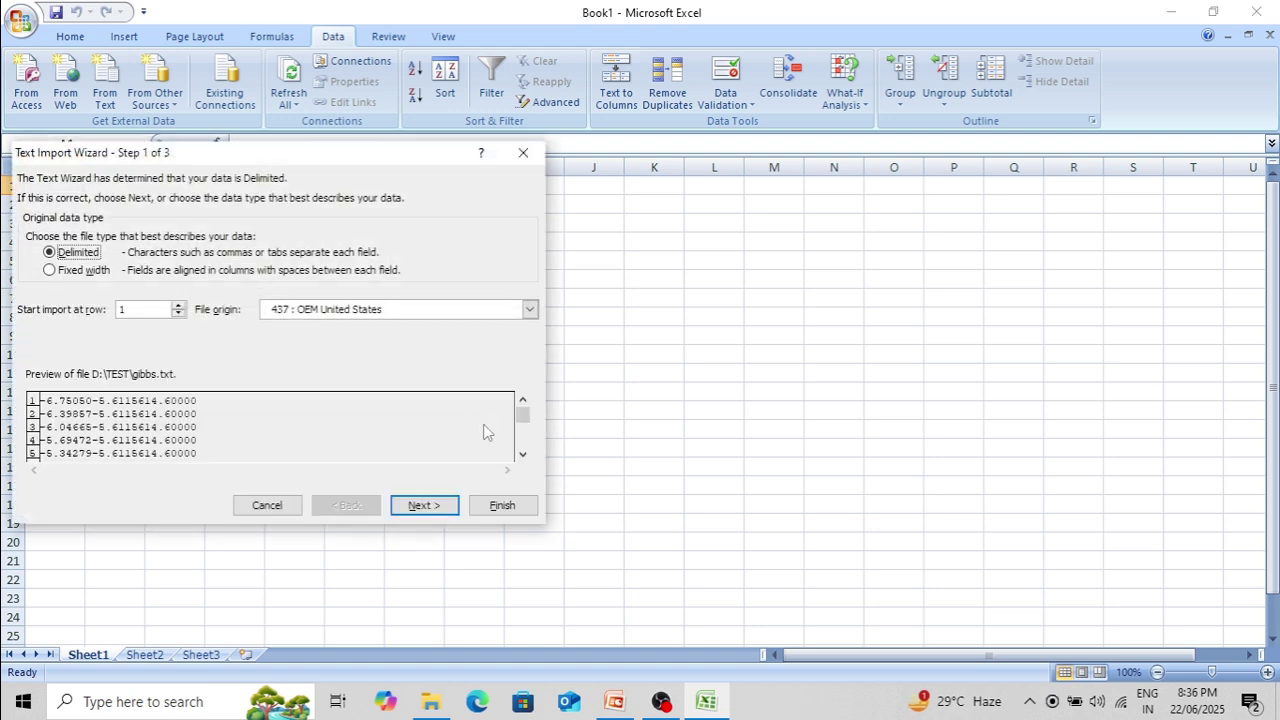
left_click(418, 505)
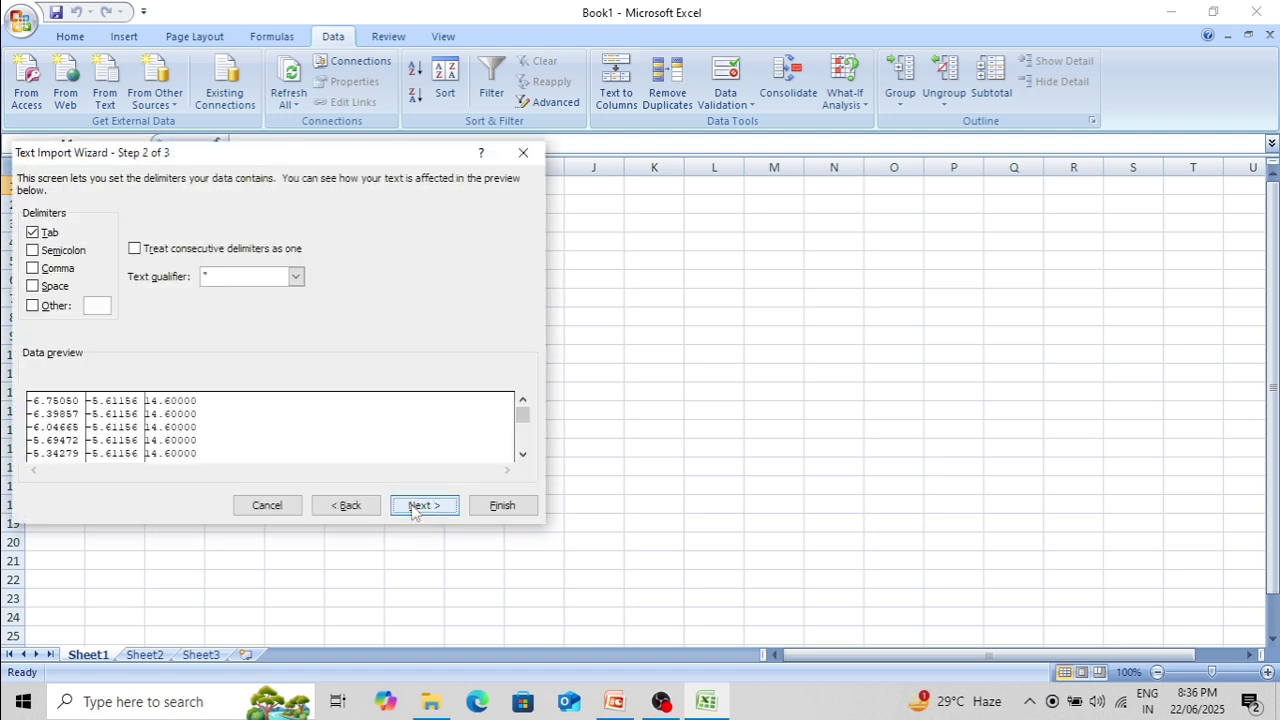
left_click(416, 506)
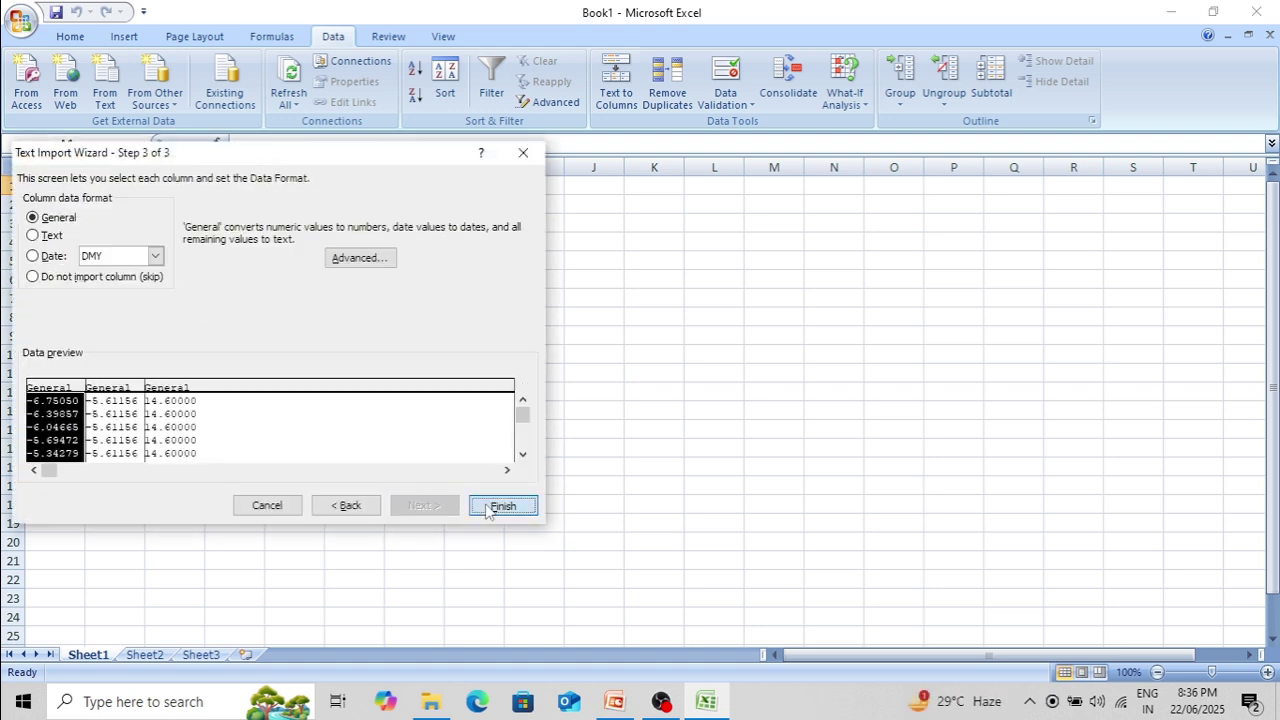
left_click(502, 505)
left_click(279, 383)
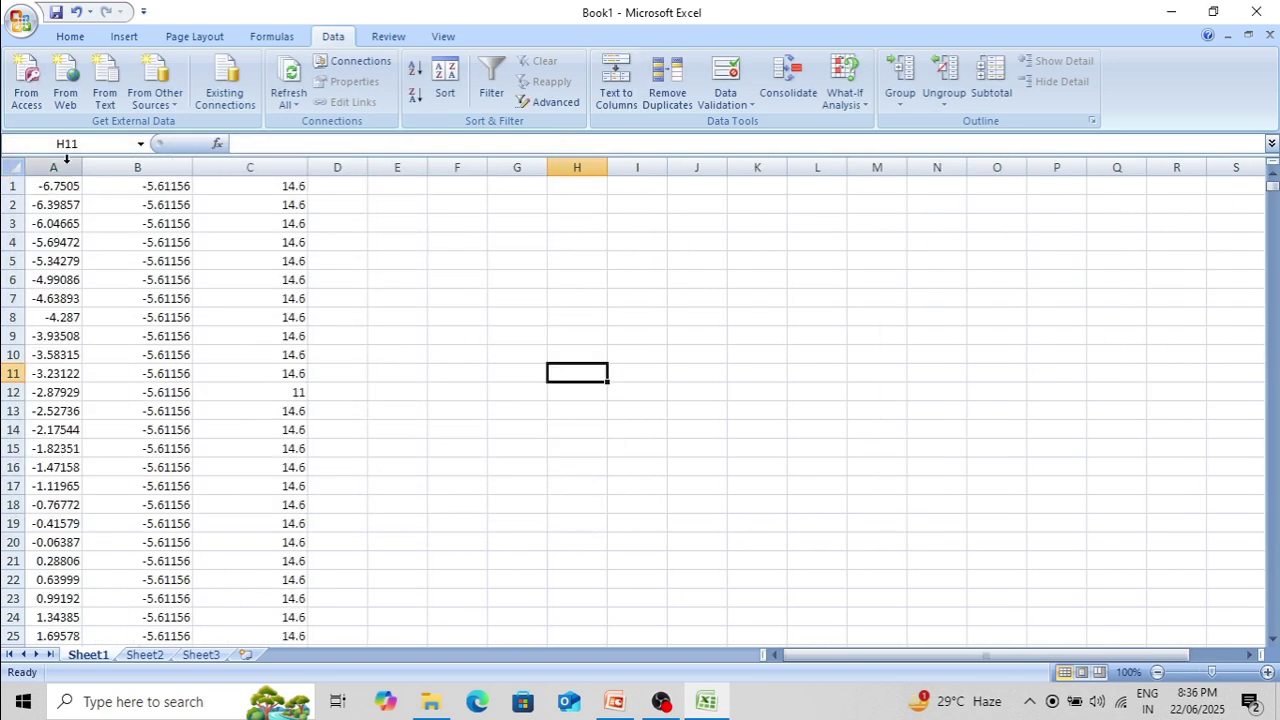
- Narrow columns B and C to fit their numeric values
left_click(67, 160)
left_click(139, 160)
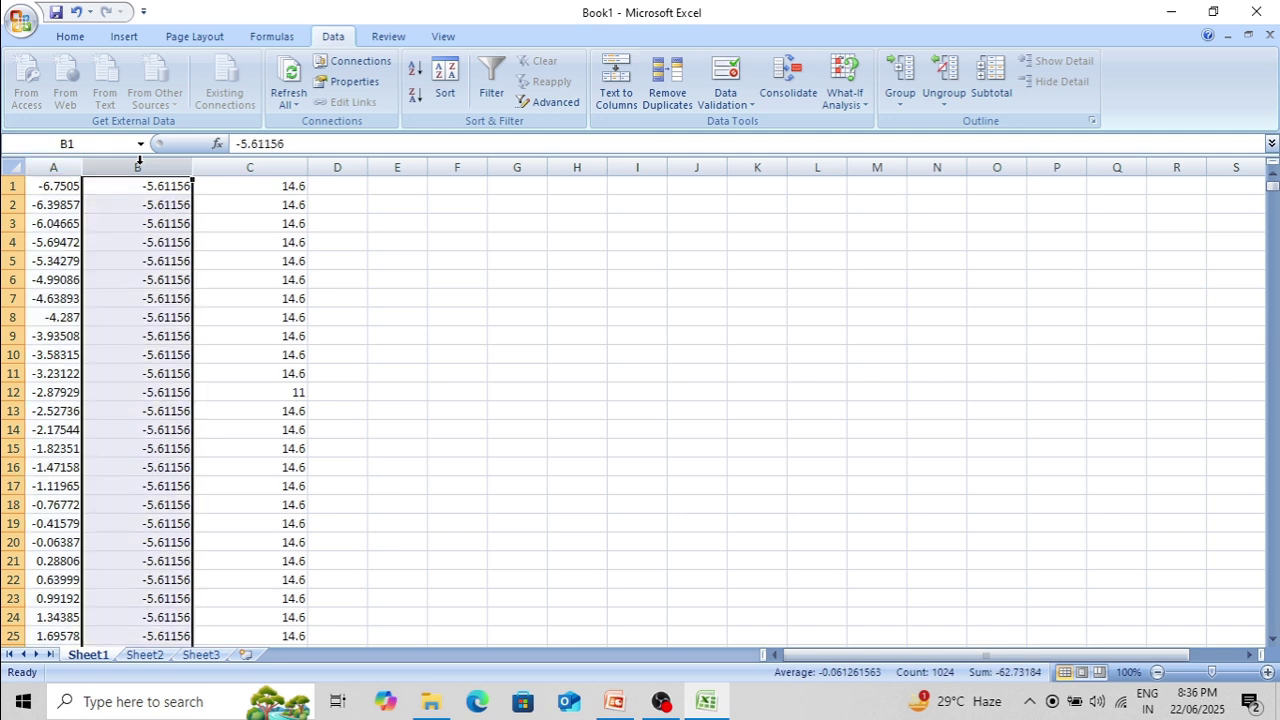
left_click_drag(190, 169, 154, 169)
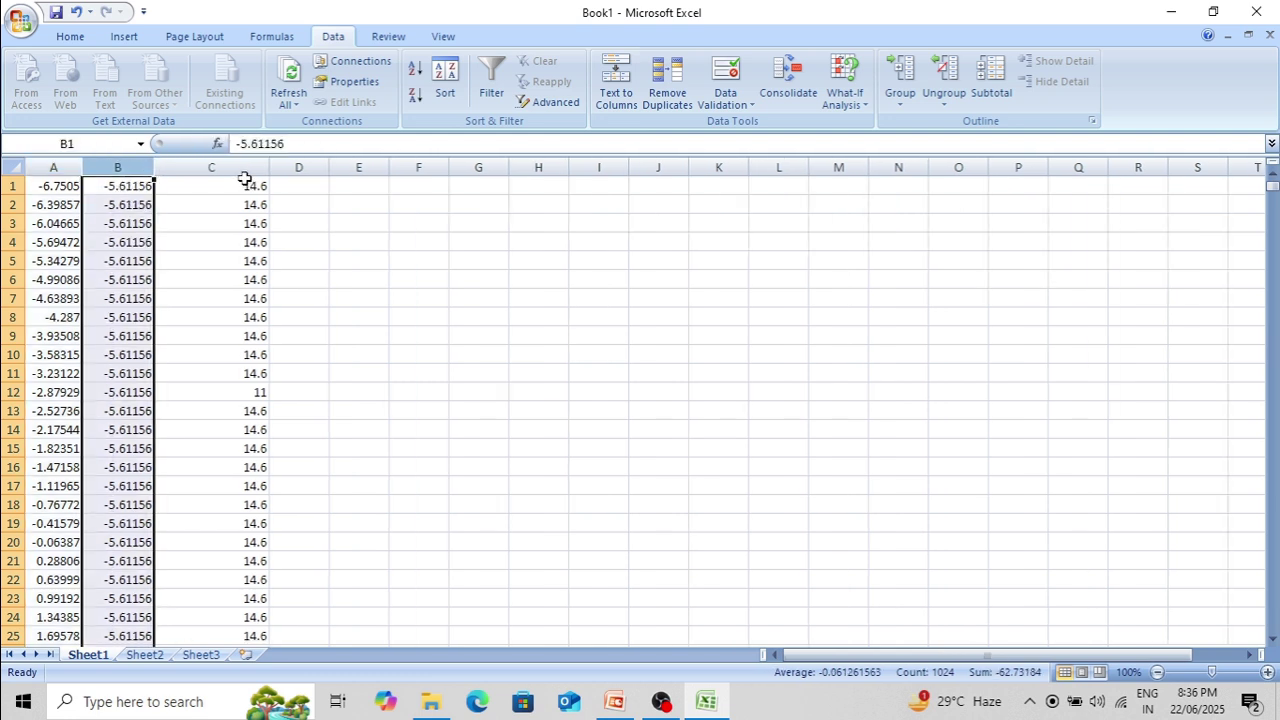
left_click(230, 167)
left_click_drag(270, 169, 218, 169)
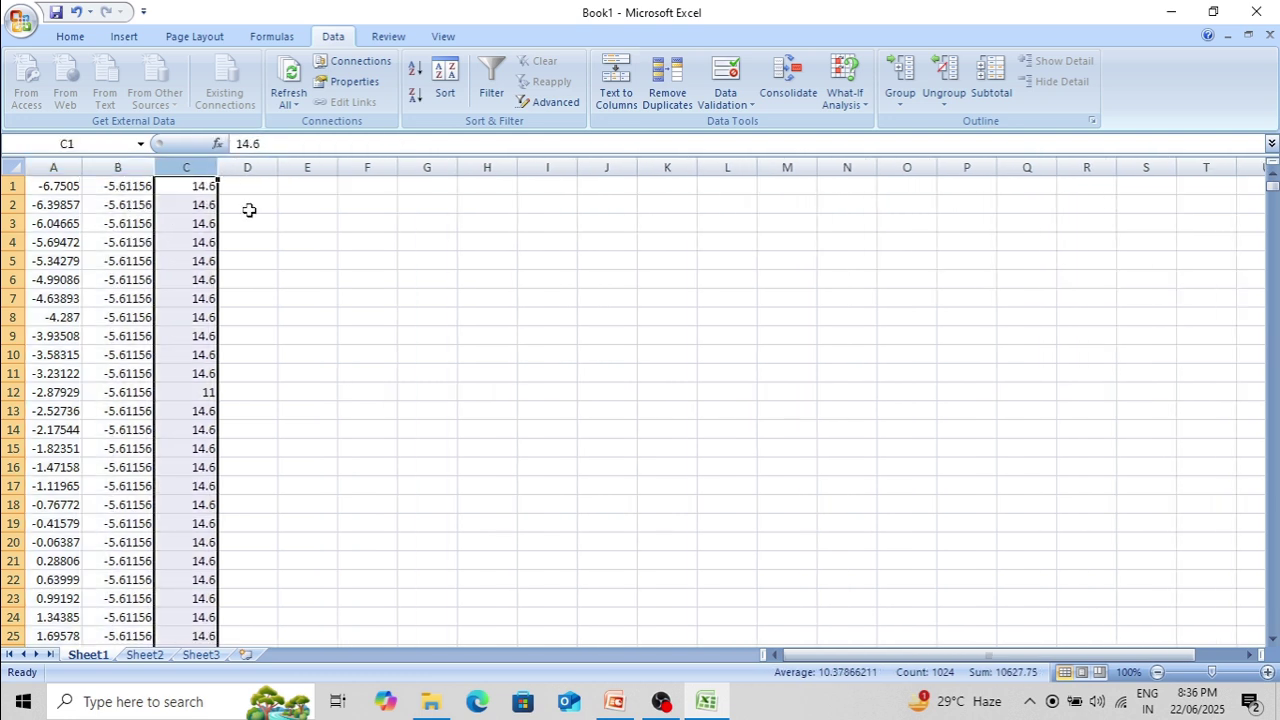
left_click(315, 242)
- Center the values in column C, then reselect column C
left_click(207, 165)
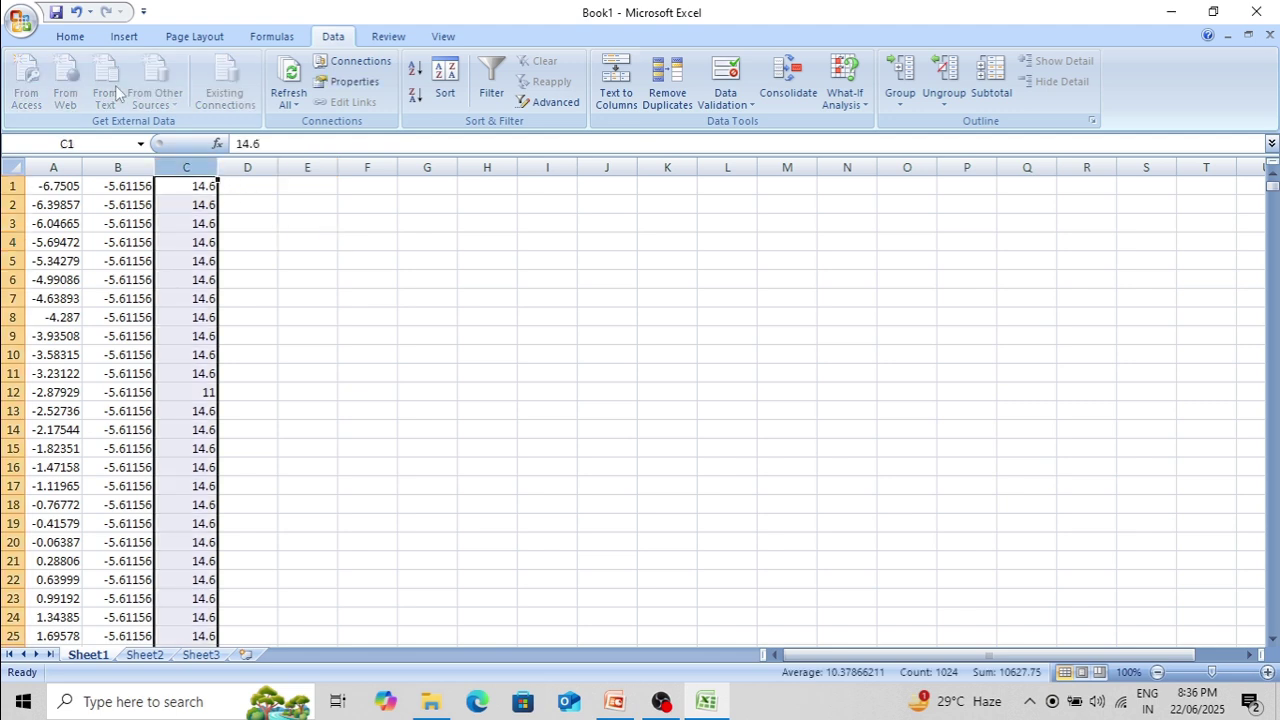
left_click(72, 37)
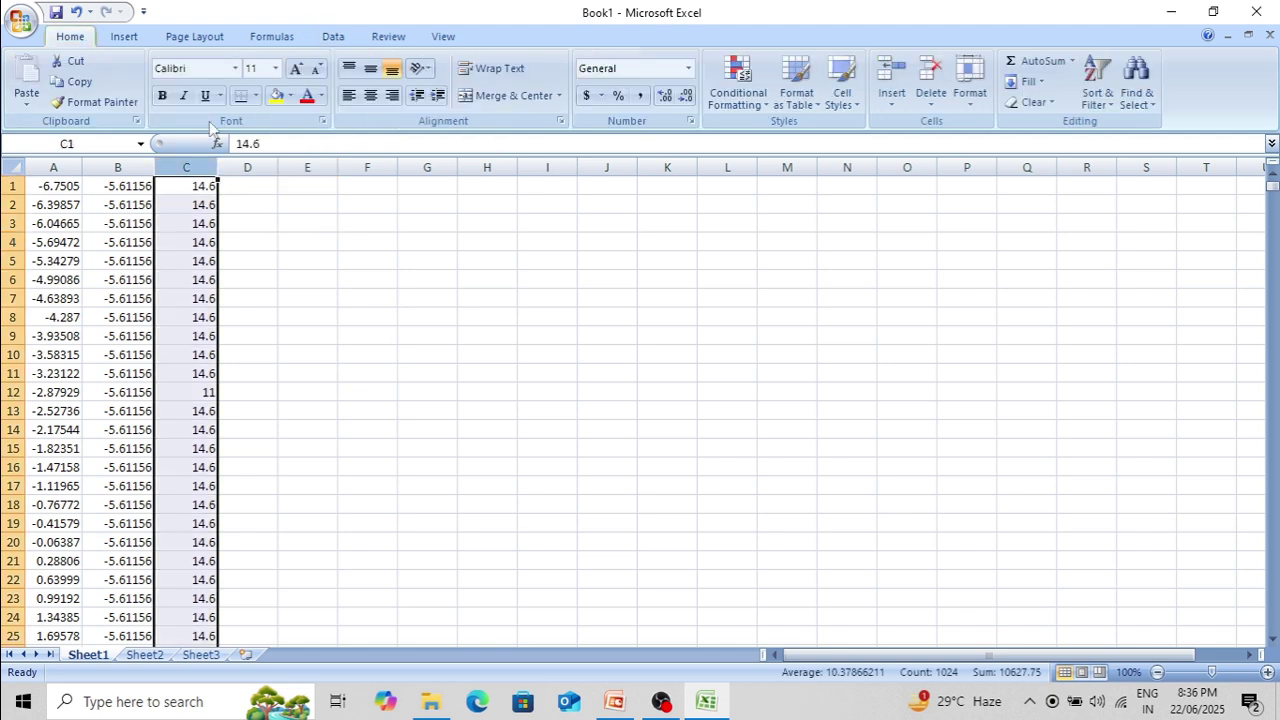
left_click(370, 95)
left_click(394, 330)
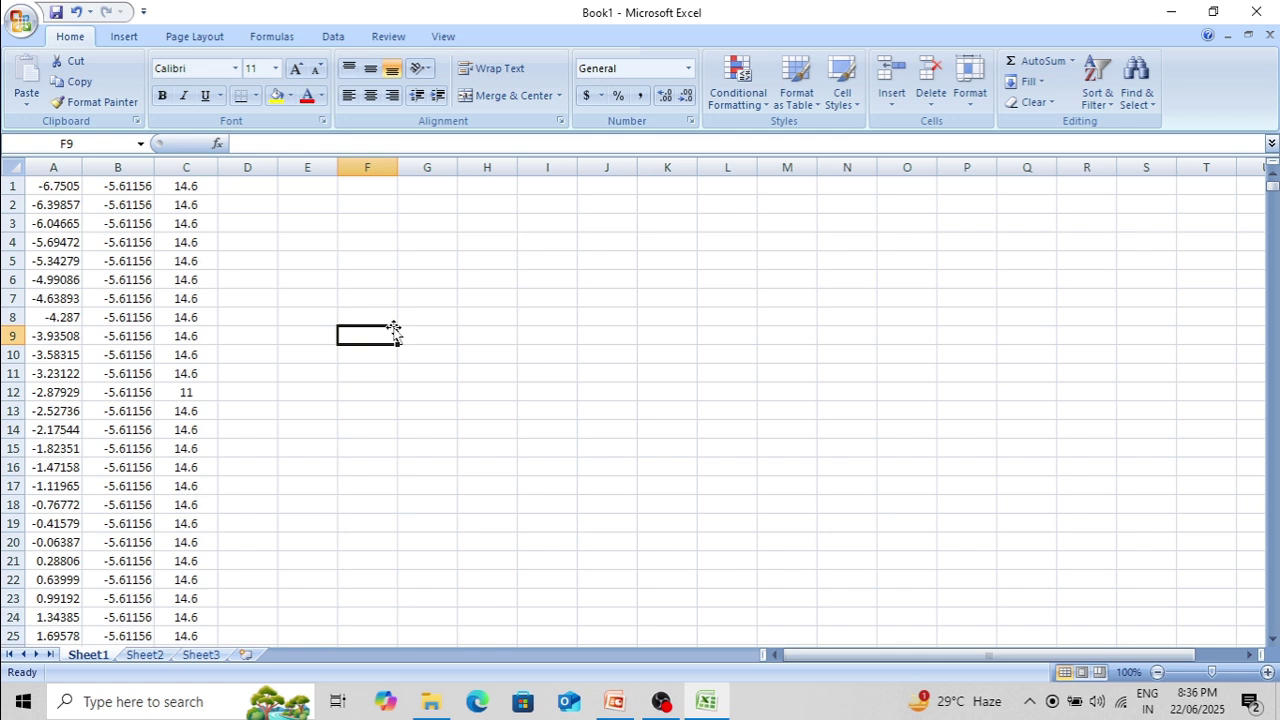
left_click(192, 166)
left_click(28, 187)
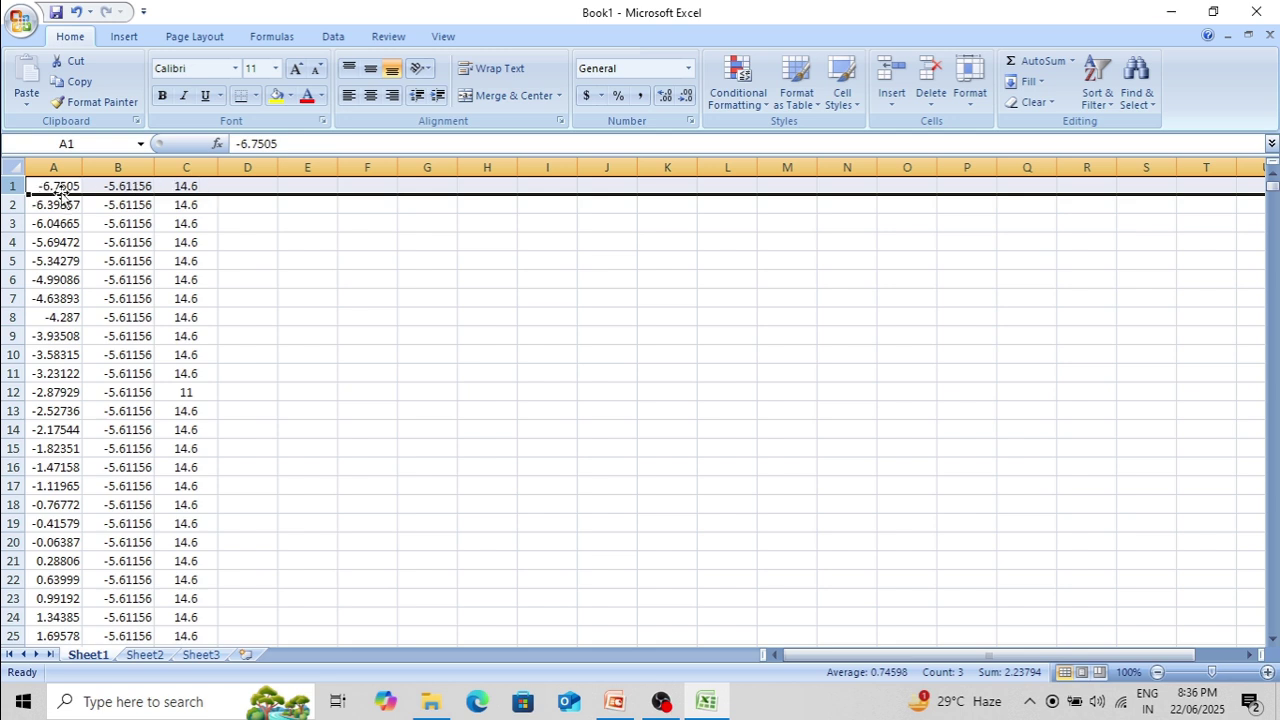
left_click(307, 258)
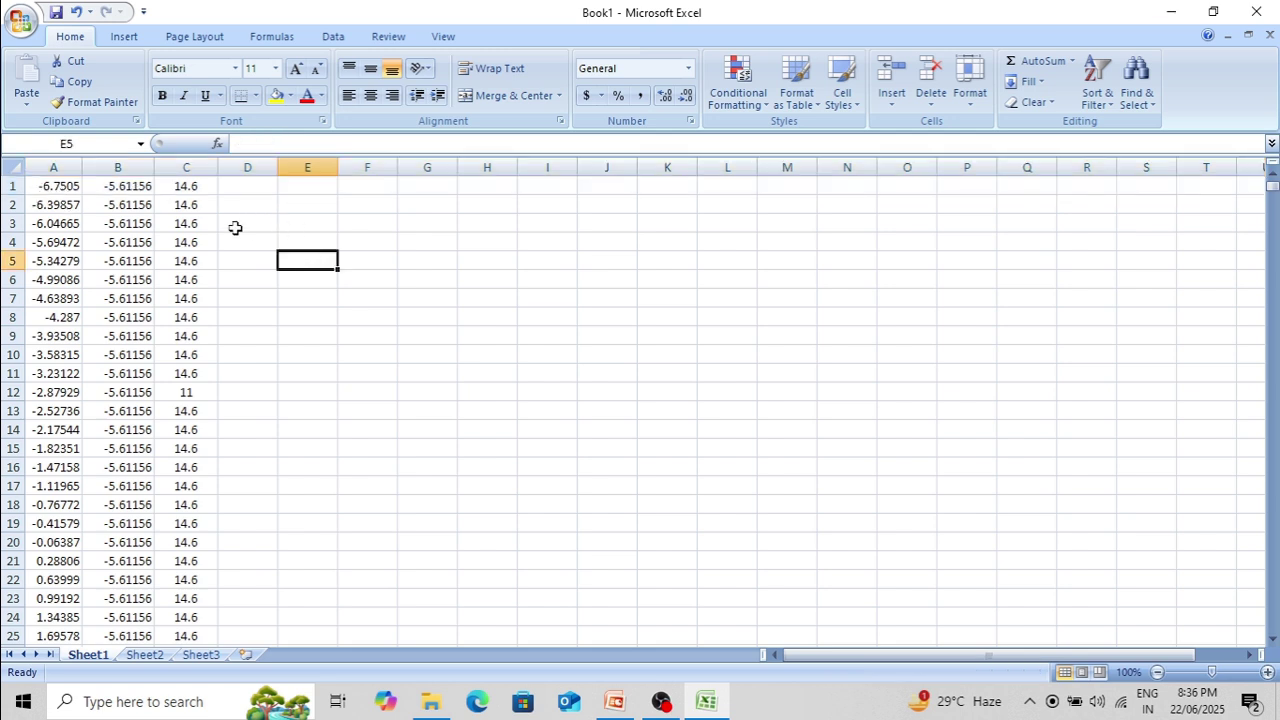
left_click(188, 167)
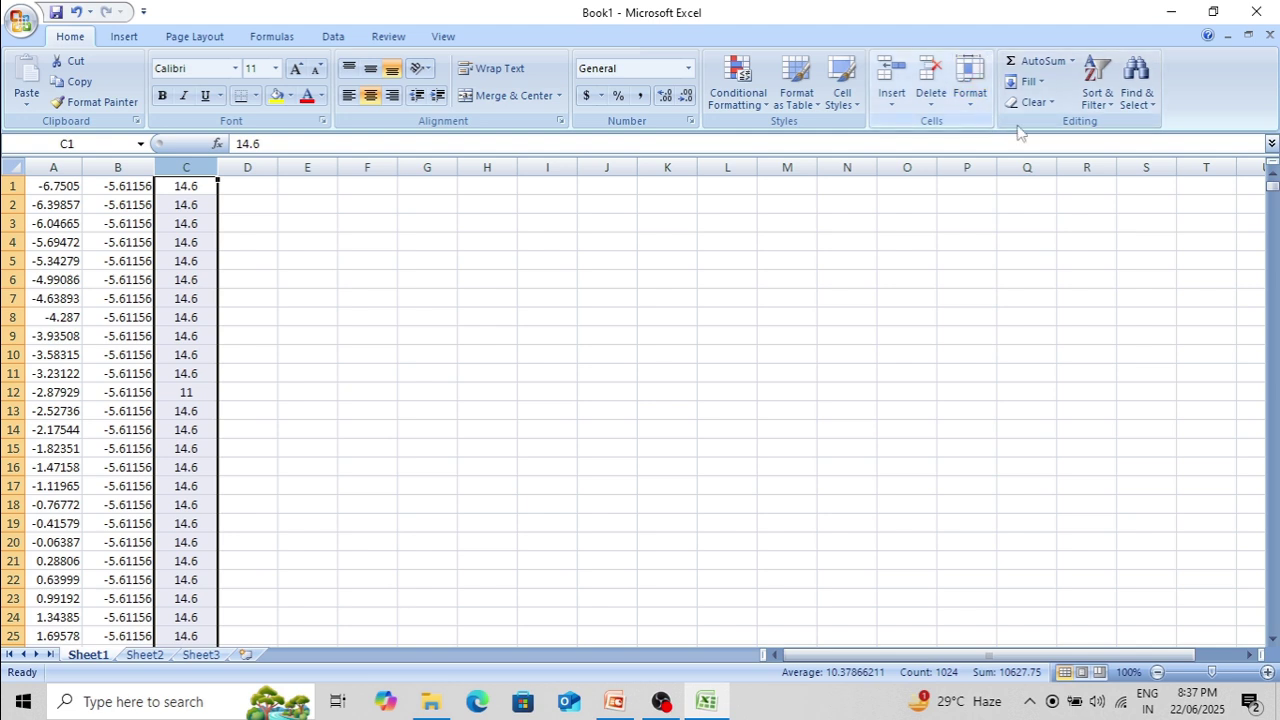
- Sort the whole table by column C ascending, expanding the selection
left_click(1097, 103)
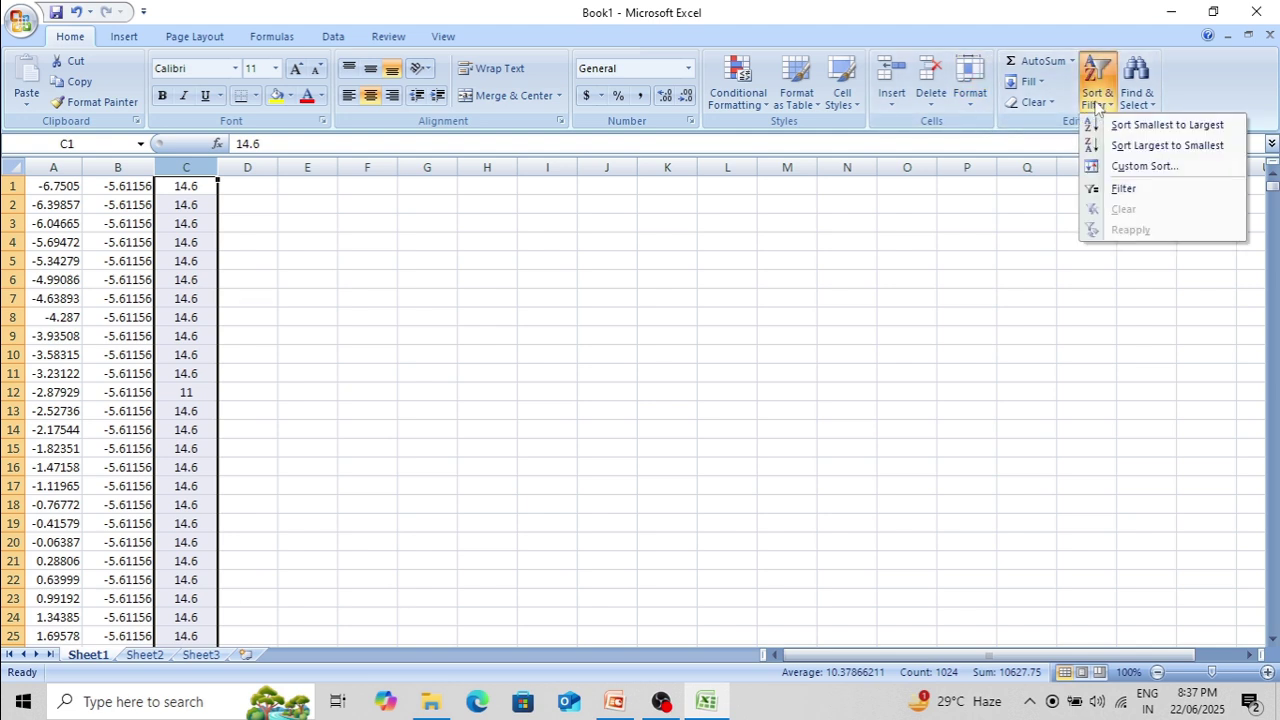
left_click(1168, 126)
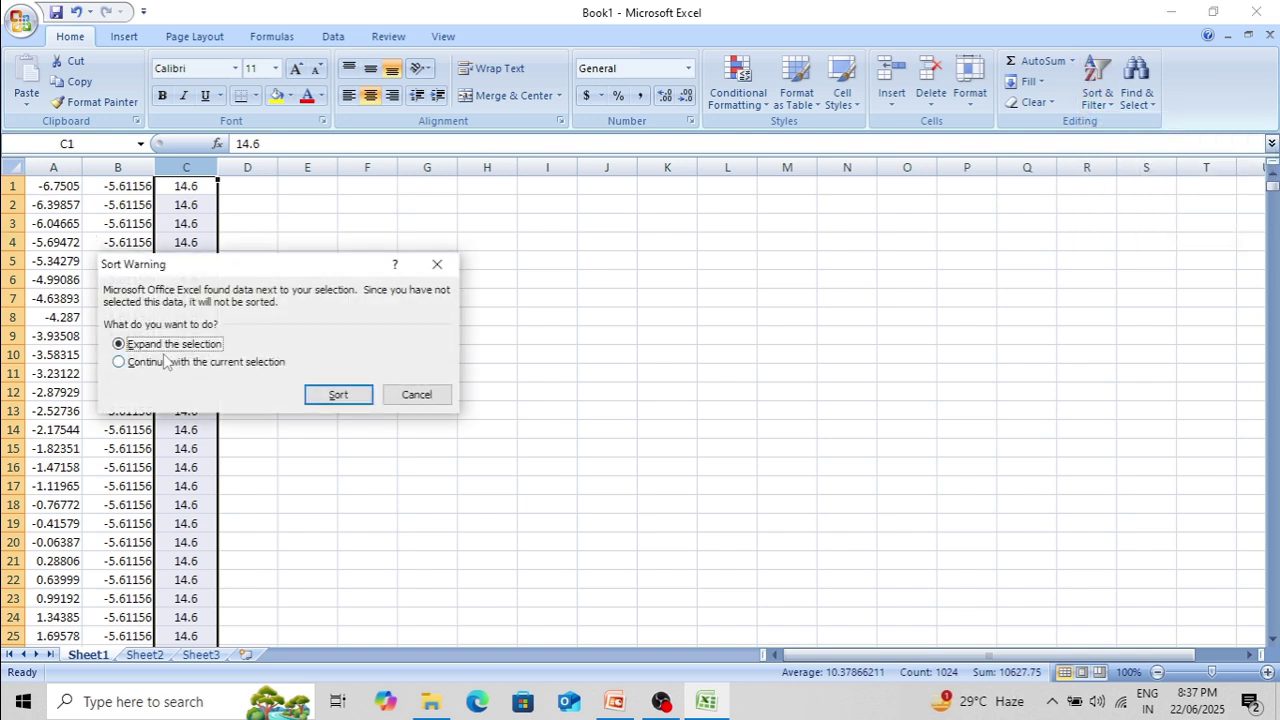
left_click(338, 395)
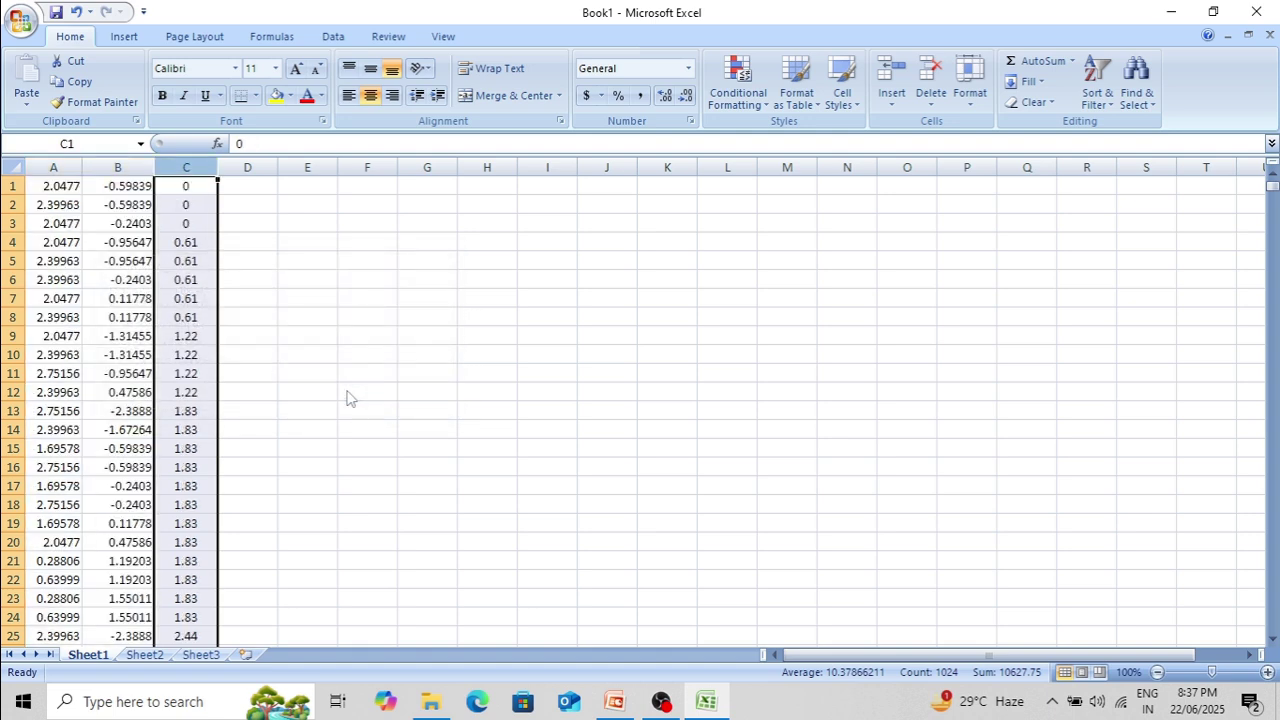
left_click(346, 390)
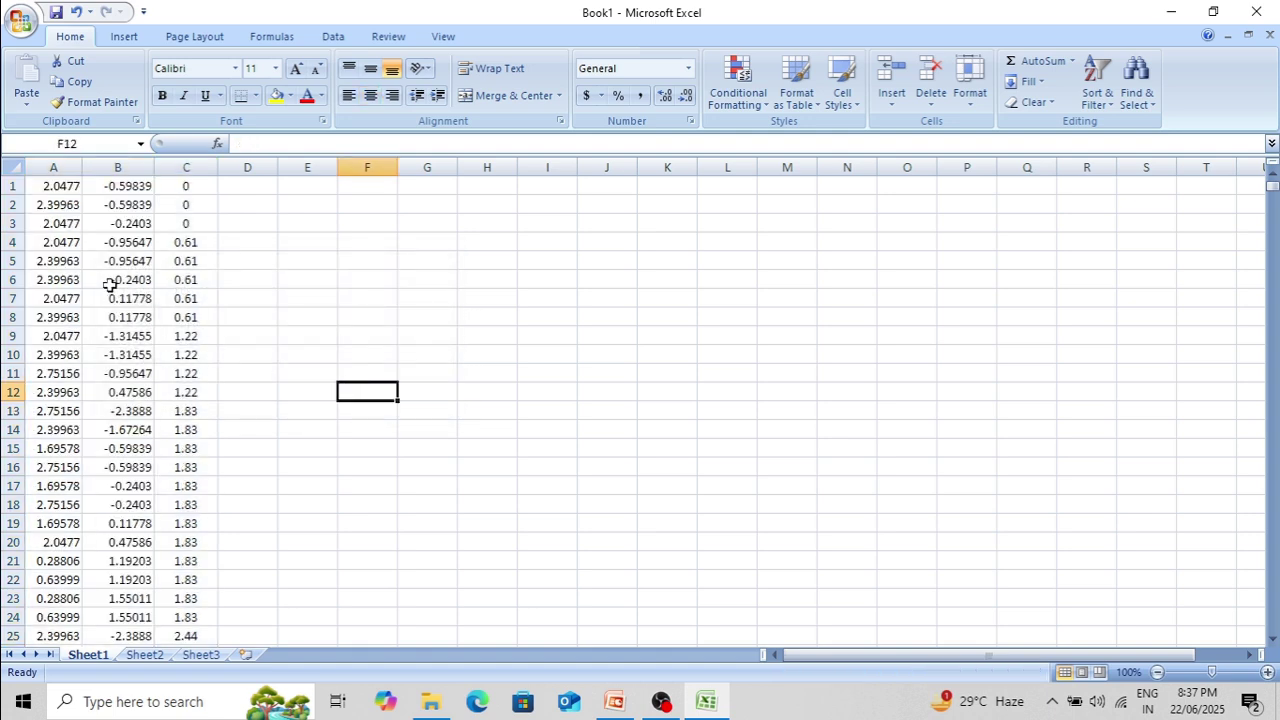
- Check that rows 1–3 hold 0 in column C and review cell A1
left_click_drag(15, 186, 12, 222)
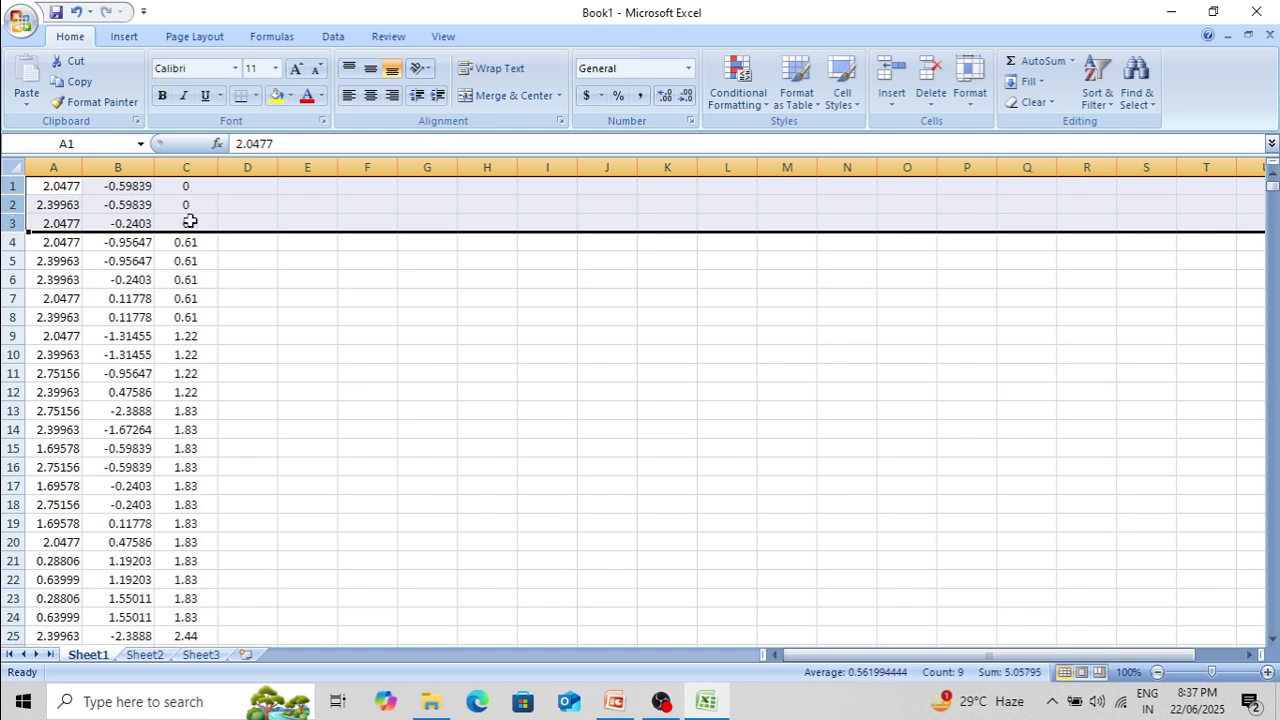
left_click(188, 222)
left_click(190, 204)
left_click(190, 187)
left_click(188, 205)
left_click(188, 222)
left_click(190, 204)
left_click(190, 187)
left_click(190, 204)
left_click(187, 222)
left_click(318, 261)
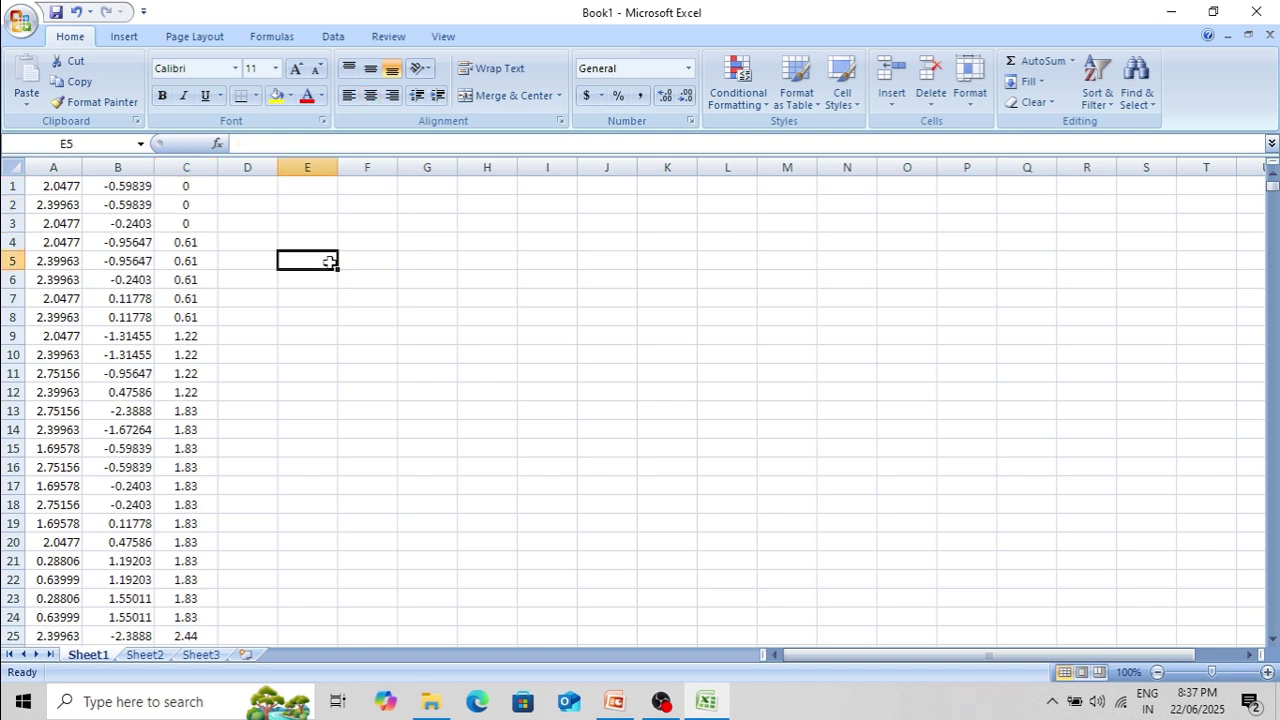
left_click(65, 186)
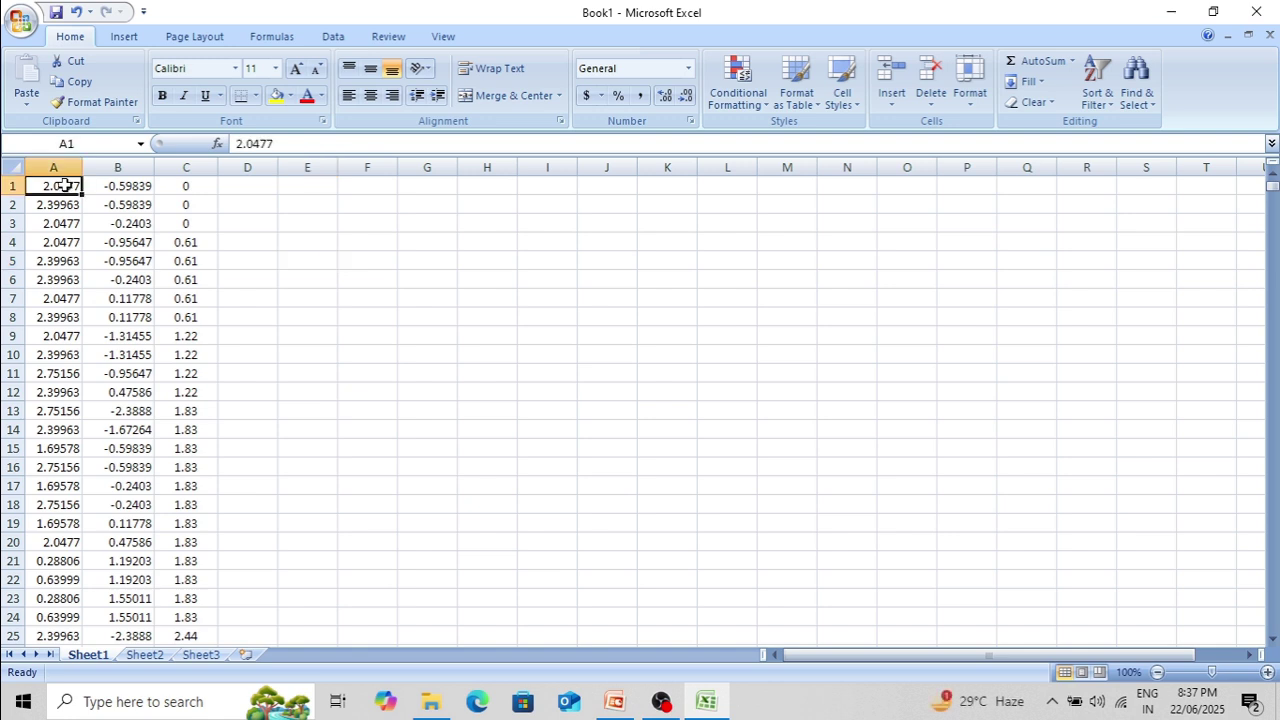
left_click(121, 186)
left_click(63, 186)
left_click(110, 188)
left_click(76, 187)
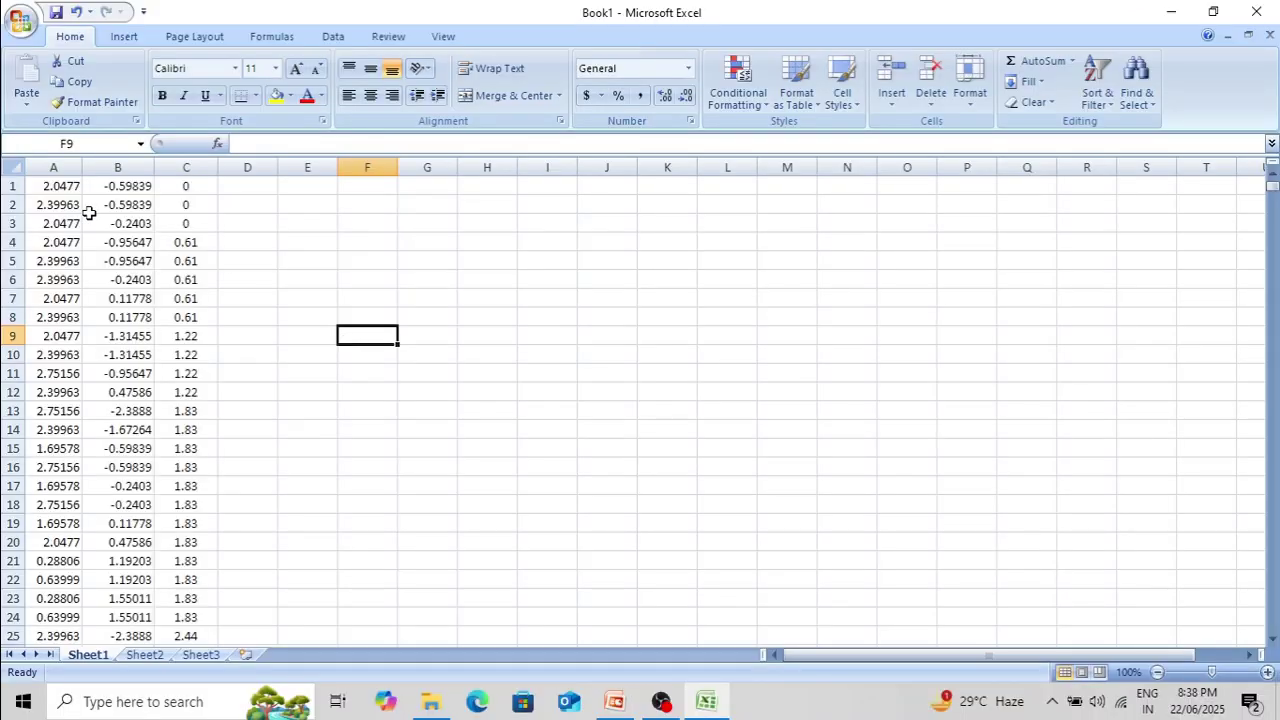
left_click(12, 186)
left_click(248, 244)
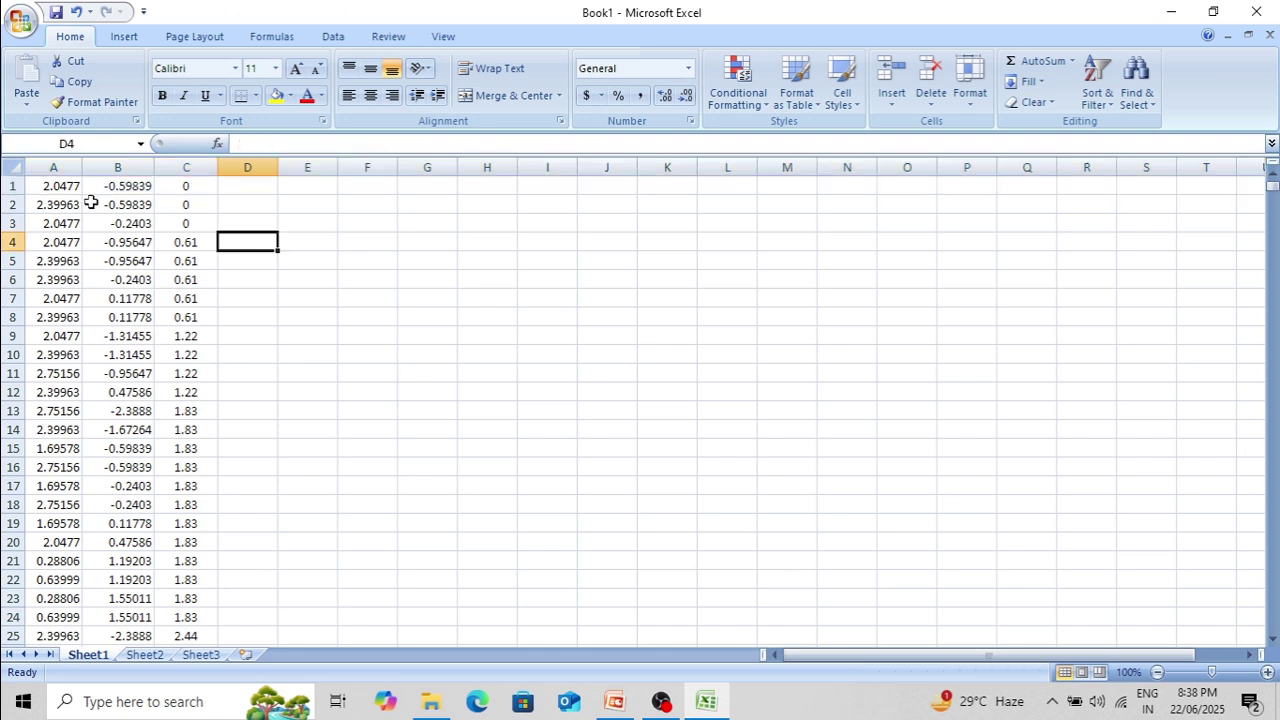
left_click(62, 186)
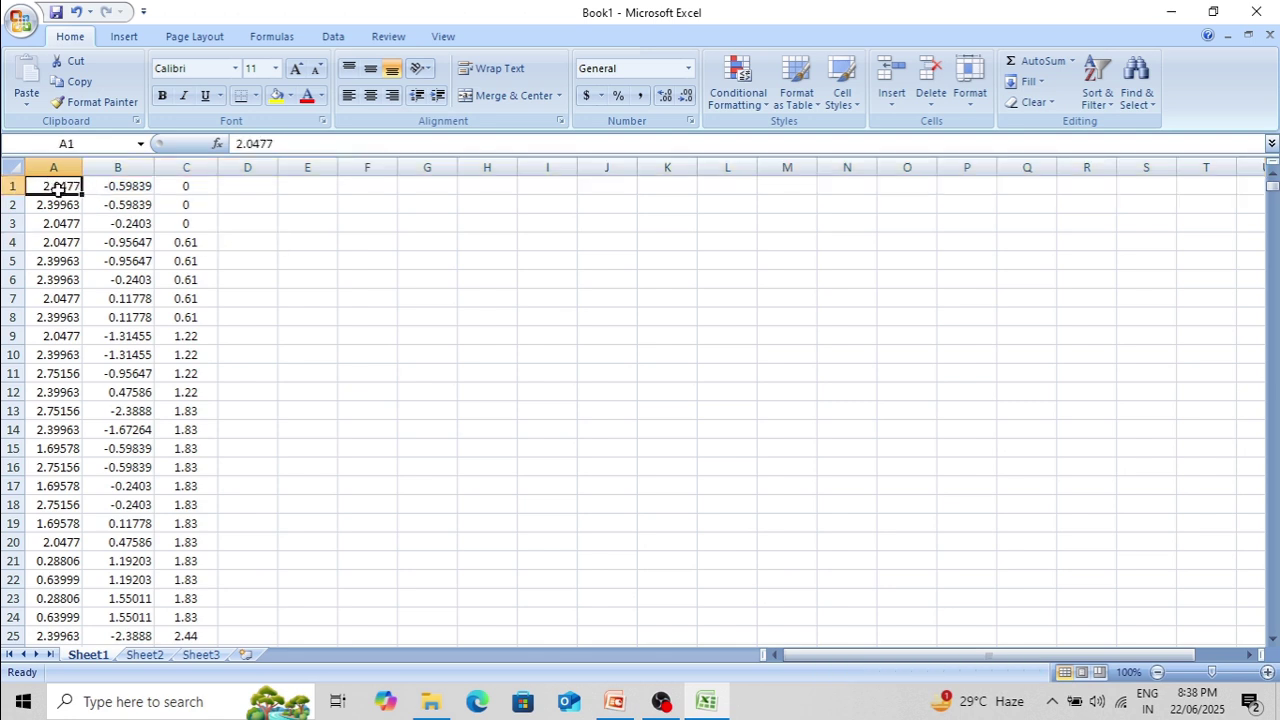
left_click(130, 185)
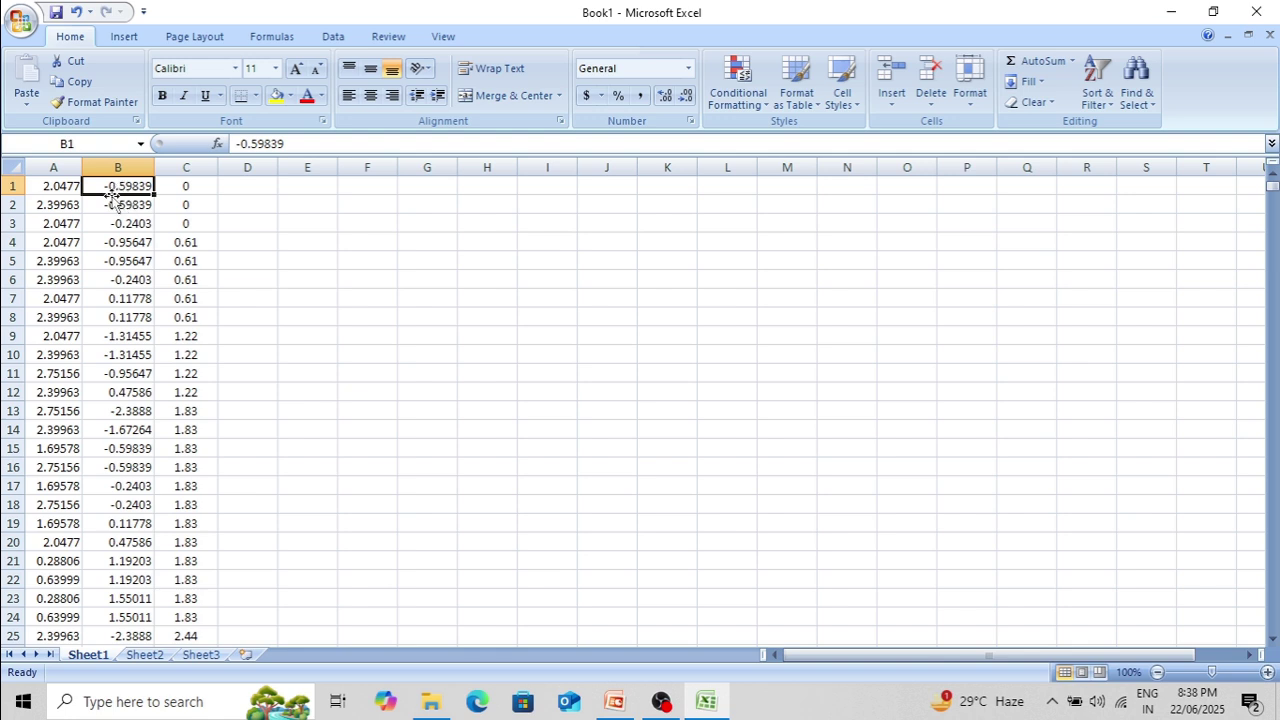
left_click(188, 186)
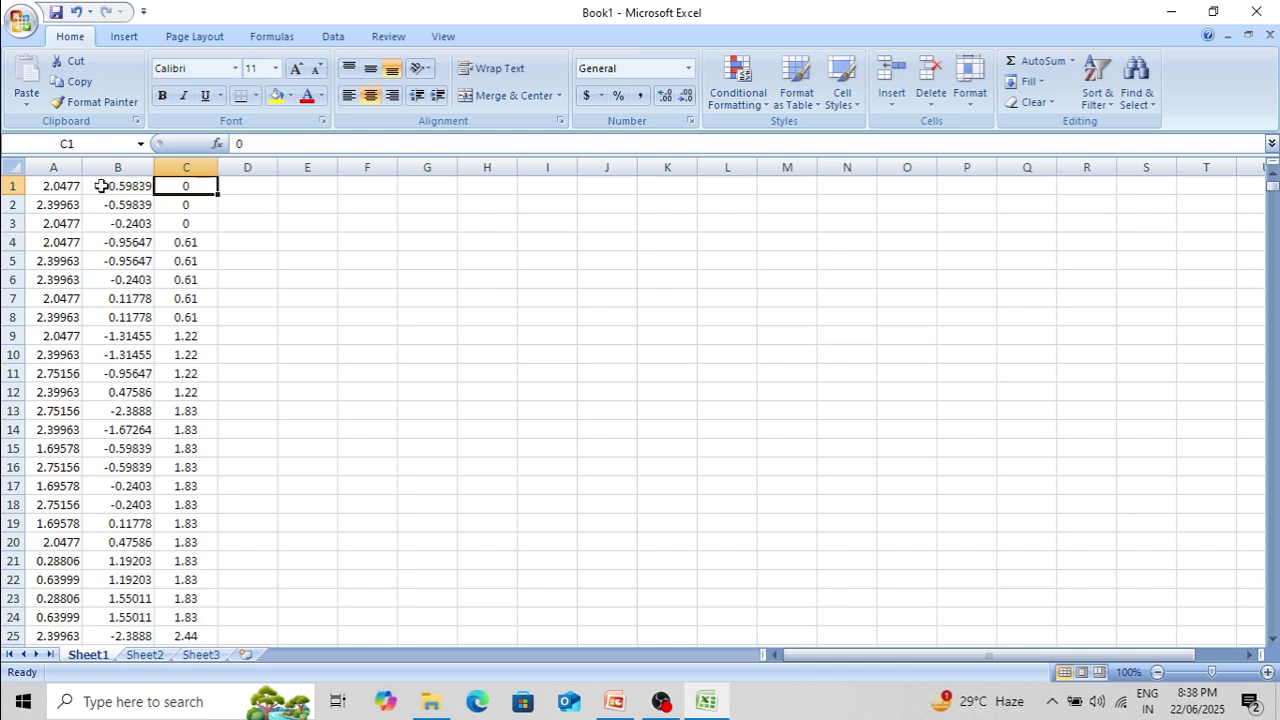
left_click_drag(62, 186, 188, 224)
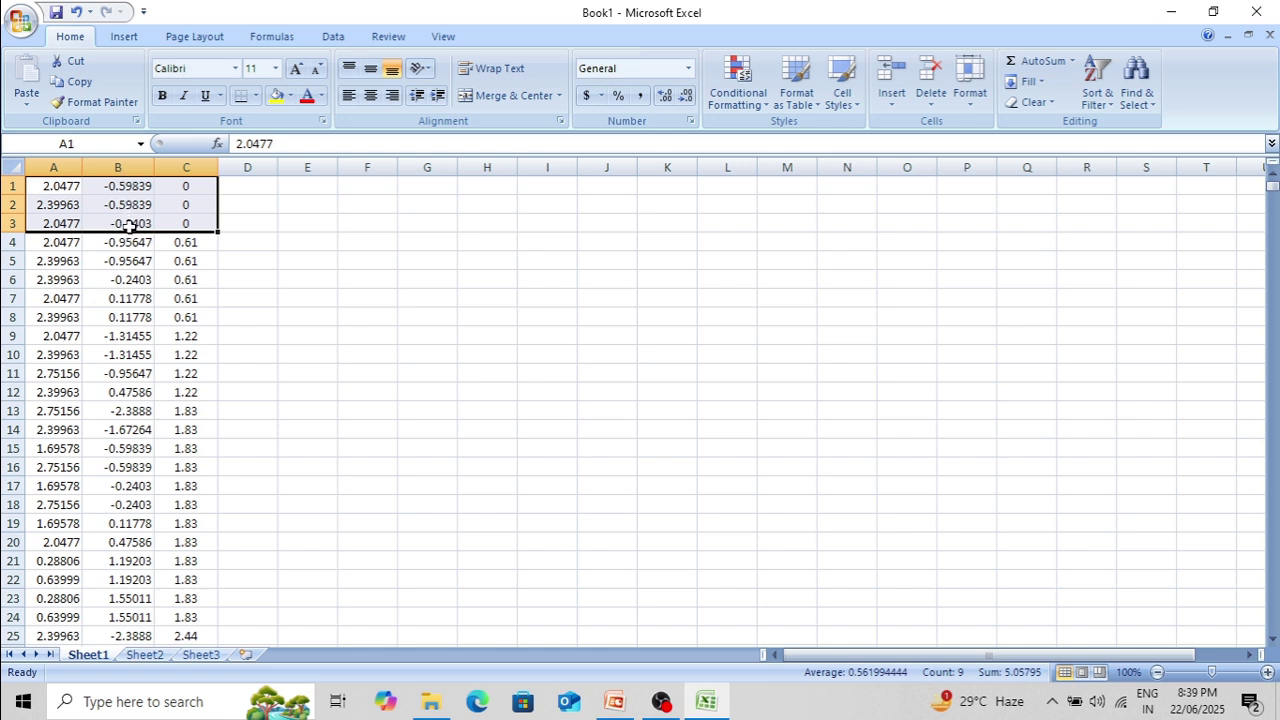
left_click(148, 190)
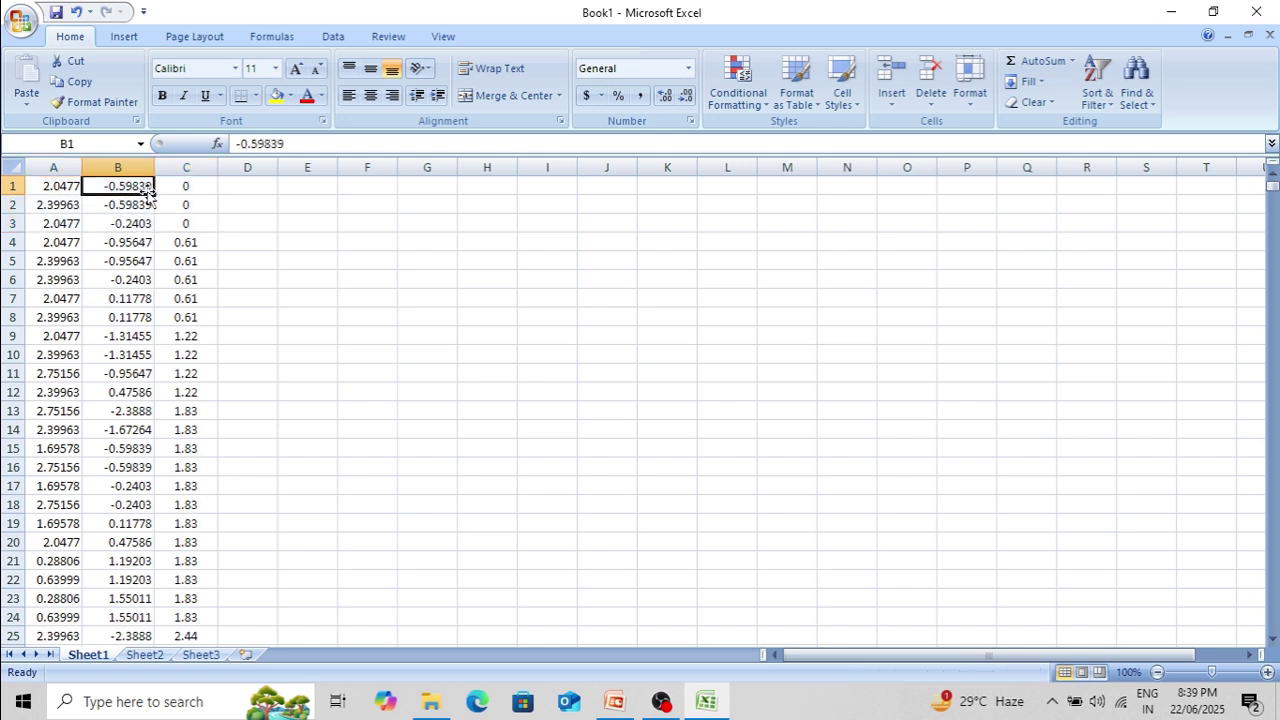
left_click(66, 187)
left_click(110, 187)
left_click(64, 187)
left_click(112, 187)
left_click(68, 187)
left_click(330, 238)
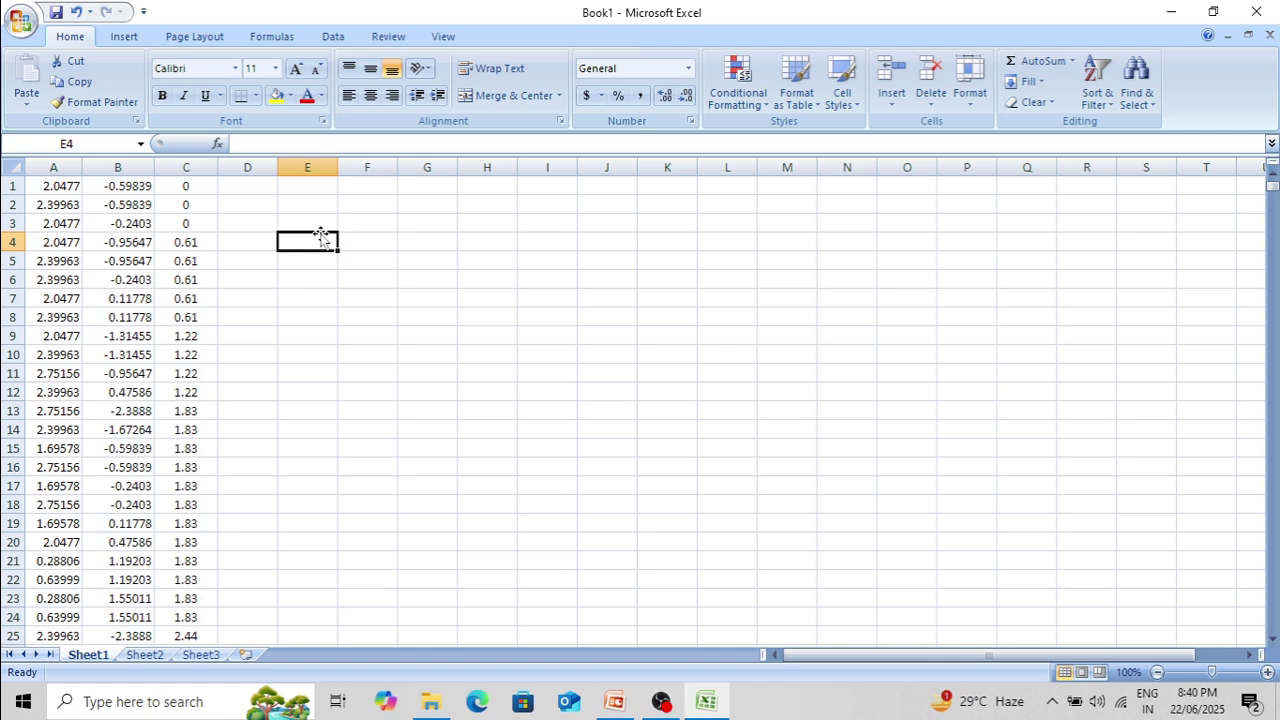
- Start a new workbook and choose D:\TEST\2dproj for text import using All Files
left_click(186, 702)
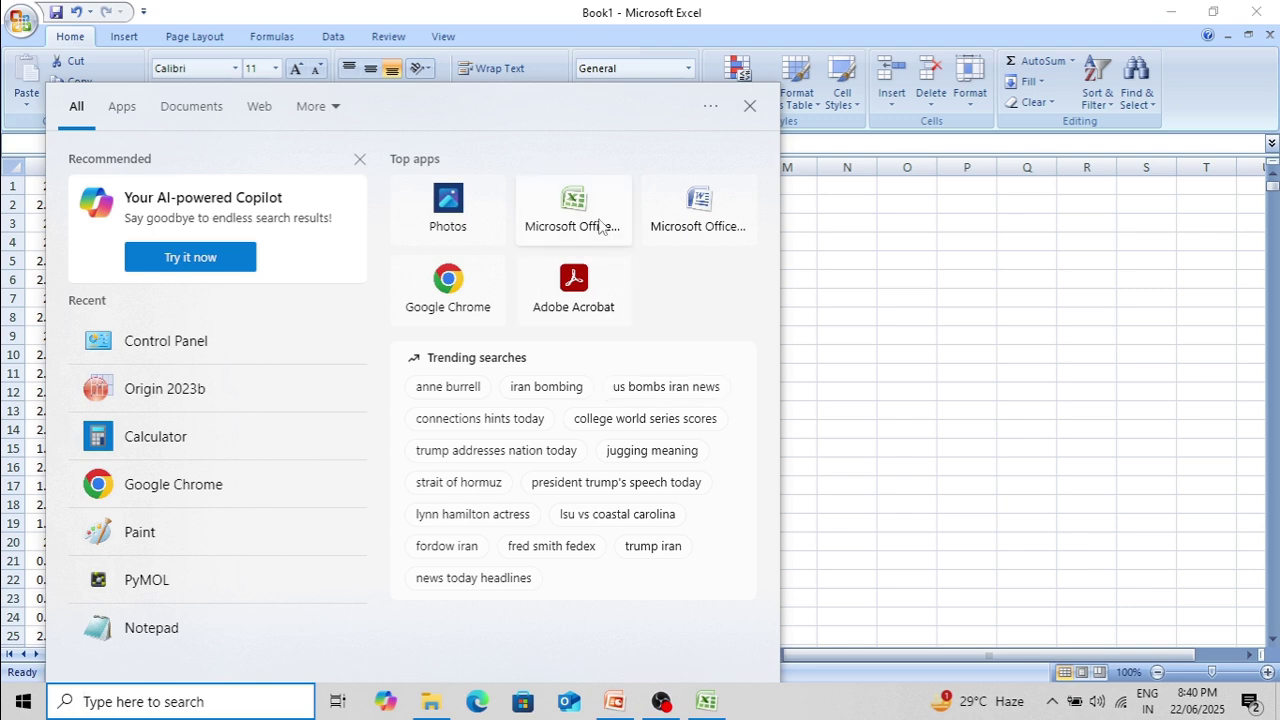
left_click(572, 210)
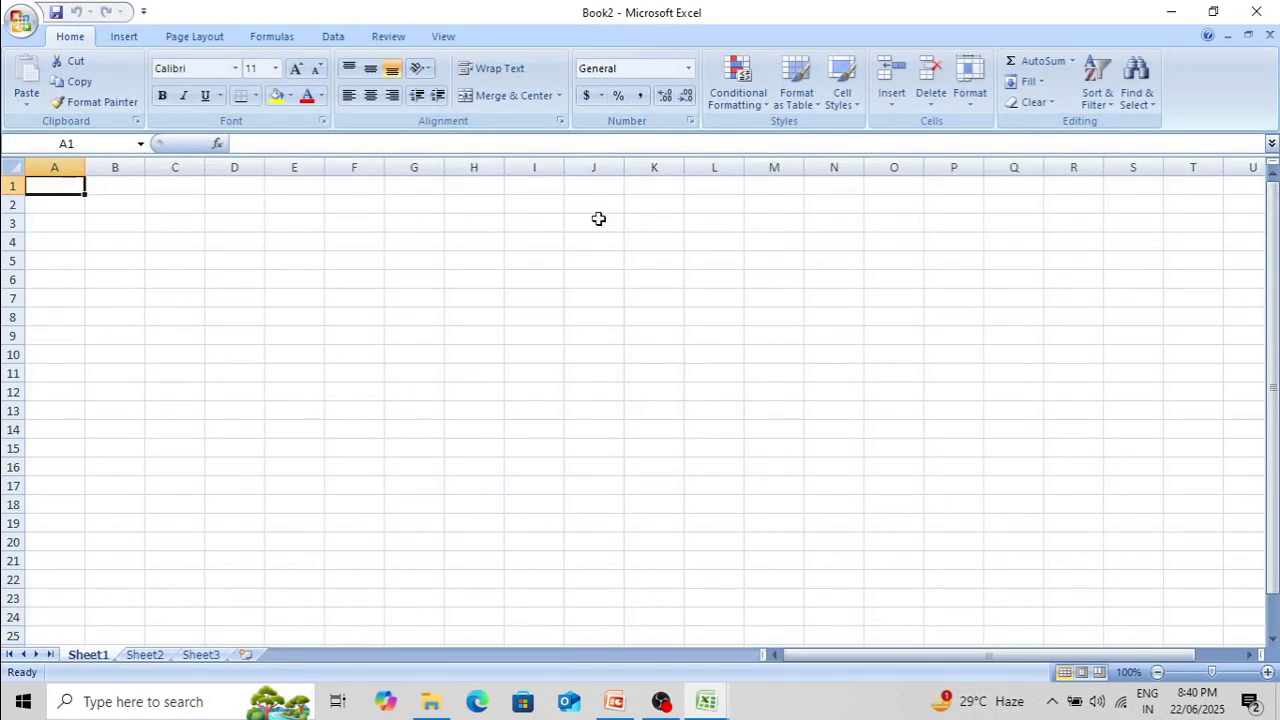
left_click(340, 40)
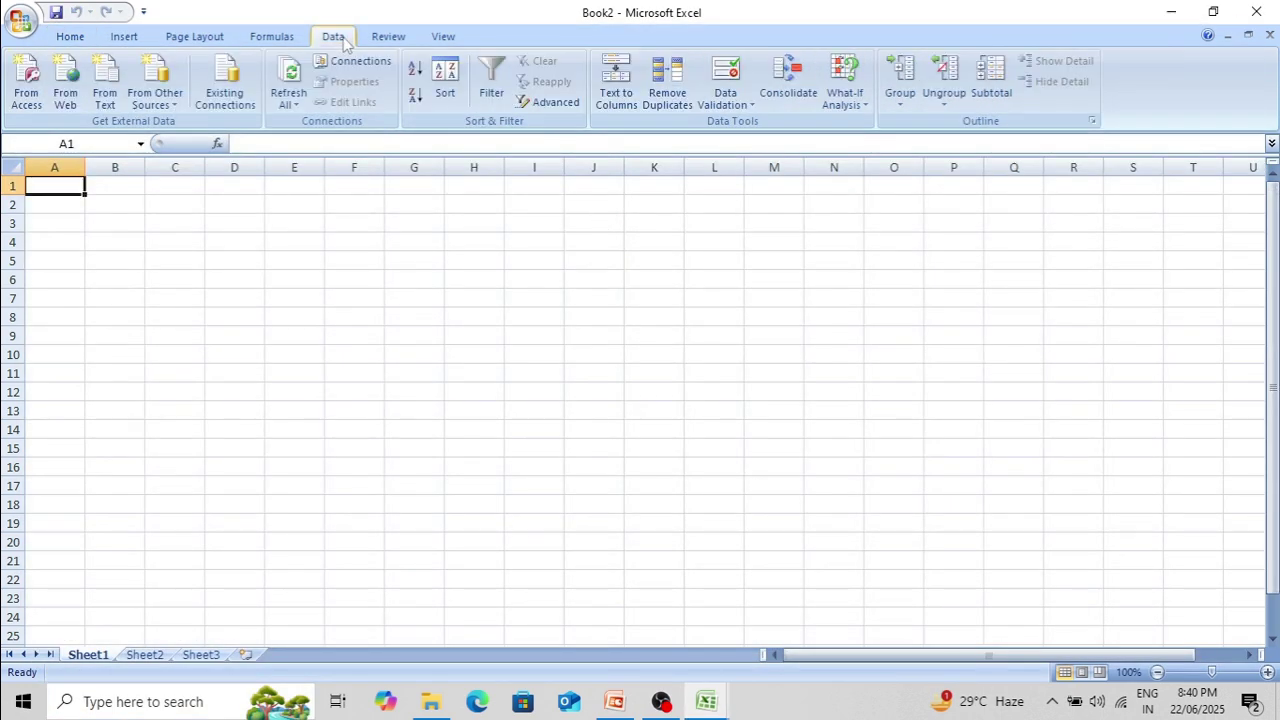
left_click(106, 93)
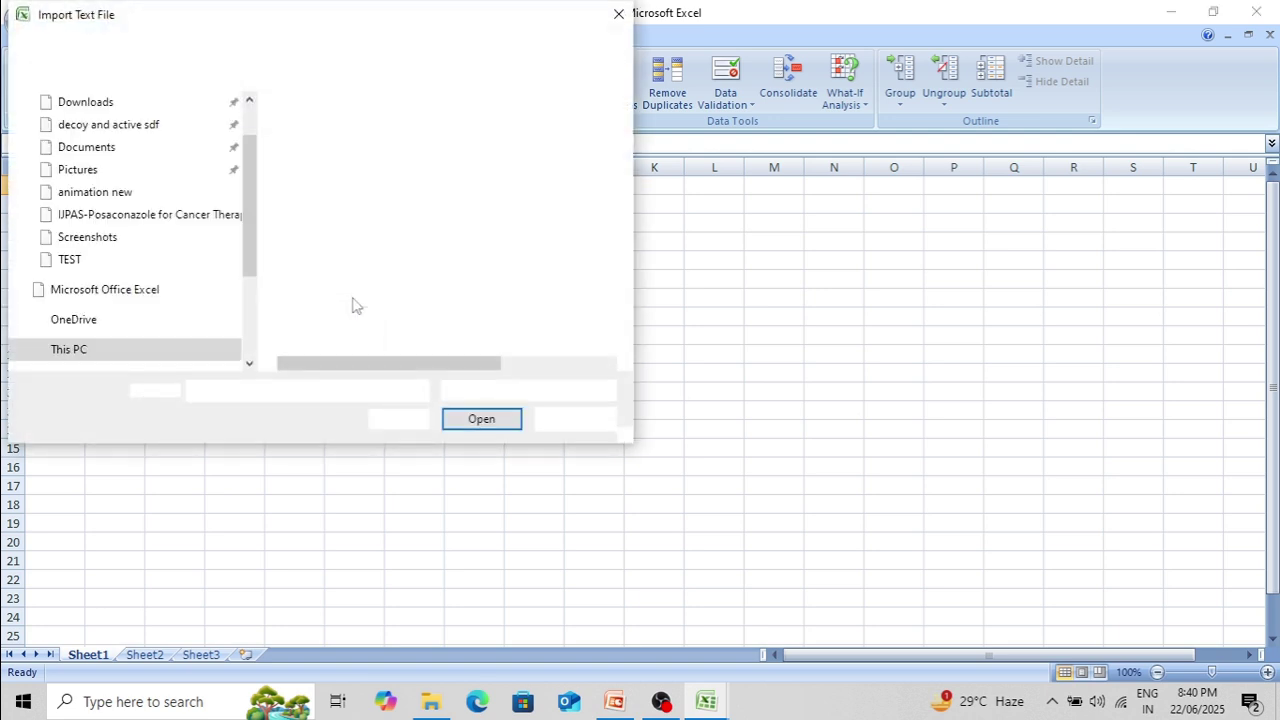
left_click(88, 259)
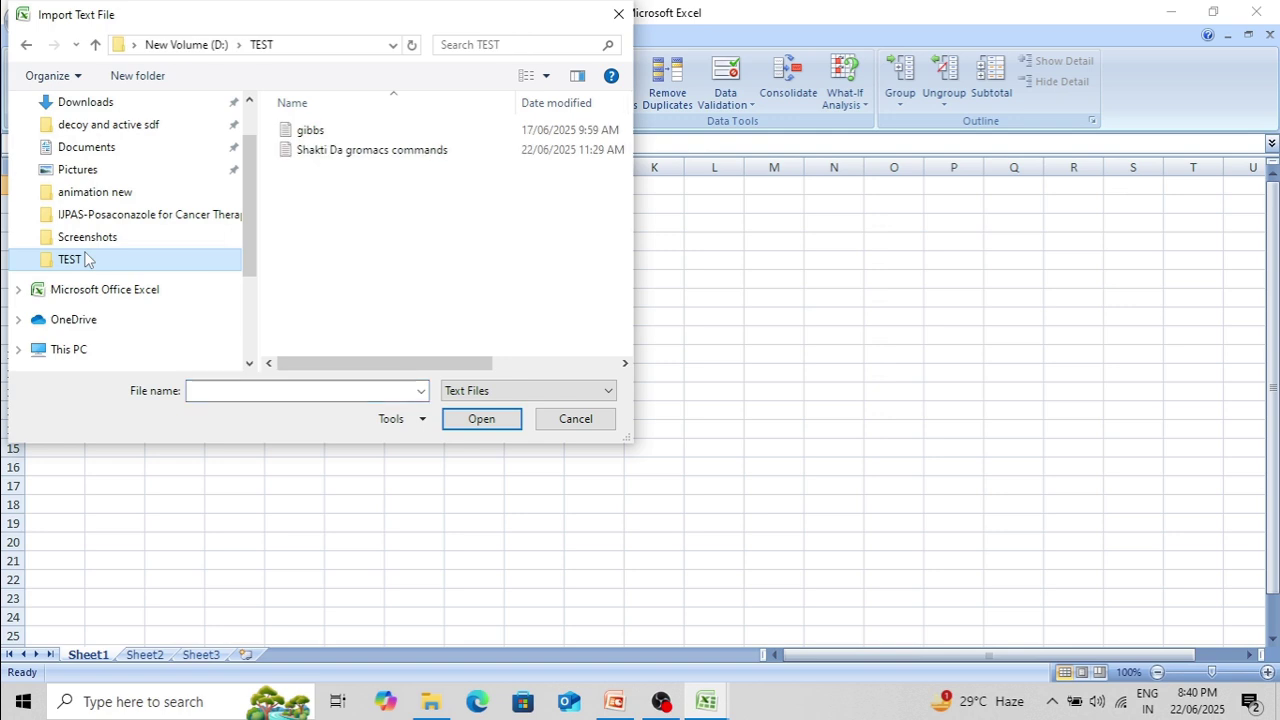
left_click(513, 390)
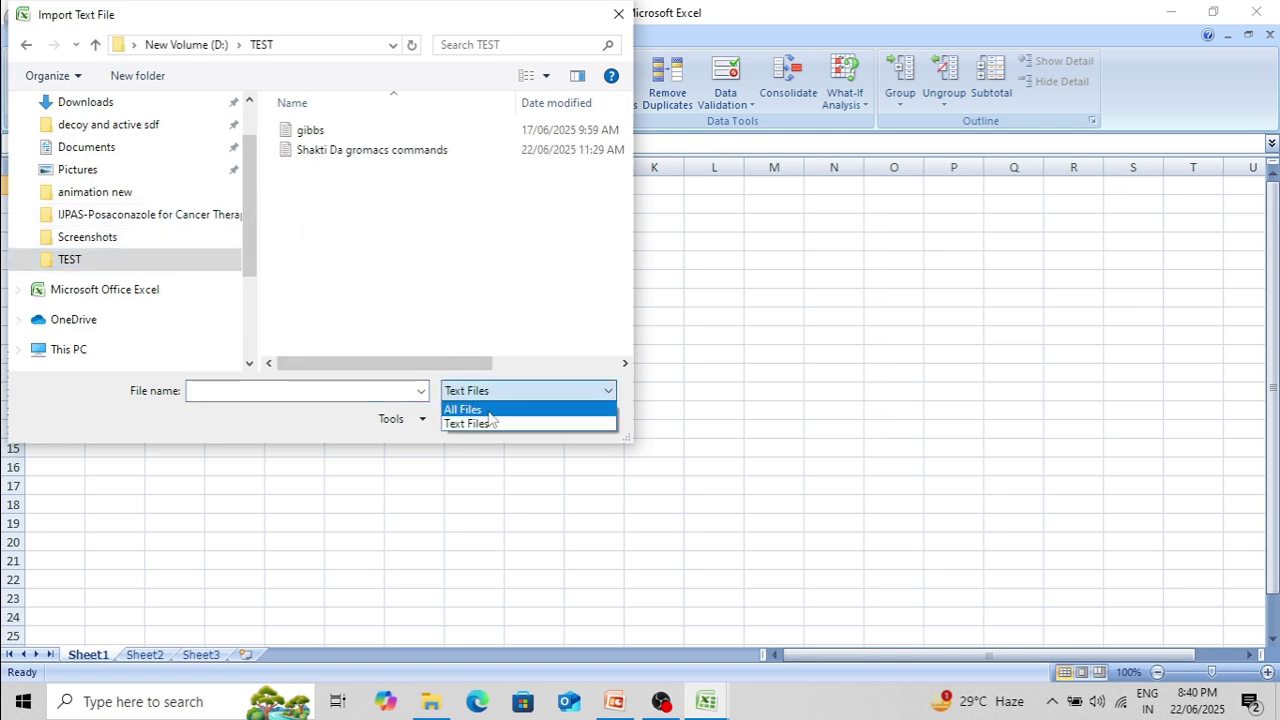
left_click(490, 405)
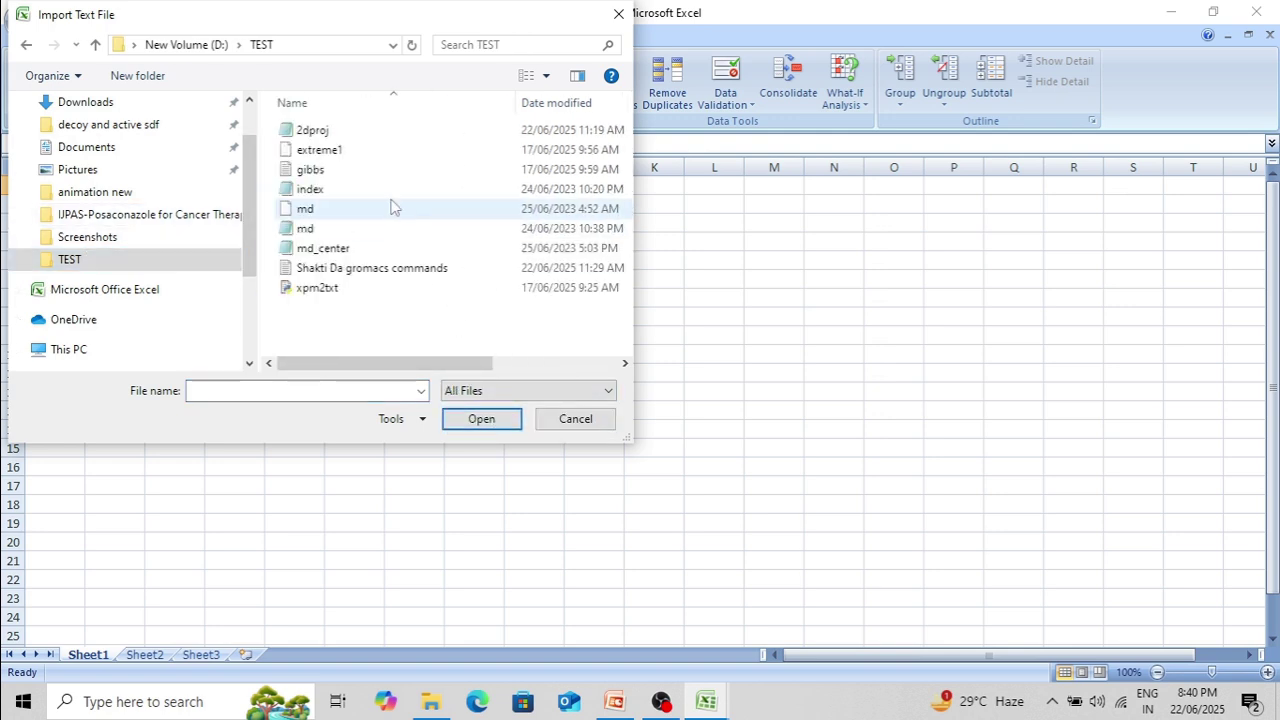
left_click(340, 132)
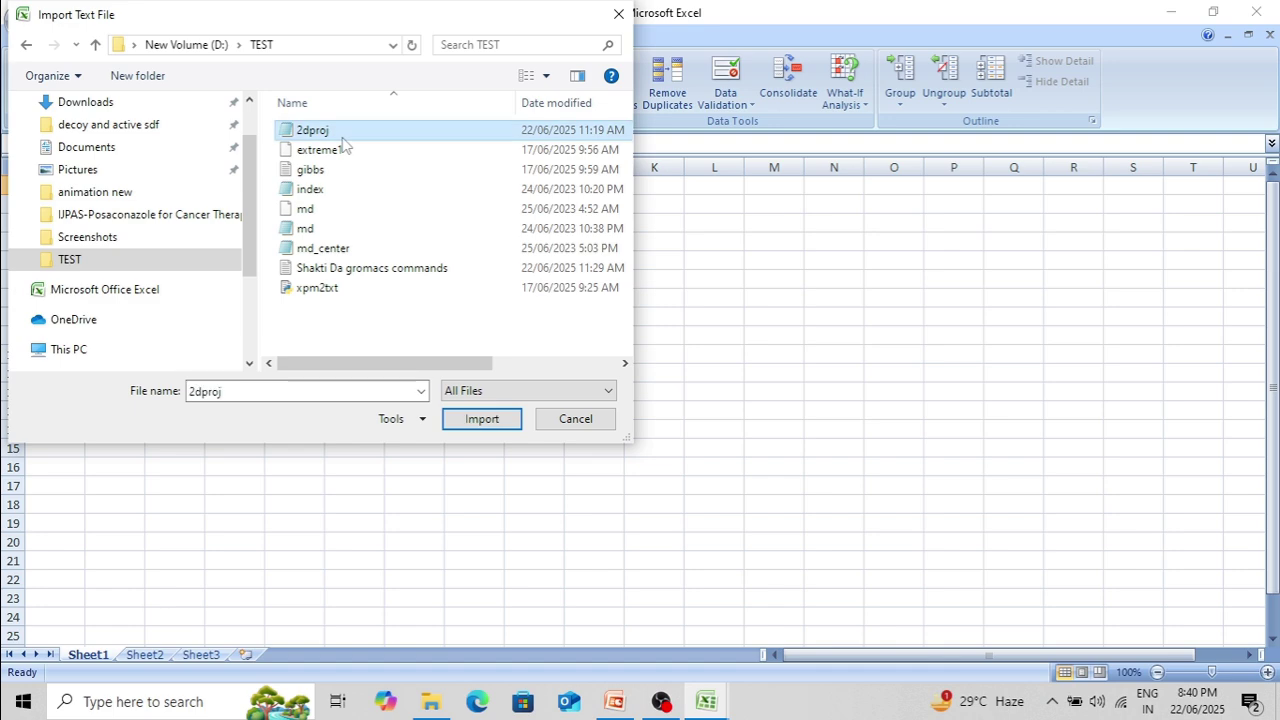
left_click(484, 418)
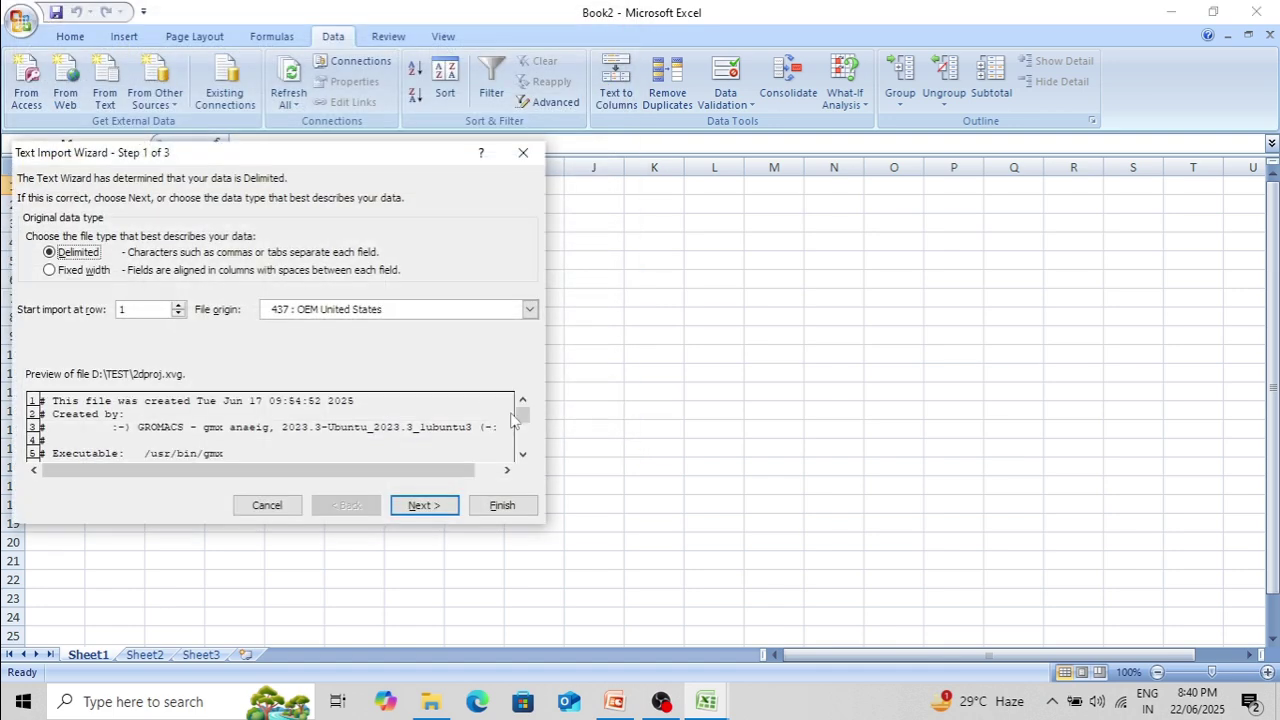
- Split the 2dproj data on Tab and Space delimiters and place it at A1
left_click(428, 506)
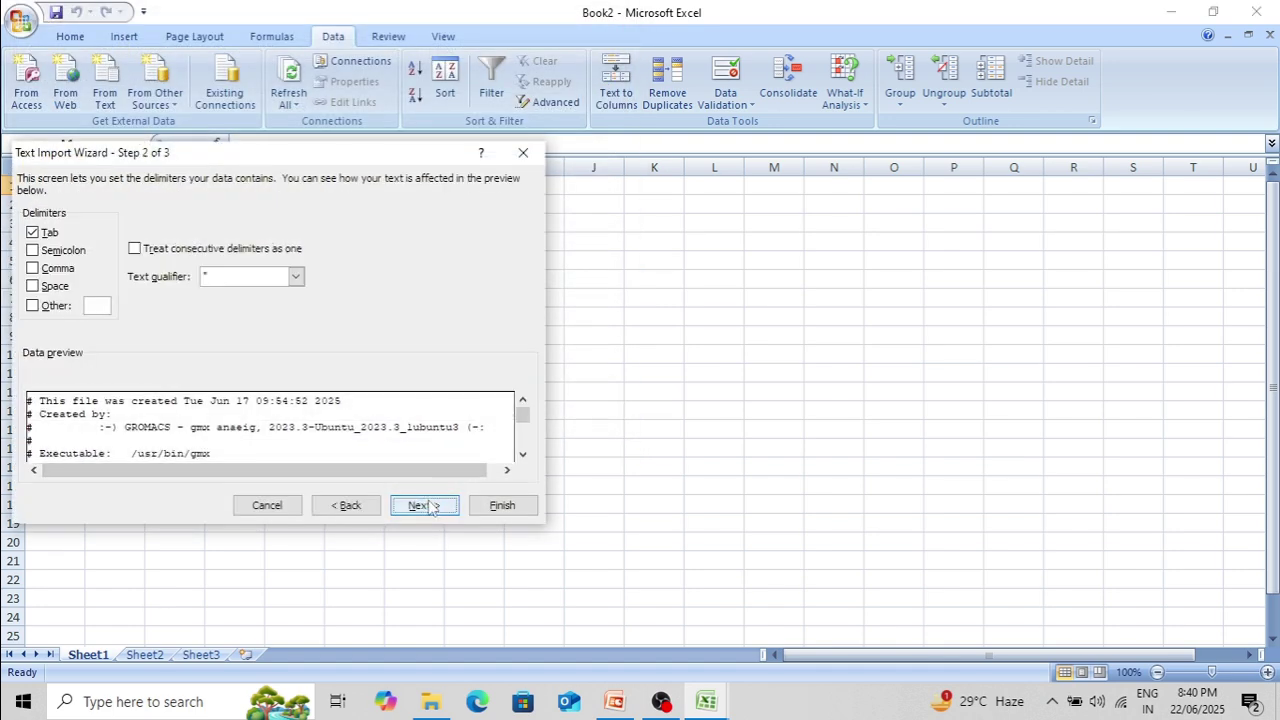
left_click_drag(521, 414, 521, 447)
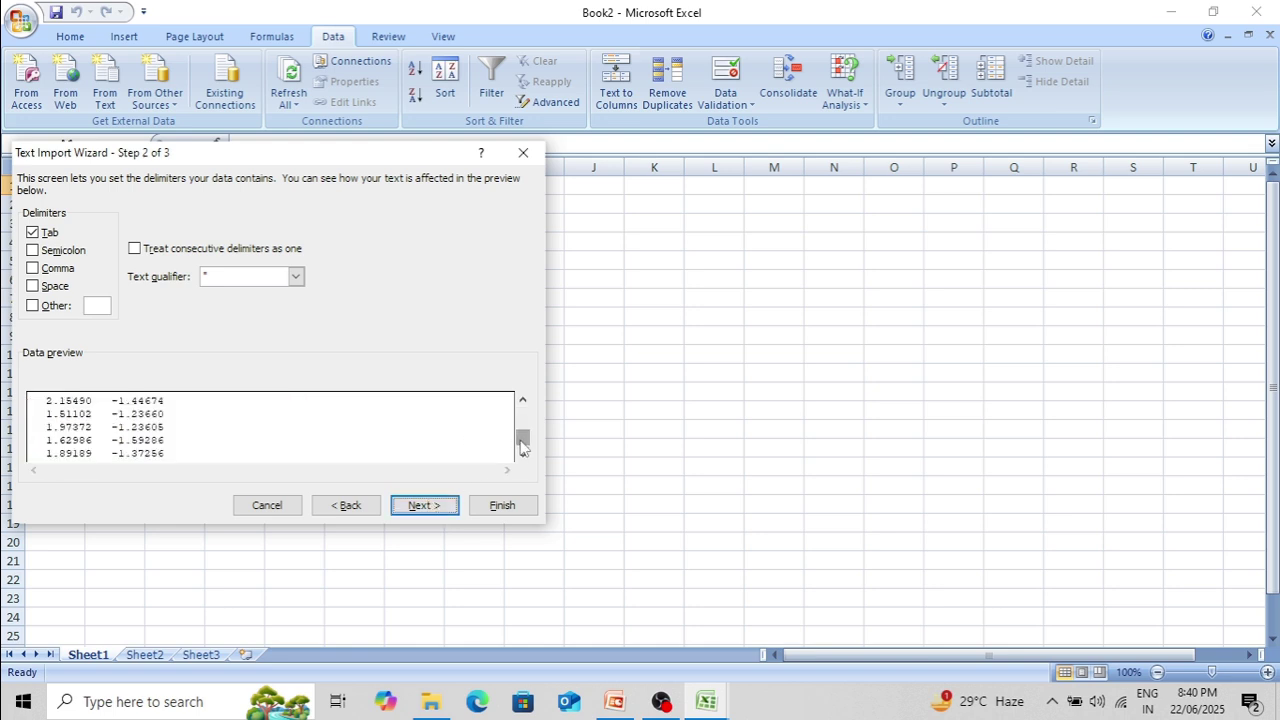
left_click(430, 507)
left_click(345, 506)
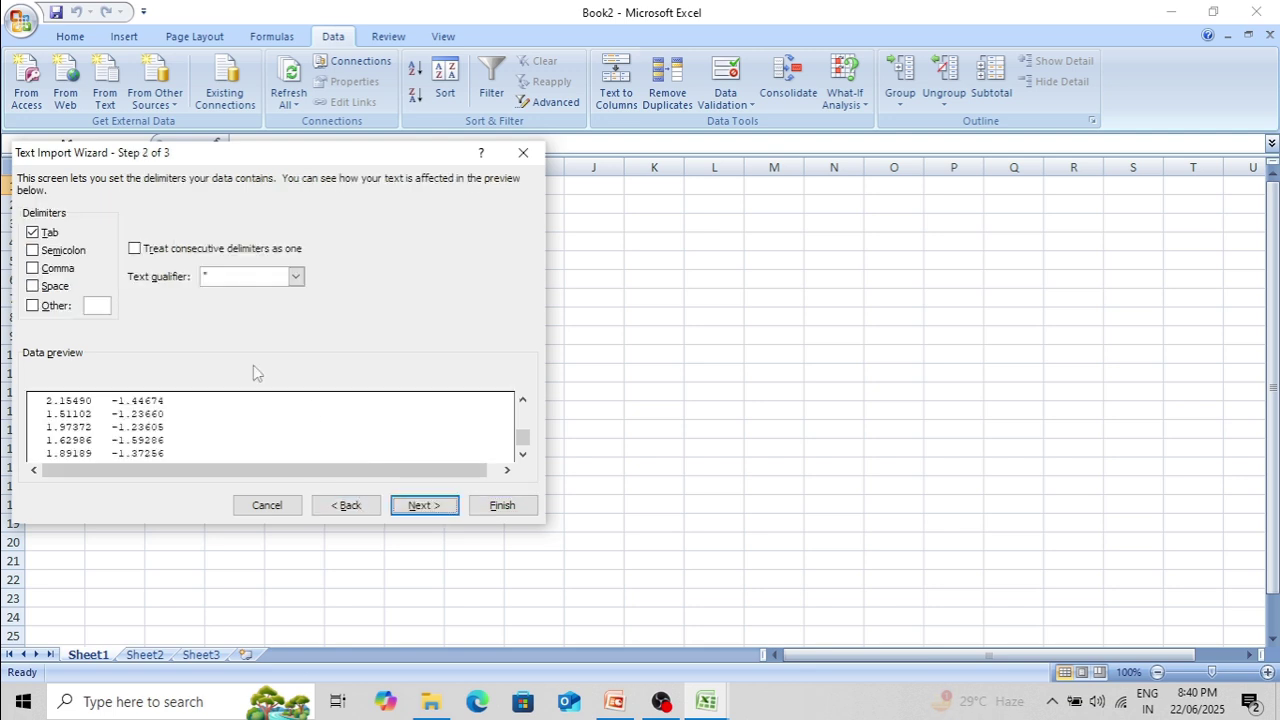
left_click(33, 287)
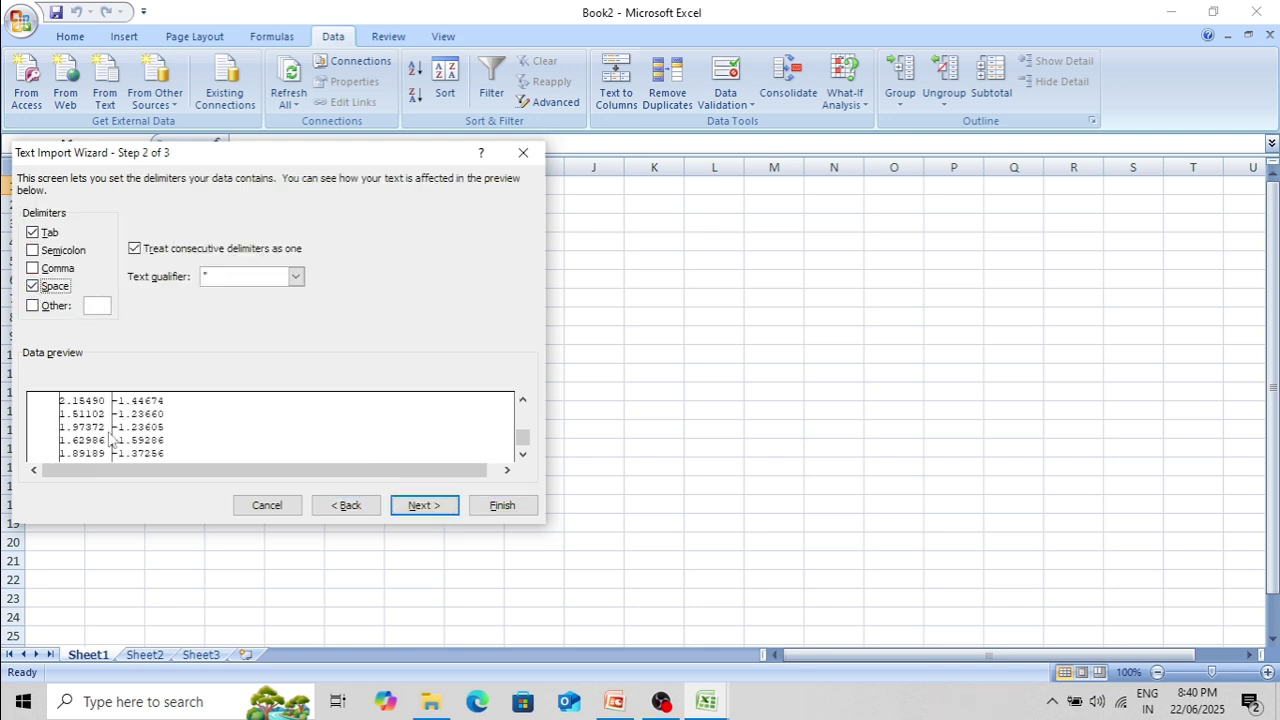
left_click(426, 506)
left_click(500, 506)
left_click(280, 380)
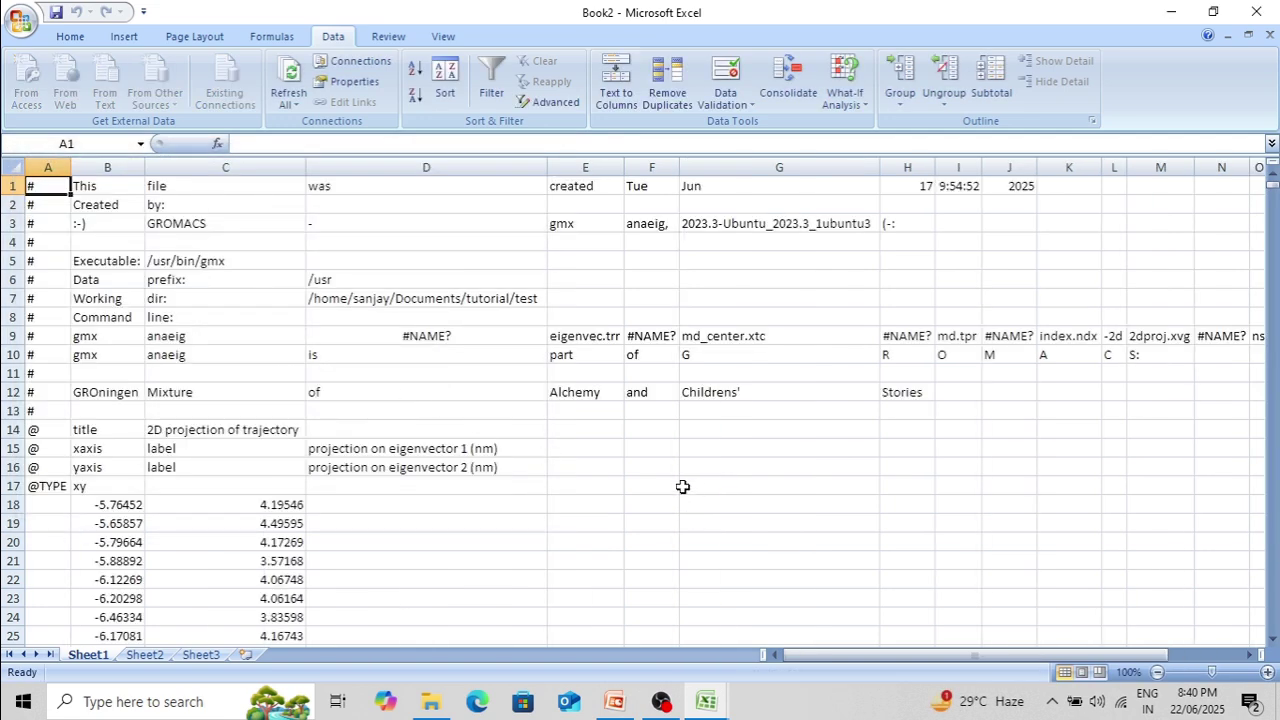
- Delete sheet rows 1–17 holding the GROMACS comments and labels
scroll(682, 488, "down", 6)
scroll(682, 488, "up", 6)
left_click_drag(15, 186, 28, 494)
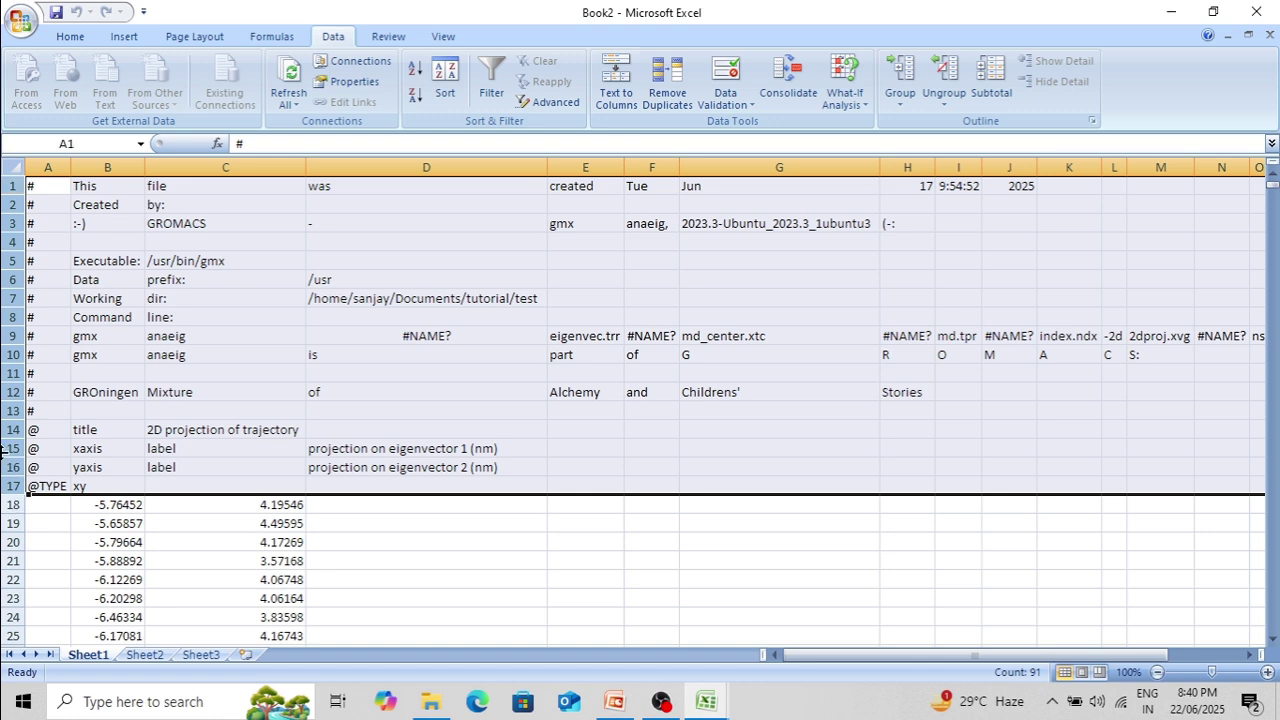
left_click(70, 36)
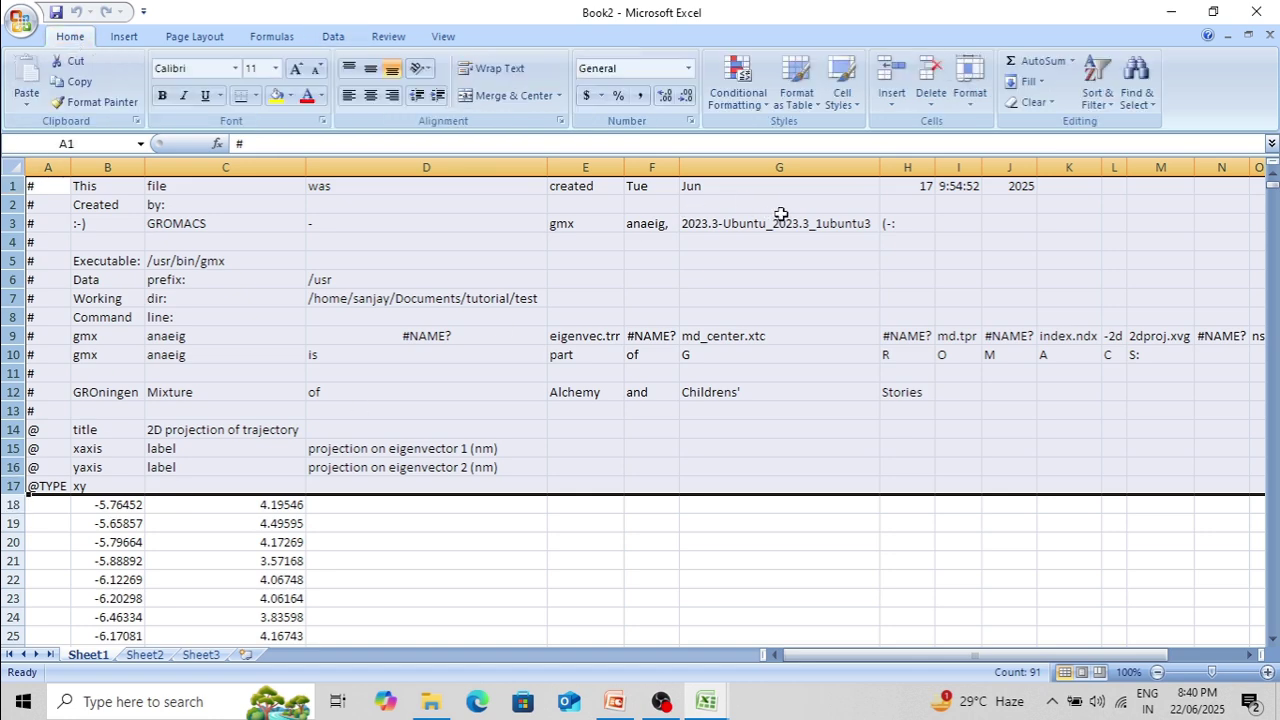
left_click(930, 70)
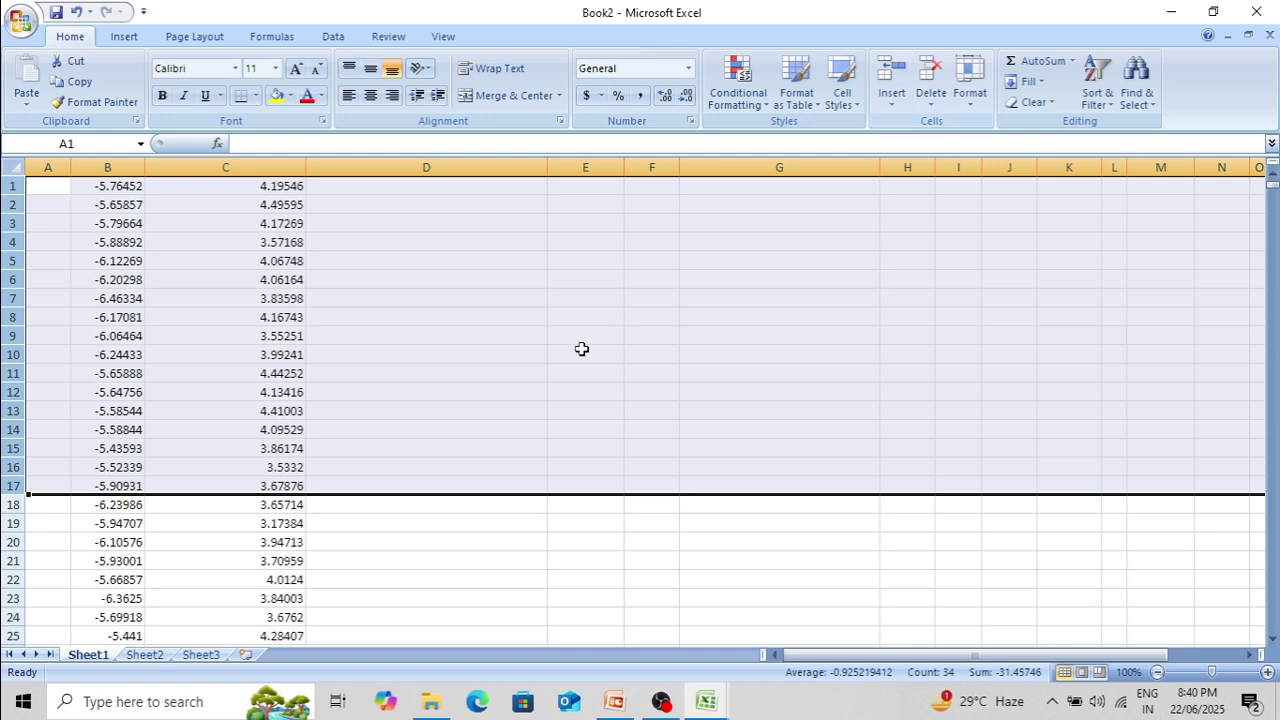
left_click(187, 186)
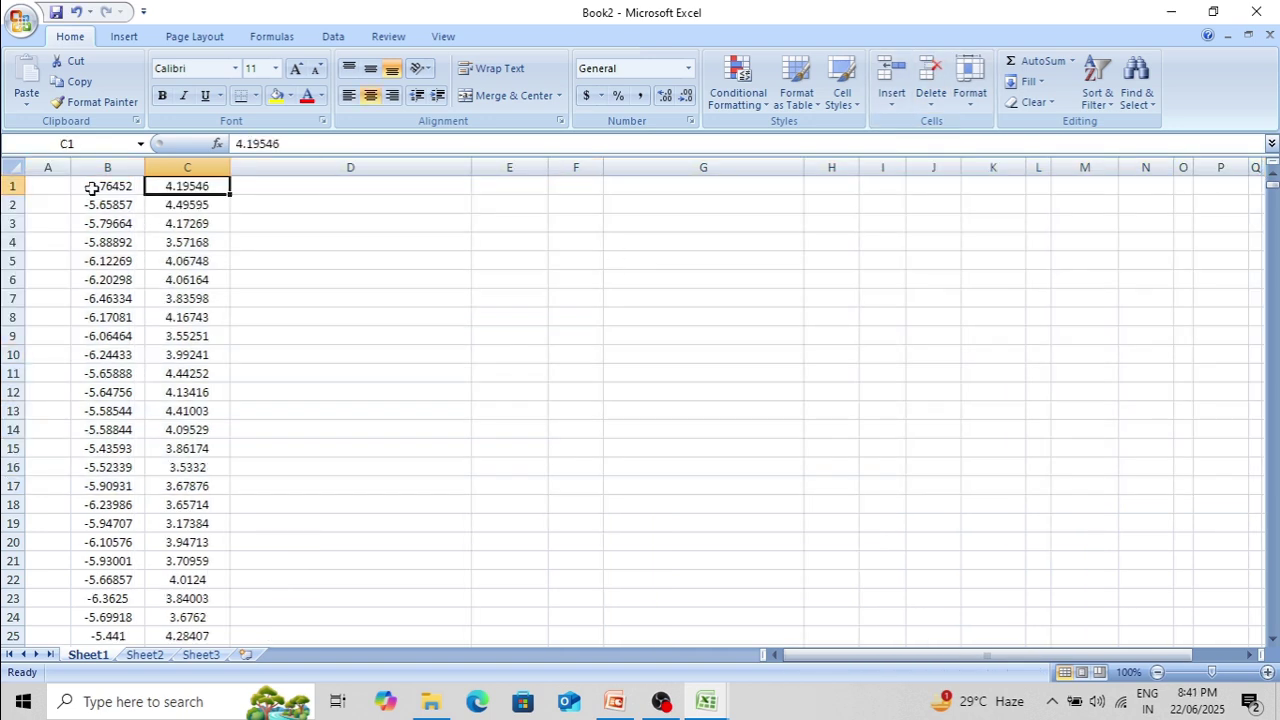
left_click(382, 218)
mouse_move(11, 186)
left_mouse_down()
mouse_move(12, 636)
mouse_move(12, 190)
left_mouse_up()
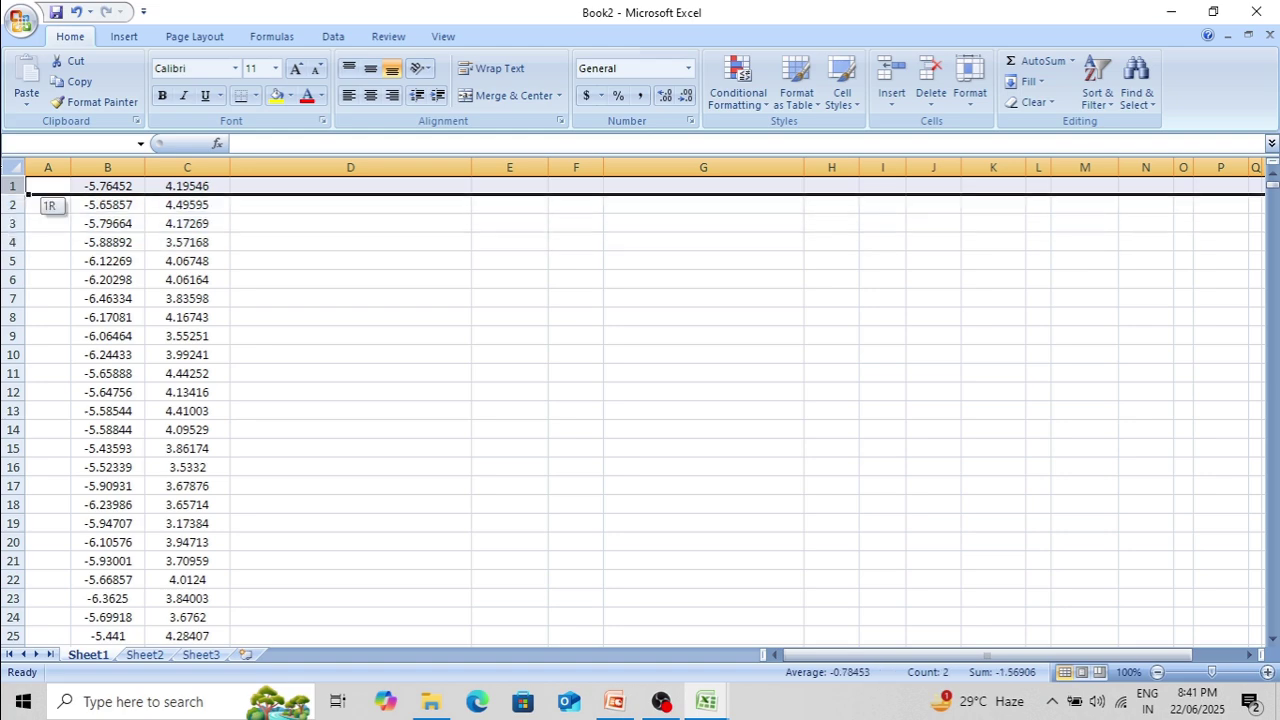
left_click(671, 276)
left_click_drag(1273, 190, 1265, 648)
left_click(538, 488)
key("shift+space")
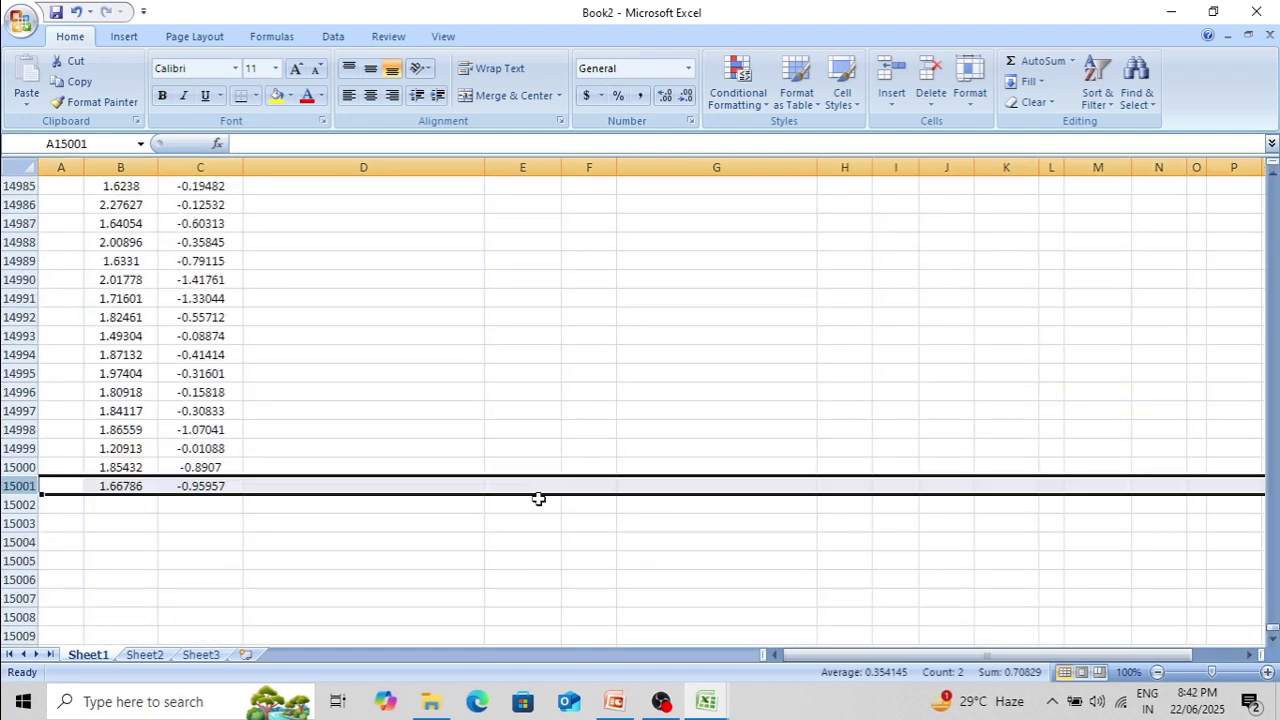
left_click(15, 485)
left_click(403, 286)
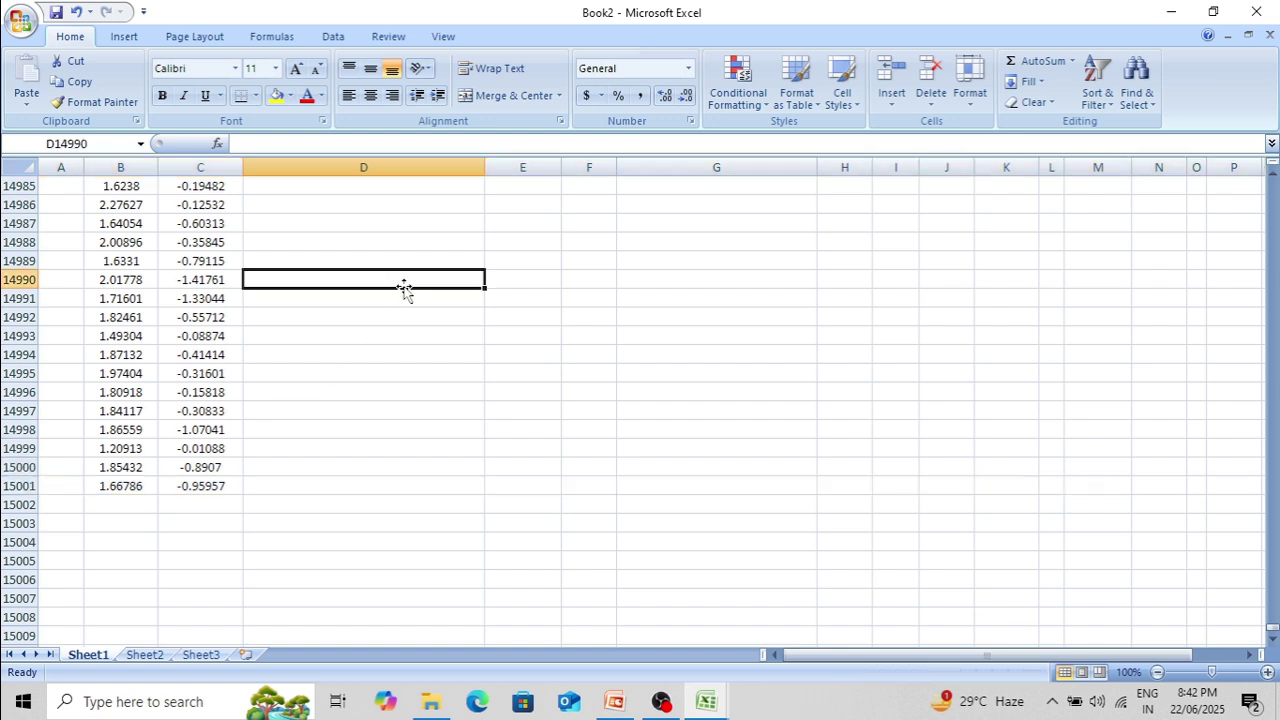
left_click(5, 485)
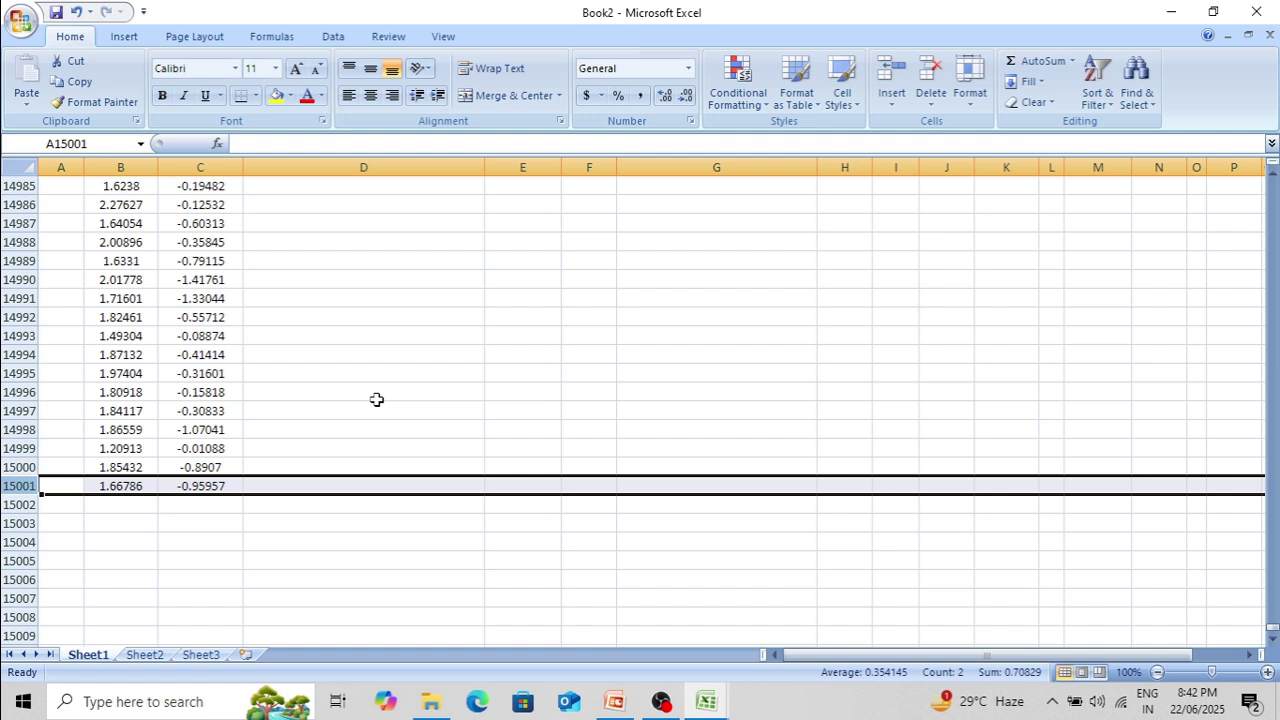
left_click(300, 522)
left_click(16, 485)
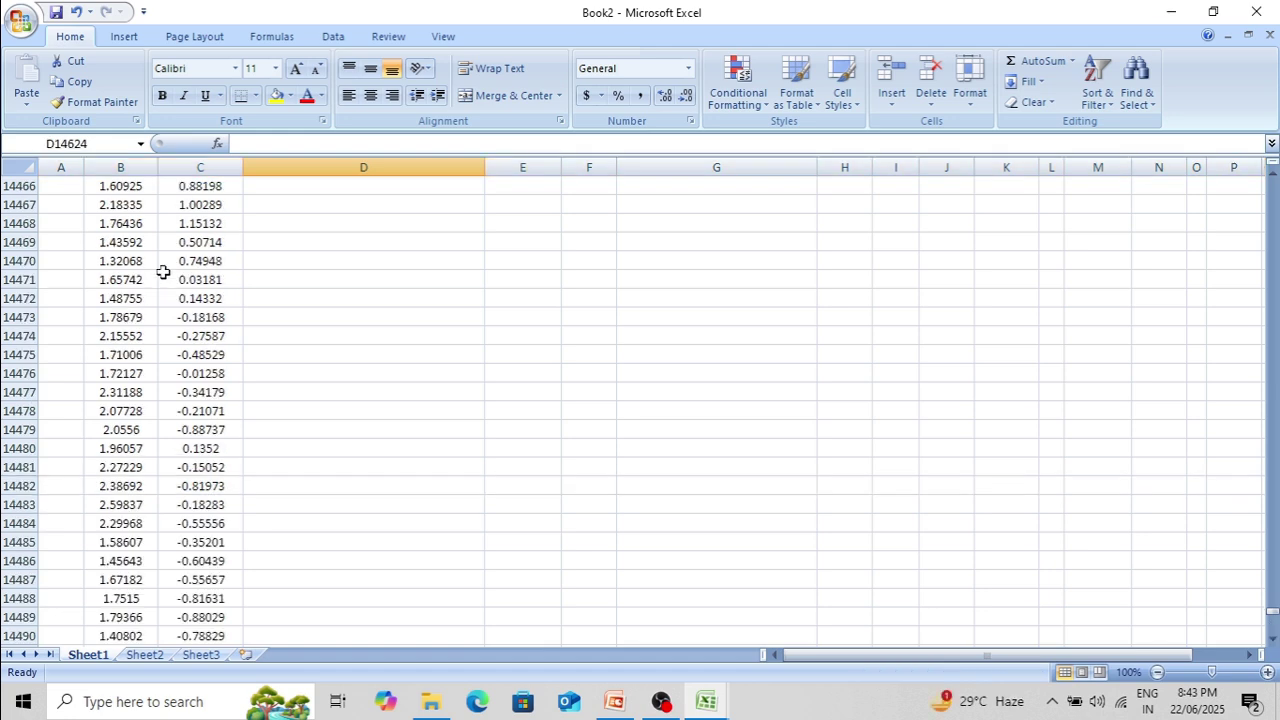
scroll(163, 272, "up", 20)
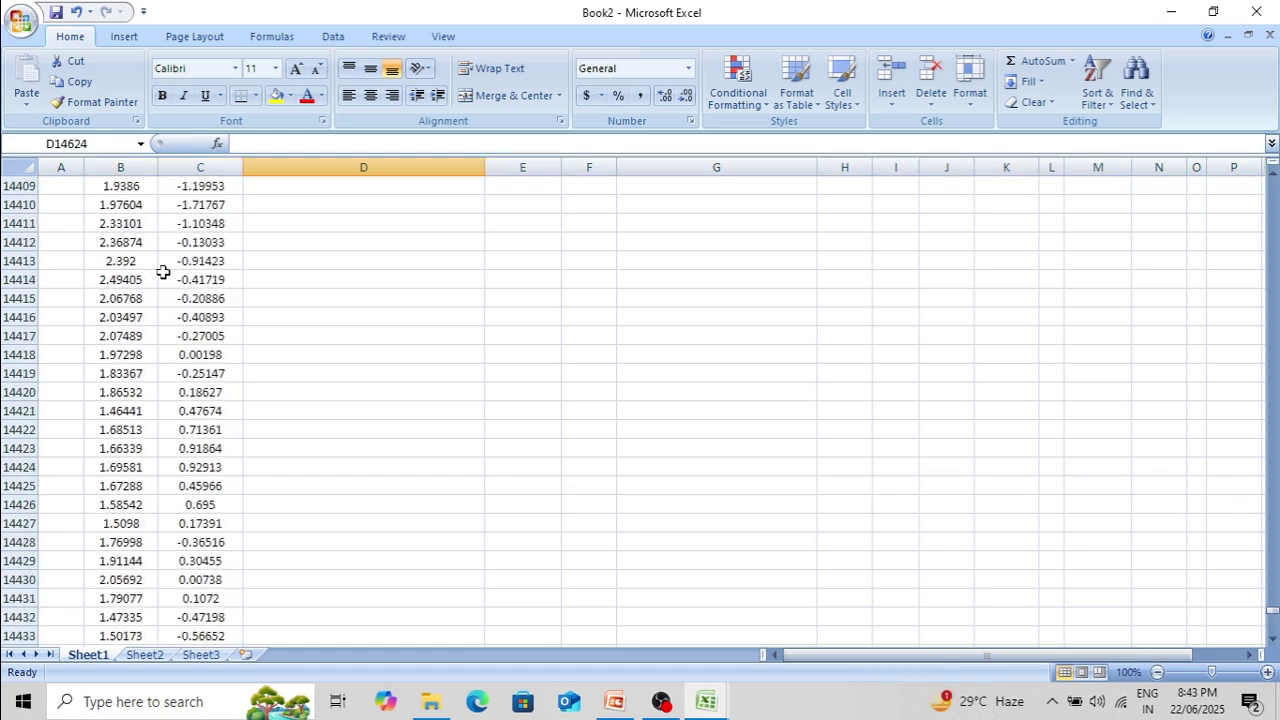
scroll(163, 272, "up", 3)
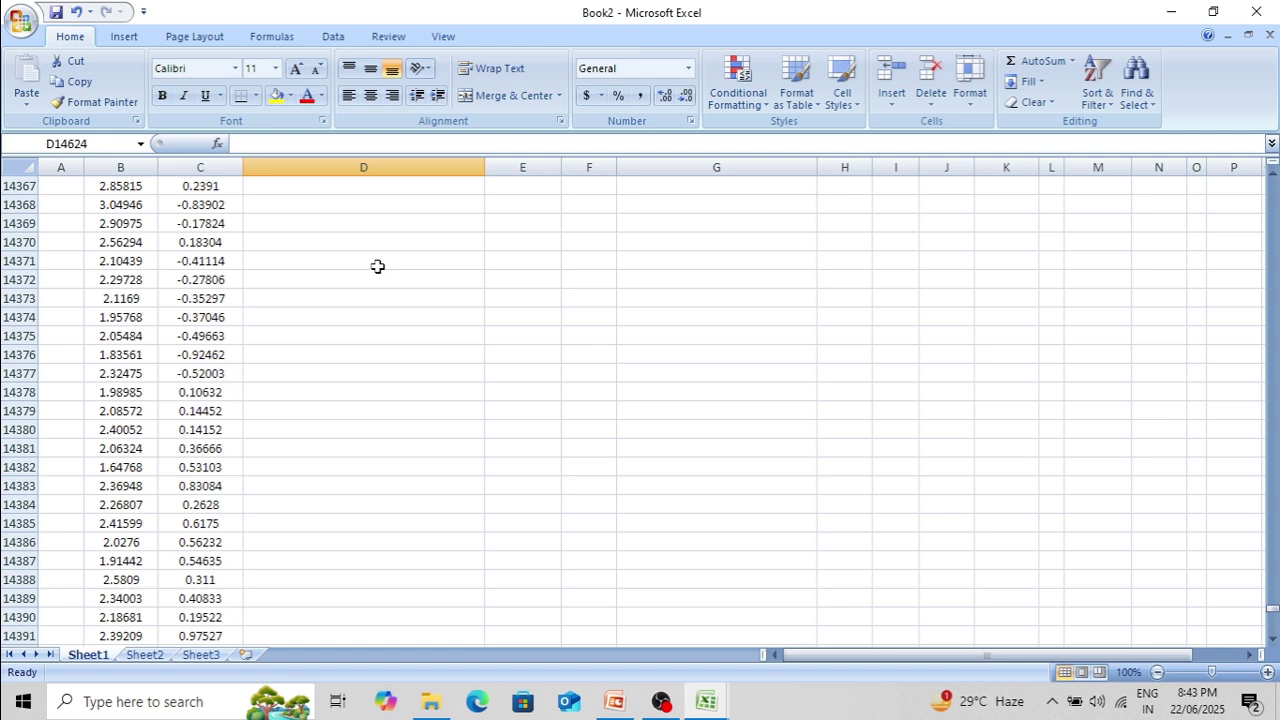
scroll(377, 266, "up", 11)
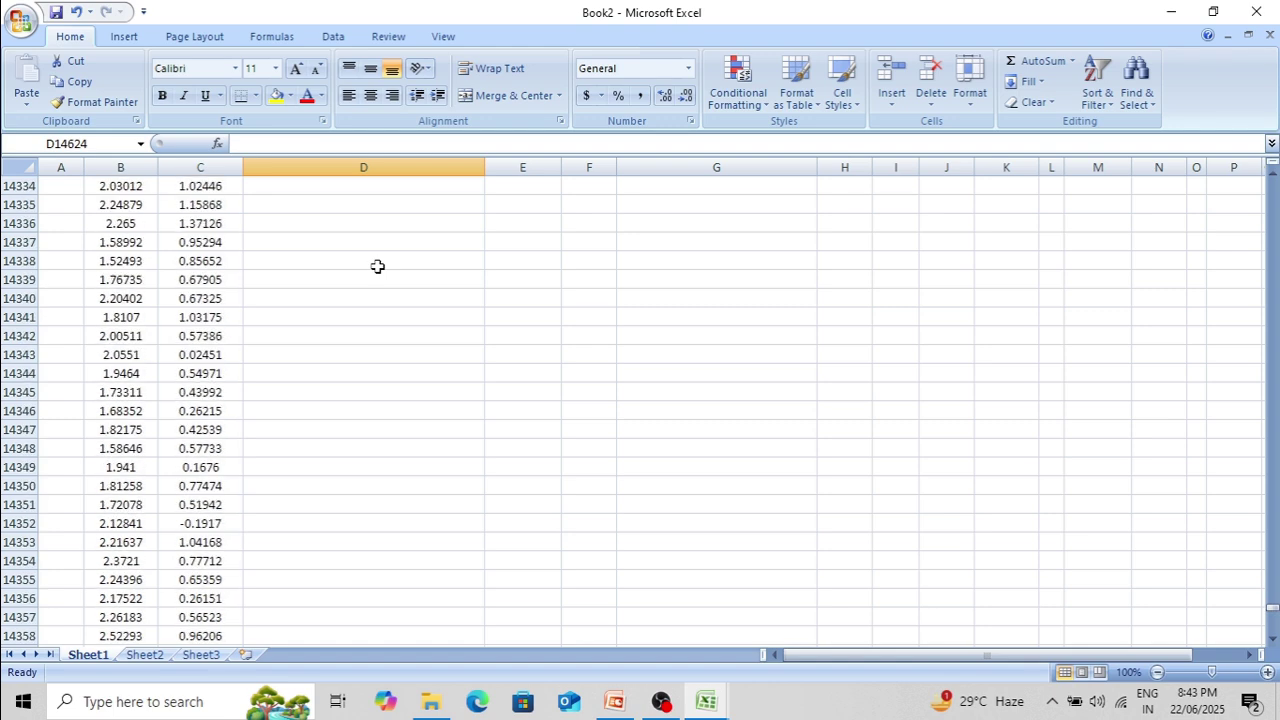
left_click(24, 206)
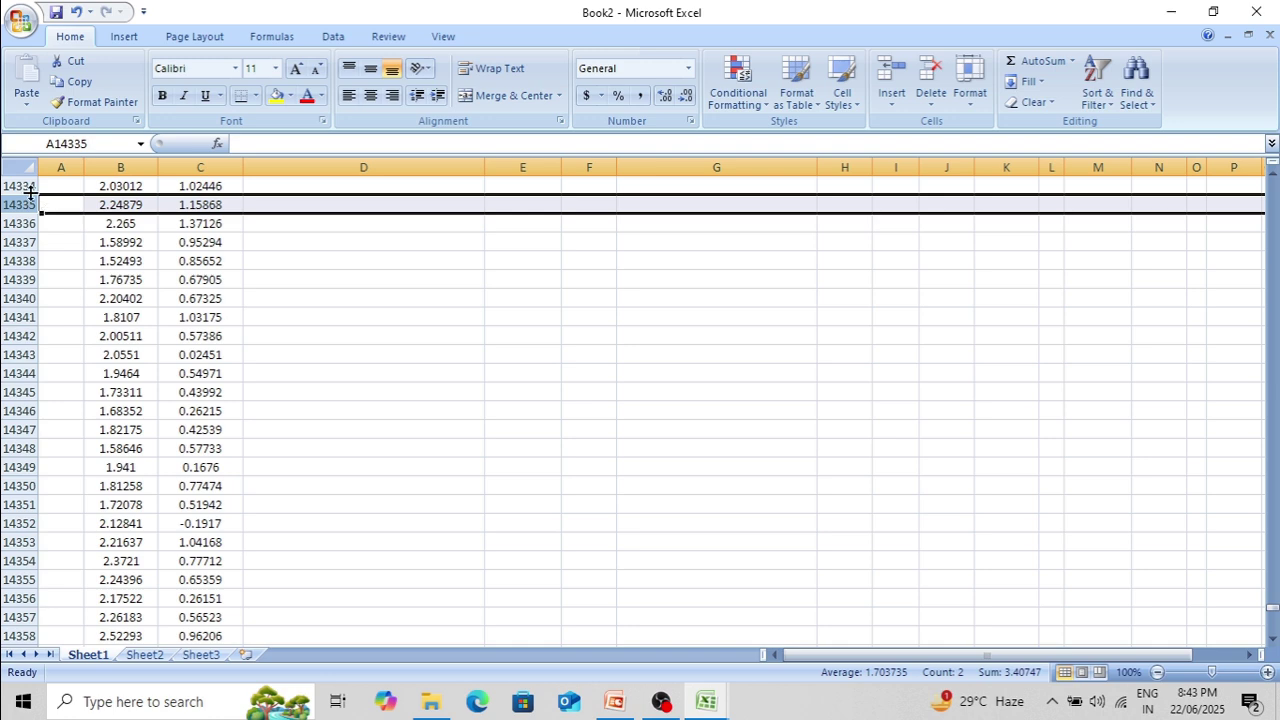
scroll(295, 376, "up", 10)
left_click(294, 374)
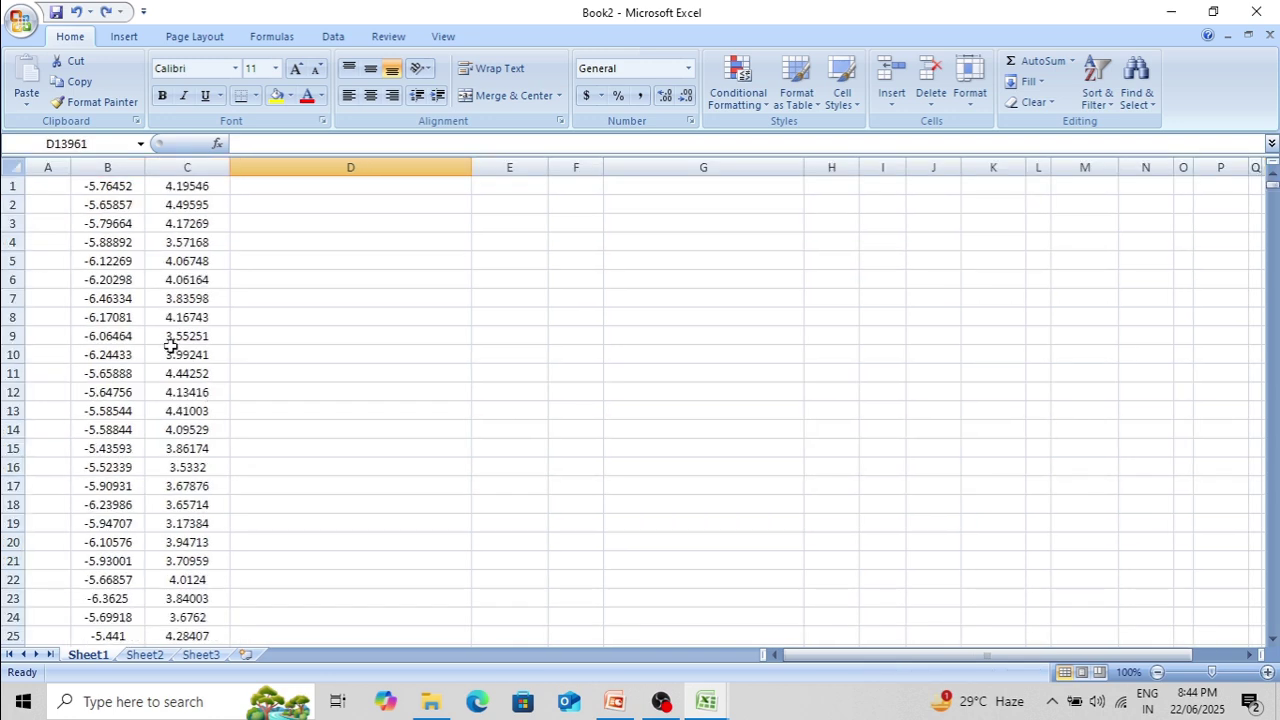
- Widen column A and fill it with numbers 1 to 15001 from seeds 1 and 2
left_click_drag(79, 166, 96, 166)
left_click(66, 189)
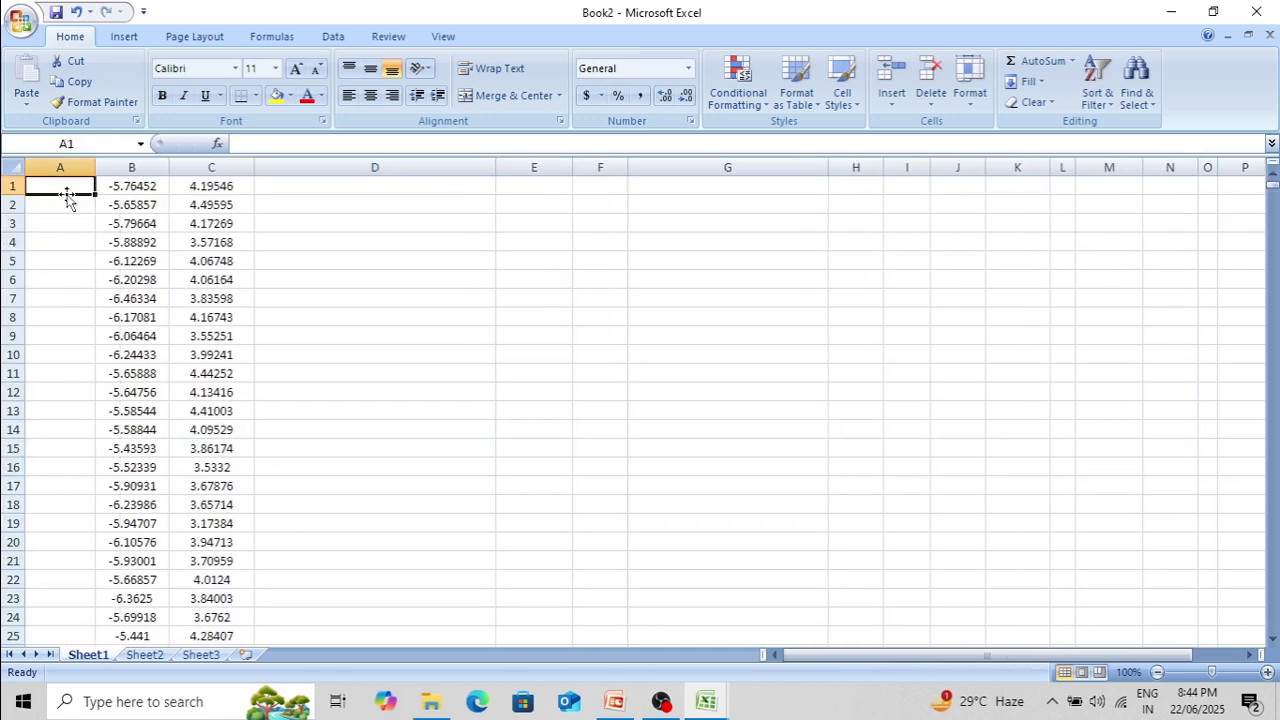
type("1")
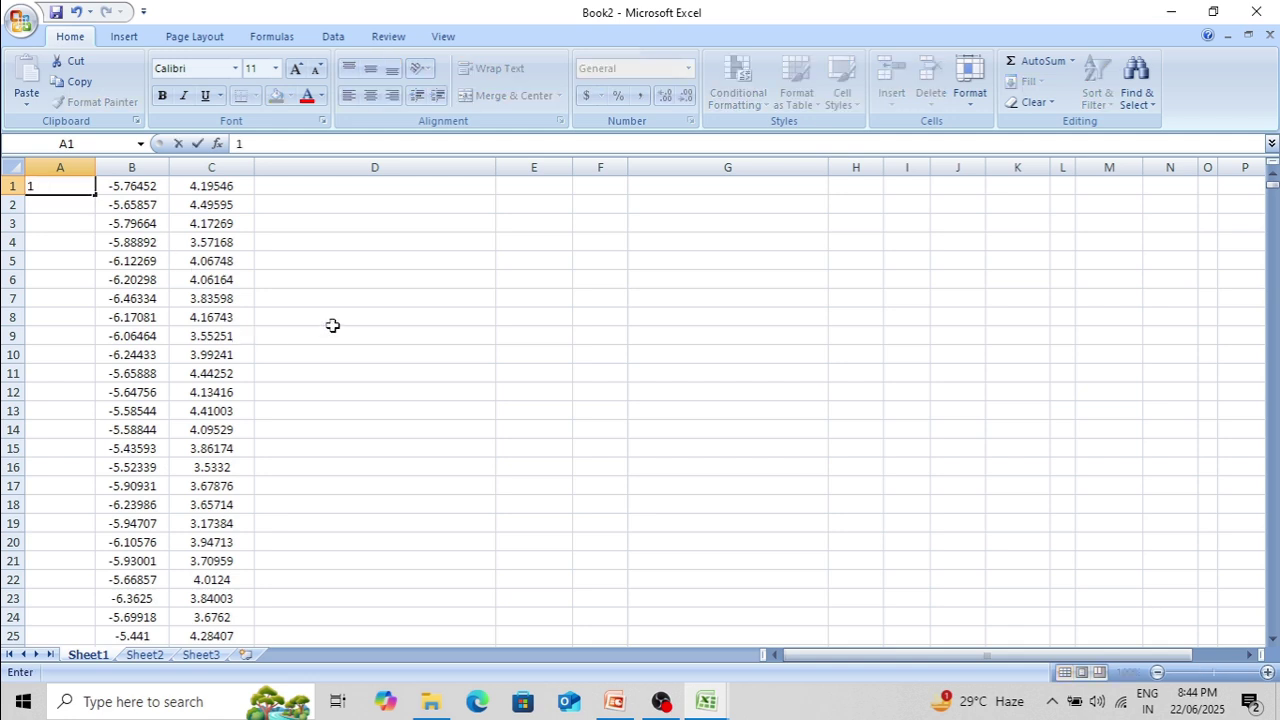
left_click(63, 209)
type("2")
left_click(288, 266)
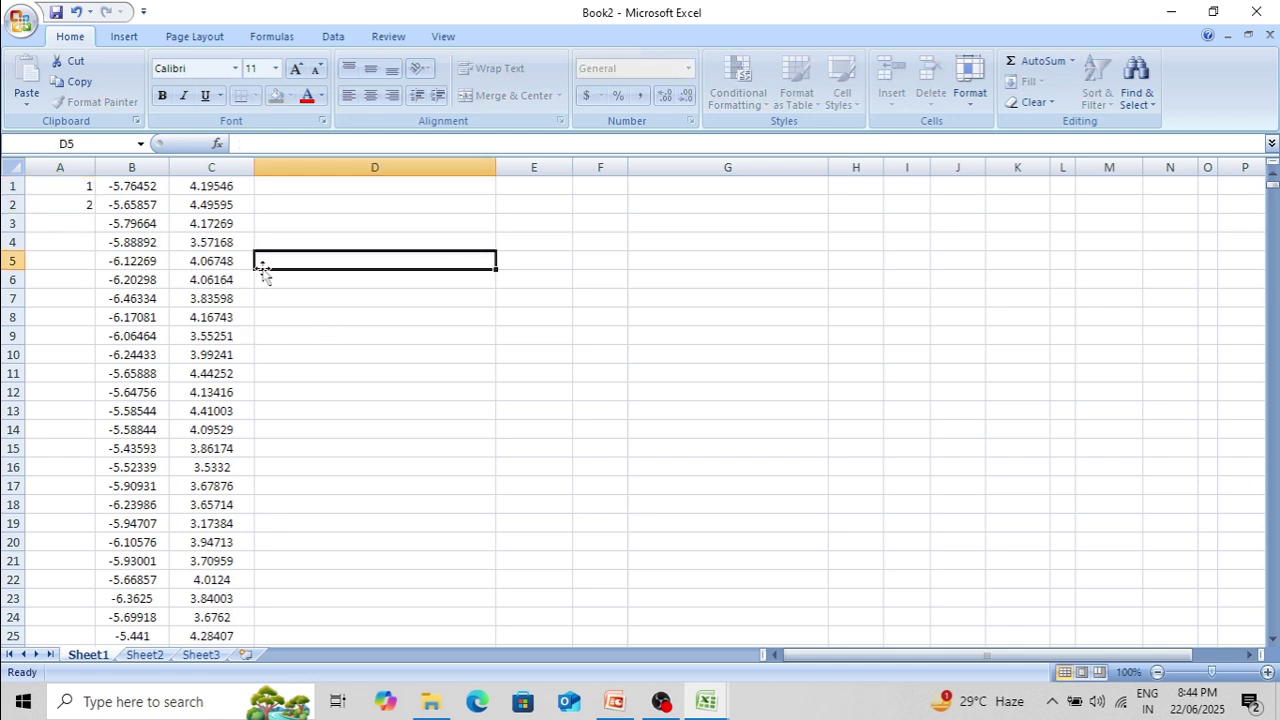
left_click_drag(66, 190, 66, 208)
left_click_drag(95, 213, 104, 224)
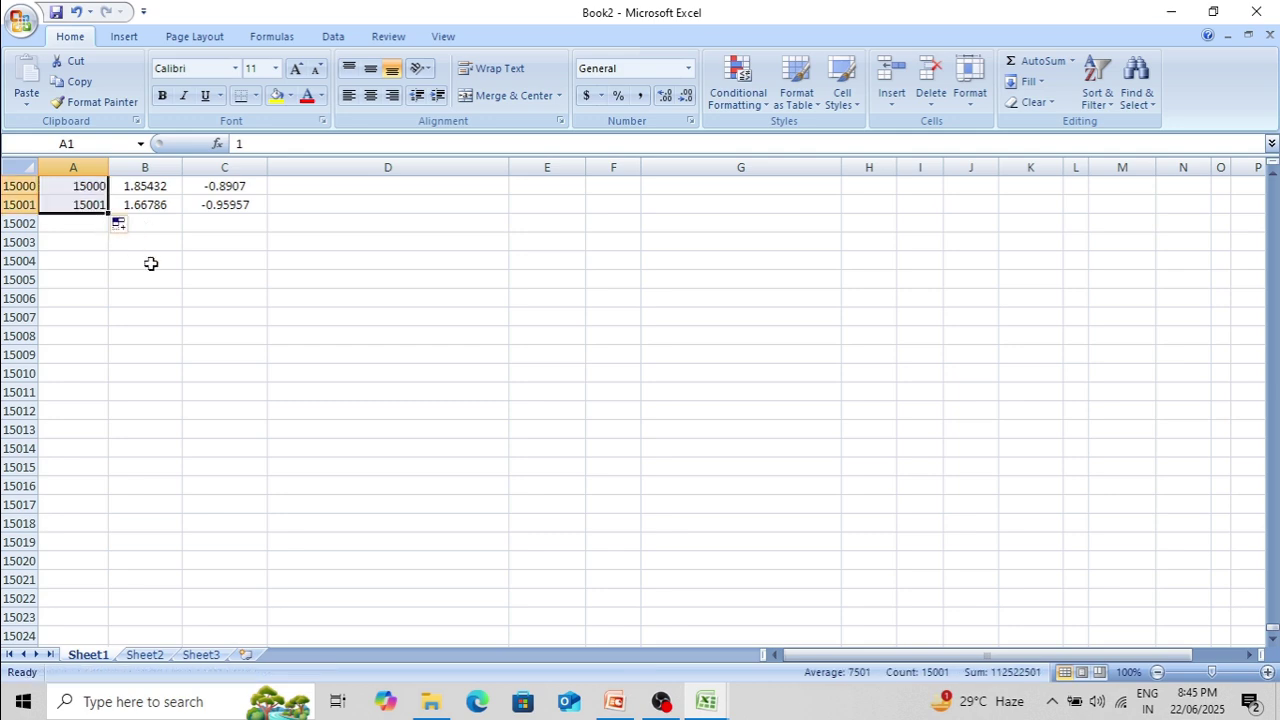
scroll(306, 400, "up", 12)
left_click(420, 395)
scroll(66, 346, "up", 20)
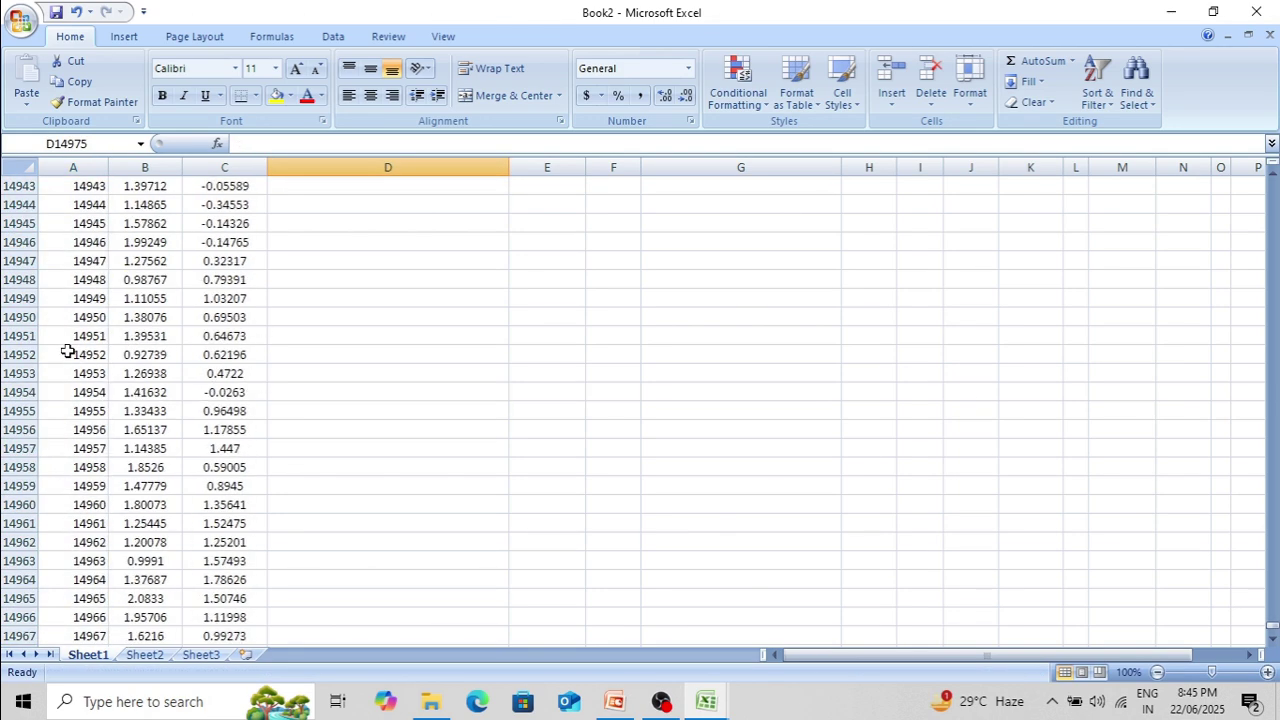
left_click_drag(1271, 620, 1271, 182)
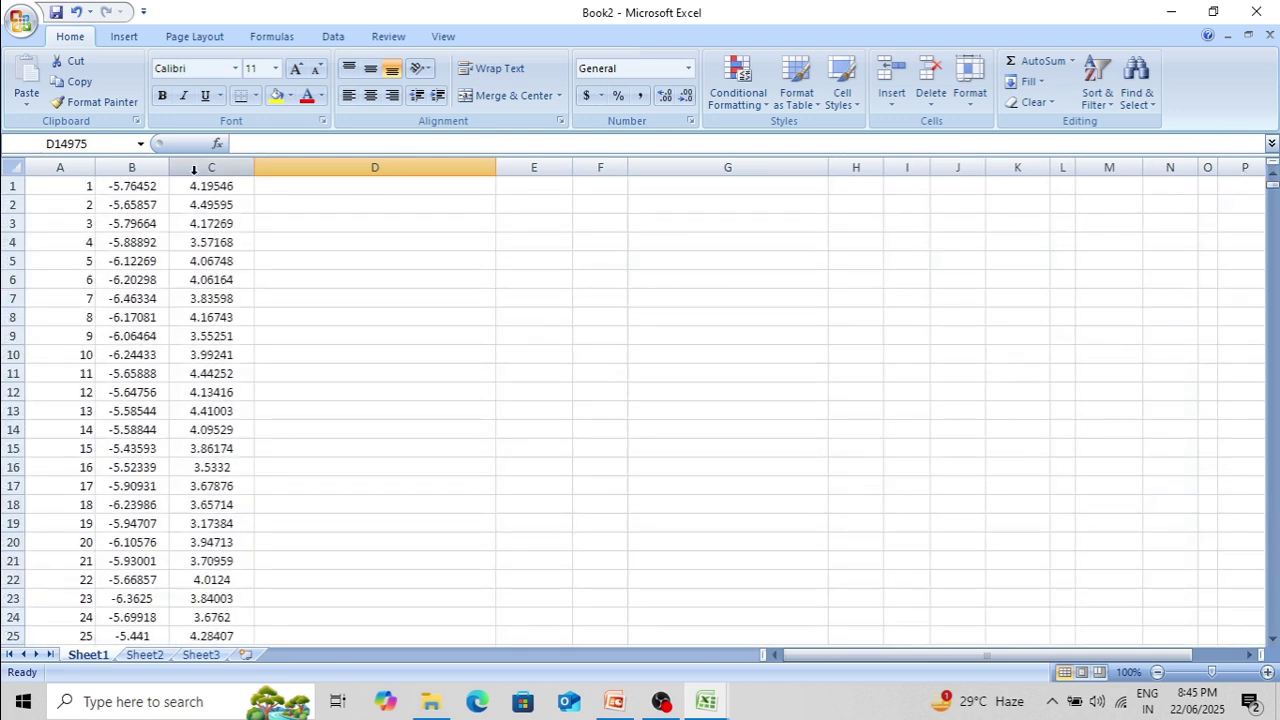
- Sort all rows ascending by column B, expanding the selection to columns A and C
left_click(153, 162)
left_click(211, 162)
left_click(160, 162)
left_click(1097, 100)
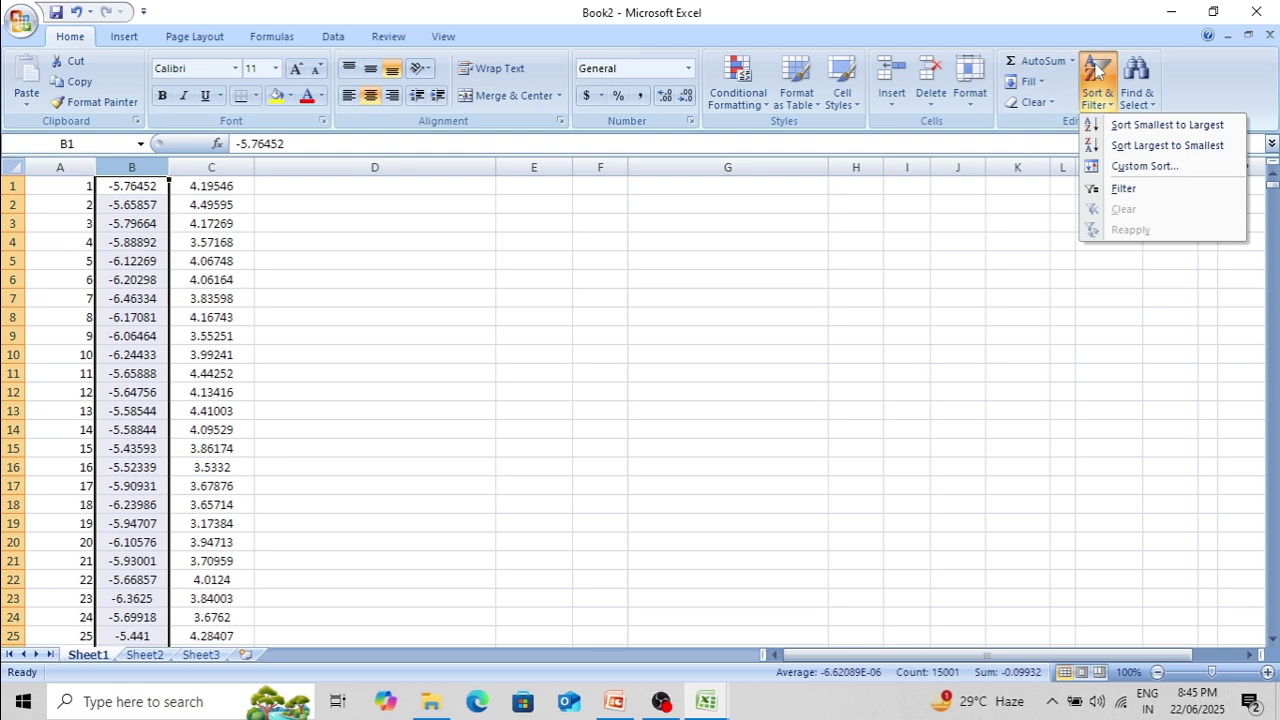
left_click(1150, 123)
left_click(341, 394)
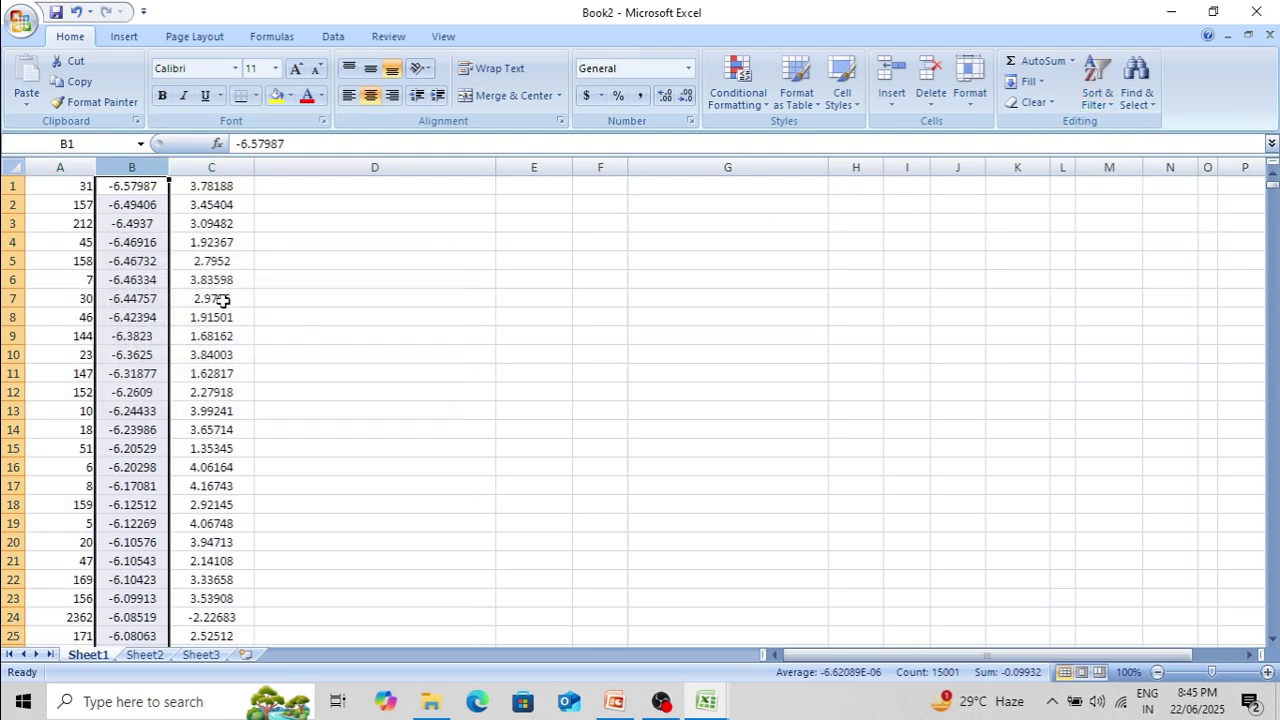
- Scroll through the sorted projection data and return to the top
scroll(251, 314, "down", 9)
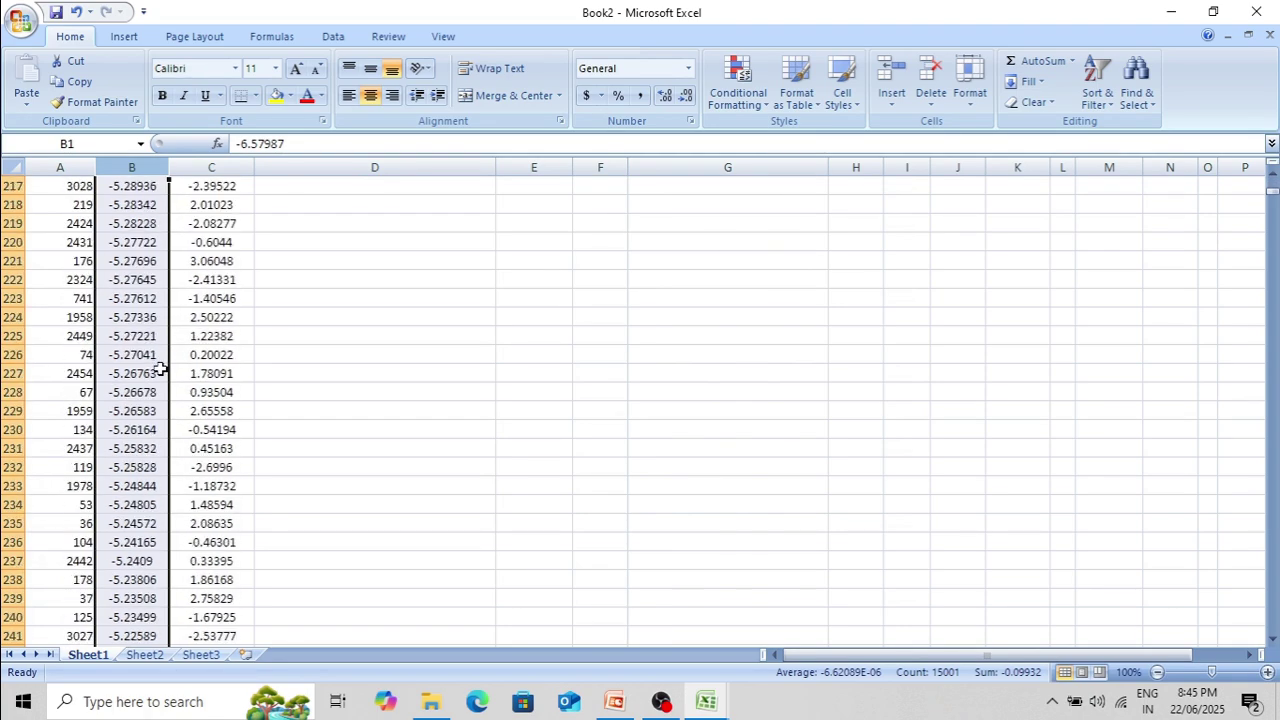
scroll(152, 376, "down", 20)
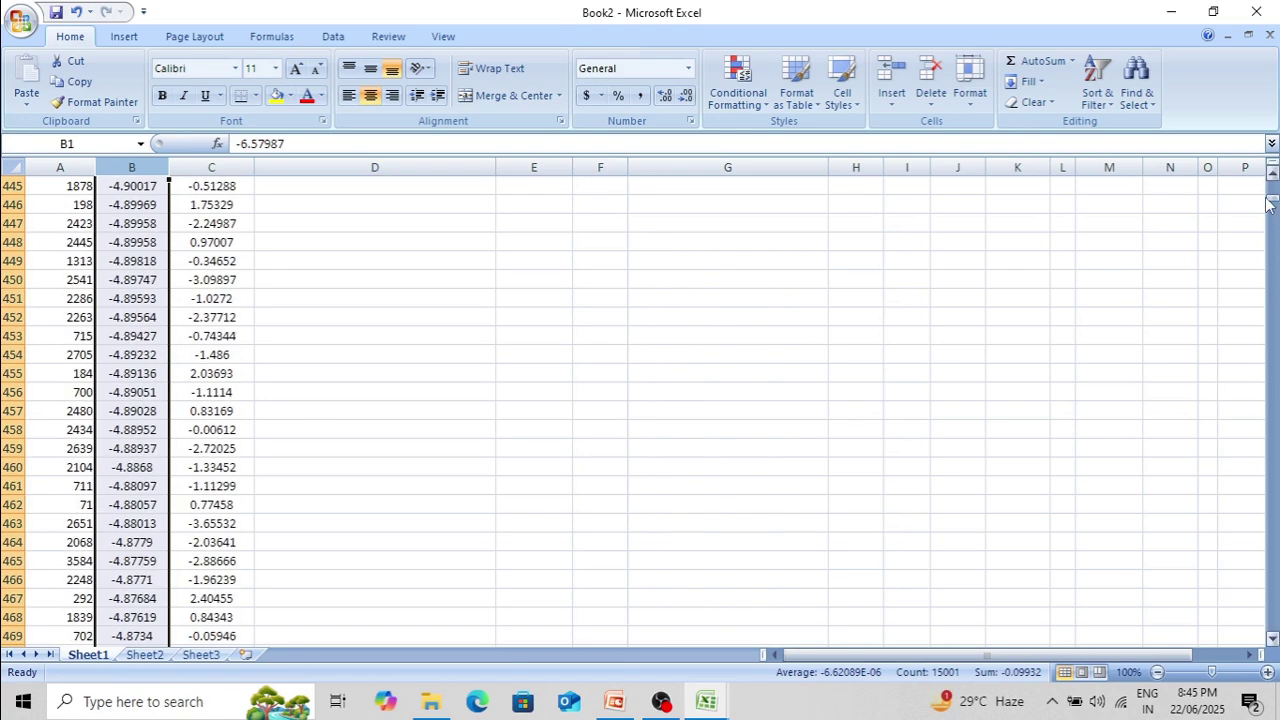
left_click_drag(1273, 205, 1271, 487)
scroll(425, 342, "up", 13)
scroll(424, 341, "up", 8)
scroll(428, 340, "up", 2)
scroll(431, 340, "up", 5)
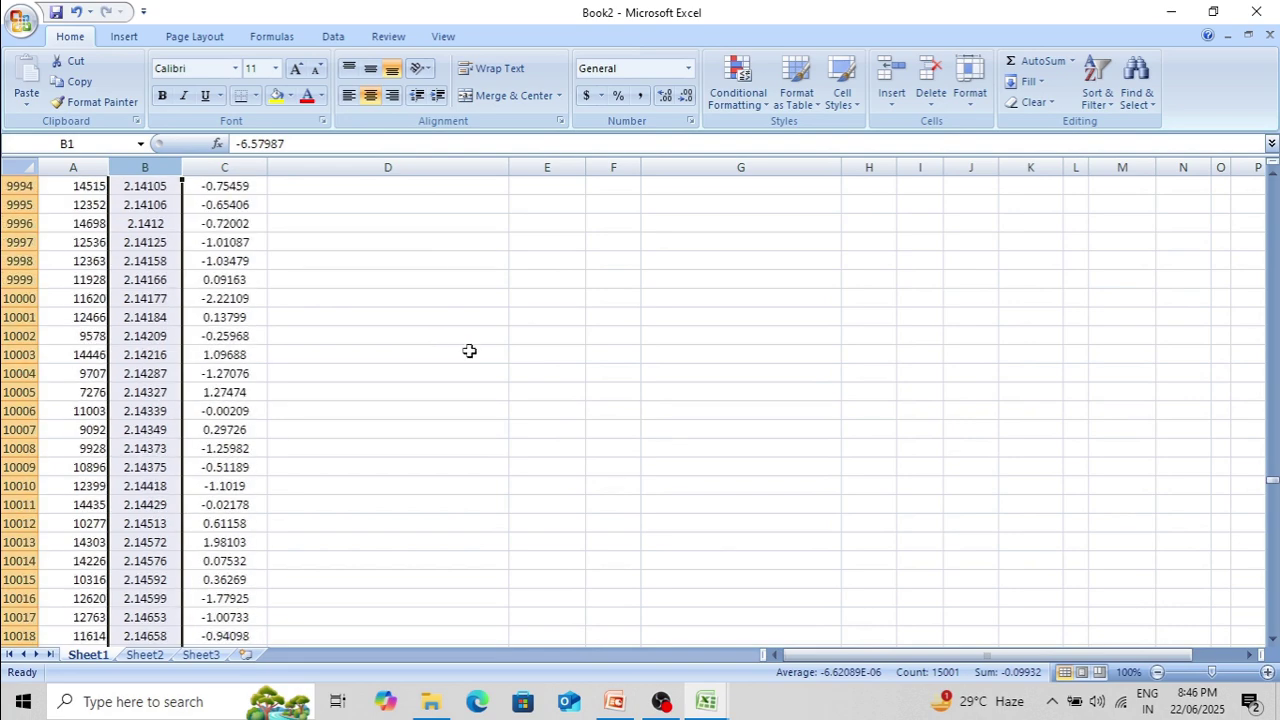
left_click(414, 369)
scroll(323, 349, "up", 8)
scroll(245, 347, "up", 20)
scroll(247, 346, "up", 13)
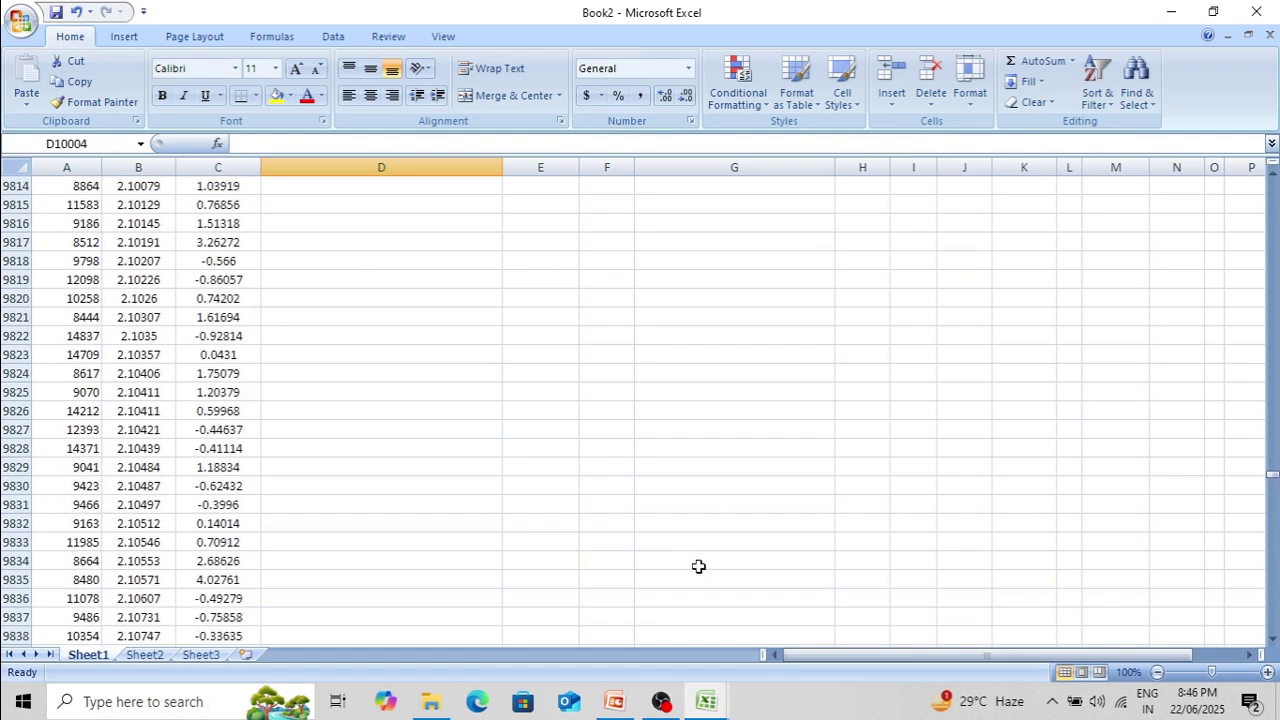
mouse_move(708, 705)
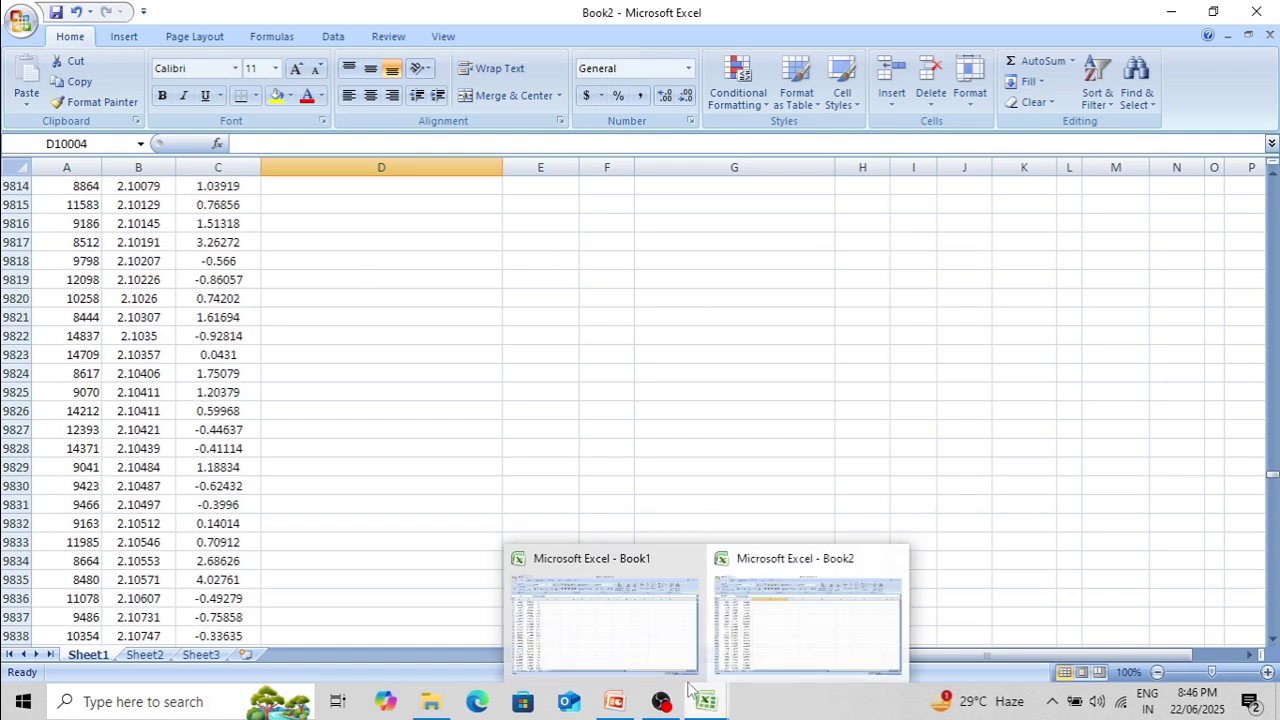
left_click(676, 650)
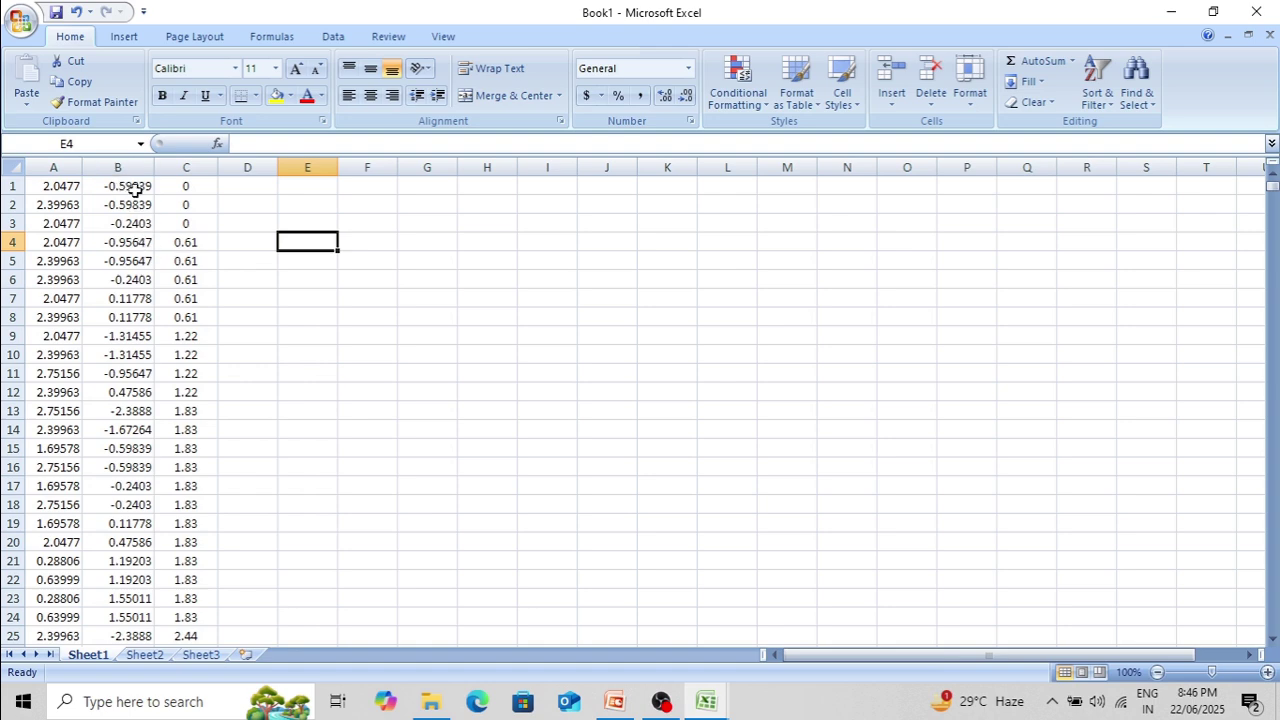
left_click(720, 704)
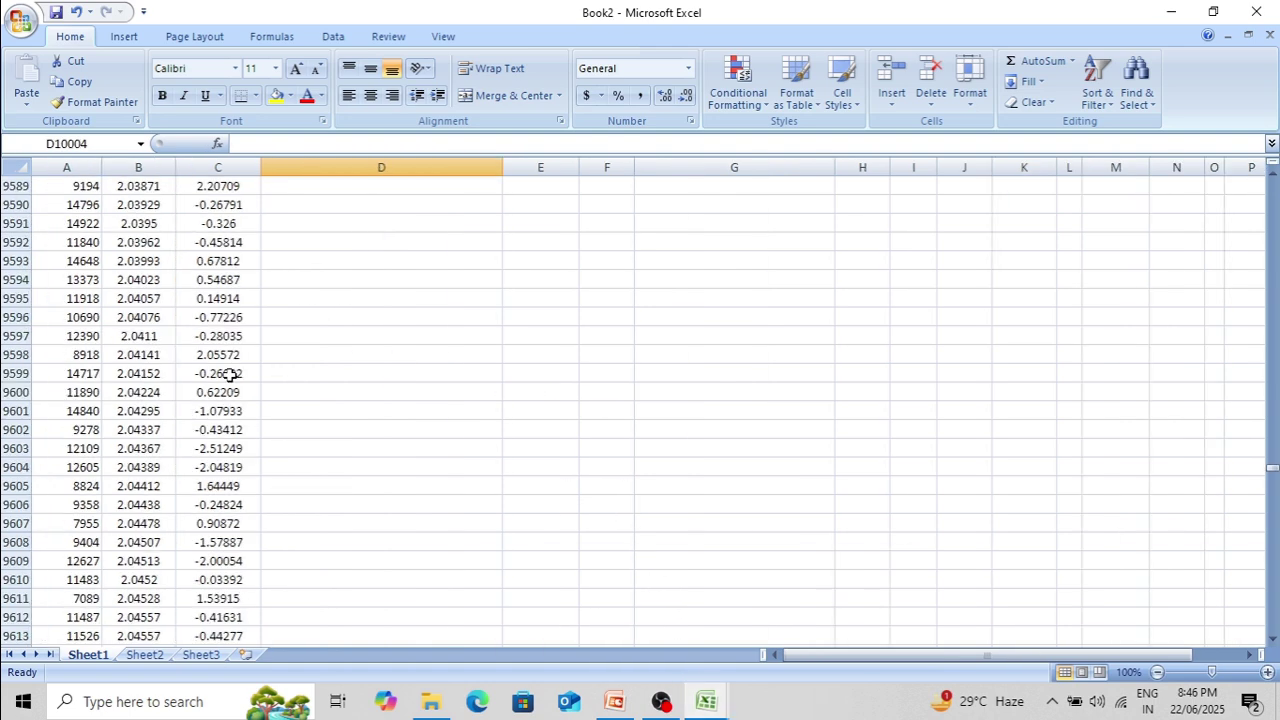
- Colour row 9590 (frame 14796) red
left_click(16, 298)
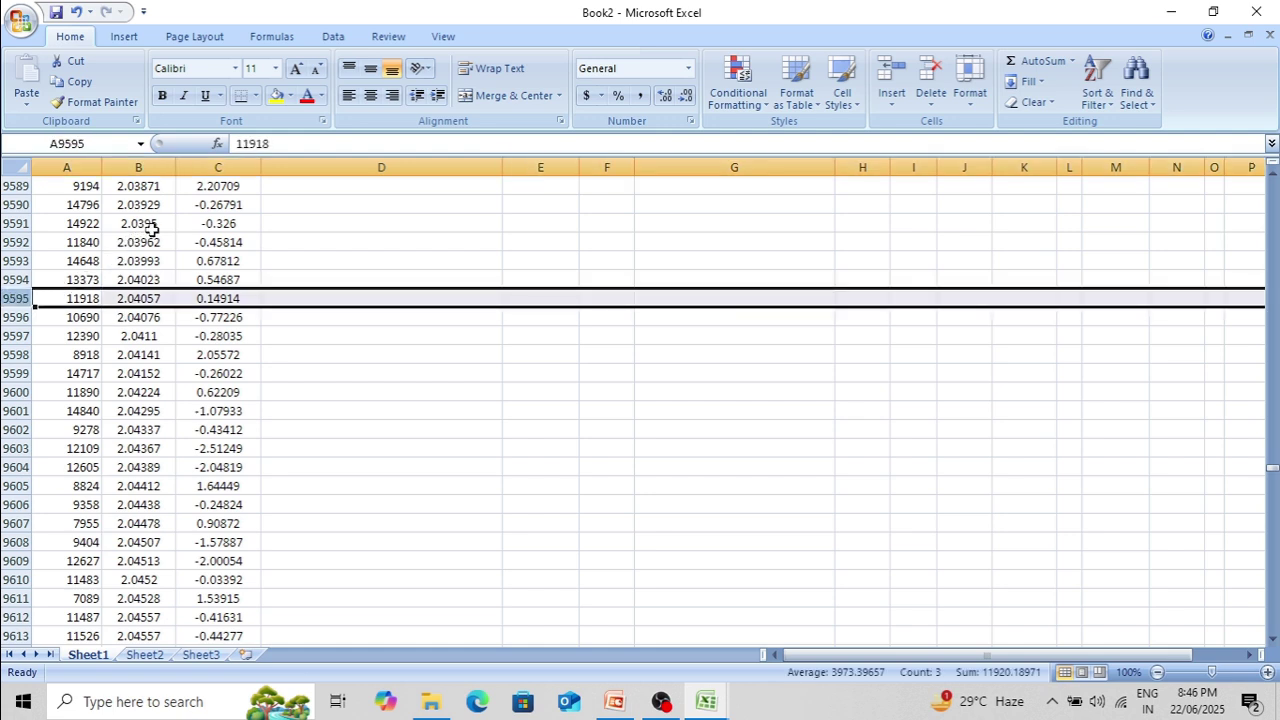
left_click(14, 204)
scroll(310, 408, "up", 4)
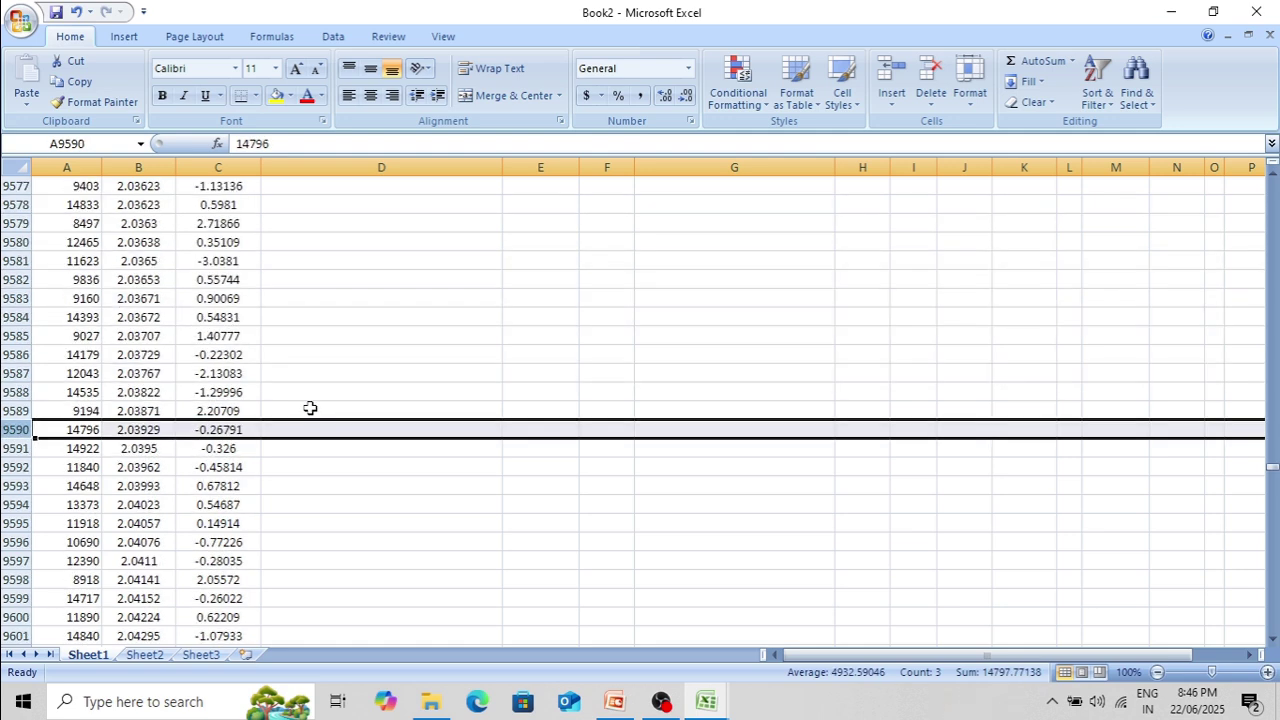
left_click(280, 374)
left_click(76, 434)
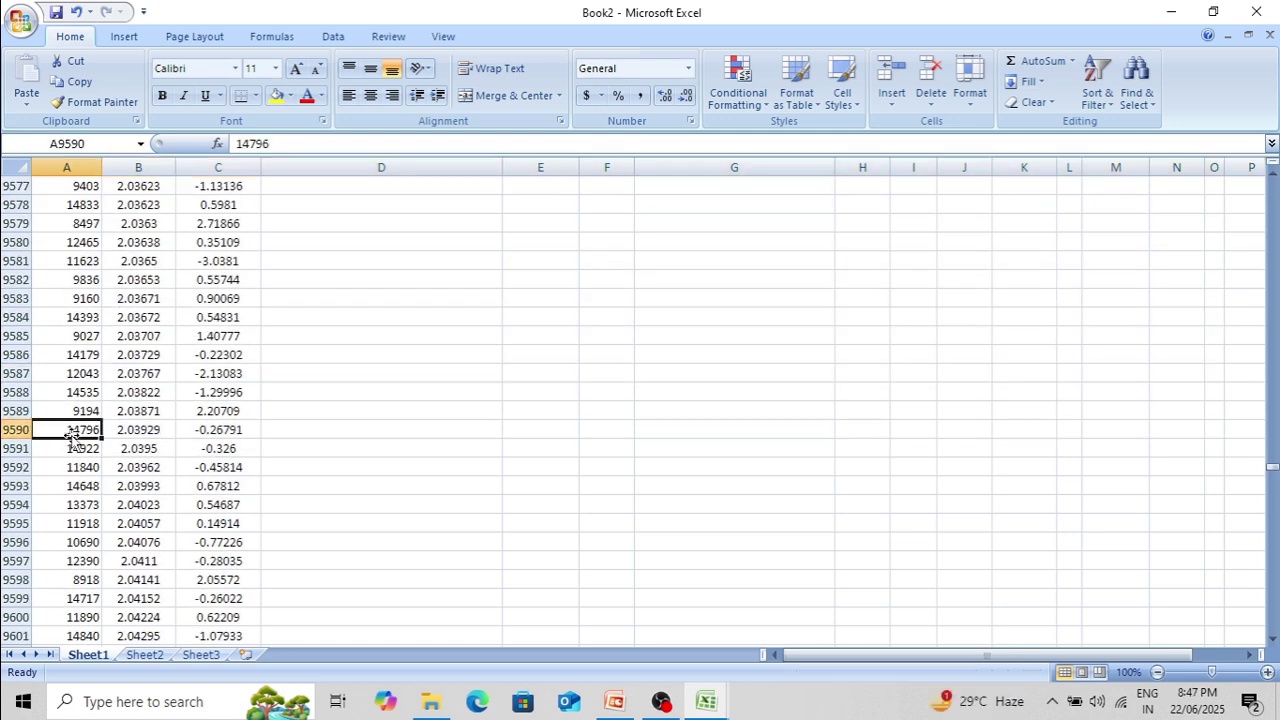
left_click(16, 429)
left_click(306, 97)
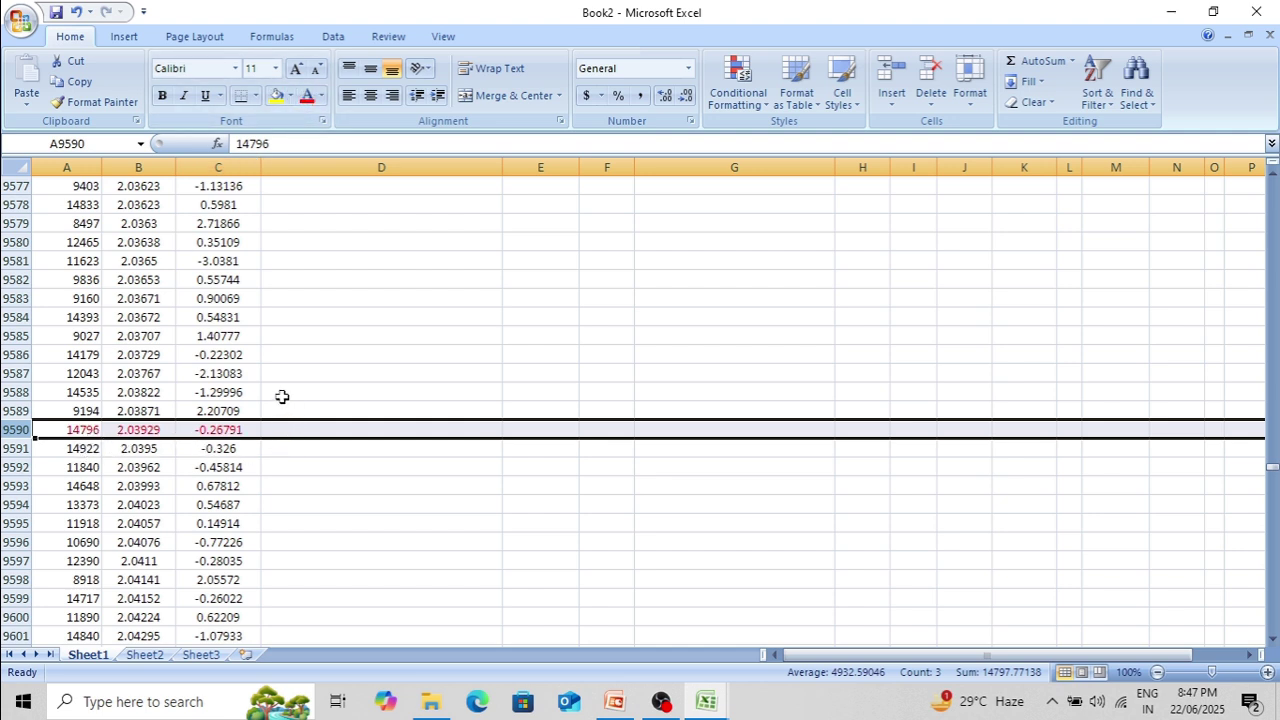
- Colour rows 9586 (frame 14179) and 9592 (frame 11840) red as well
left_click(15, 354)
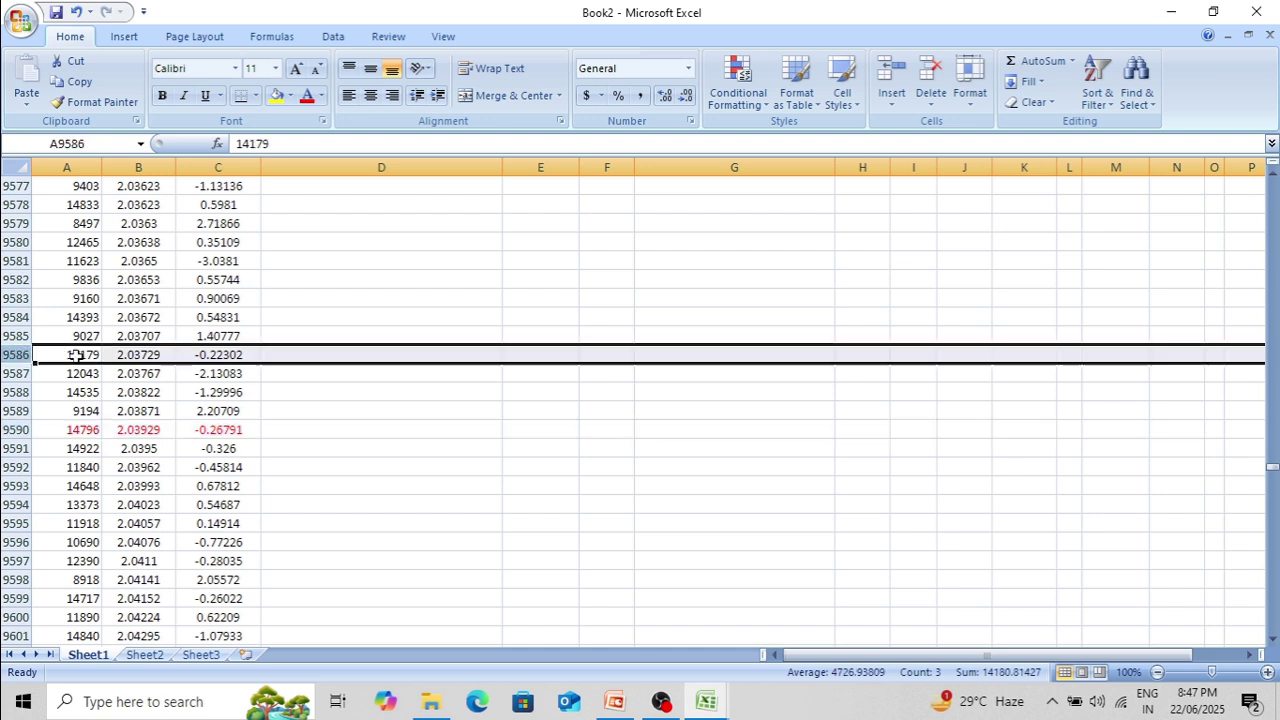
left_click(307, 99)
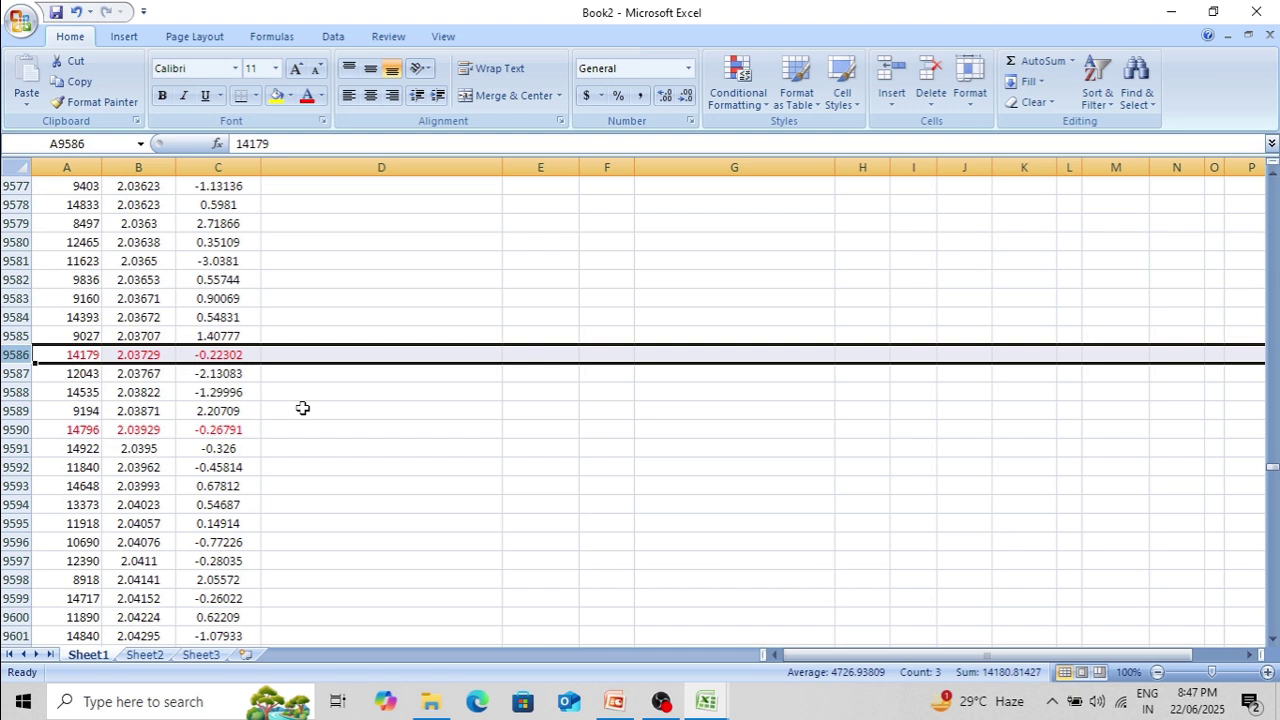
left_click(15, 467)
left_click(307, 99)
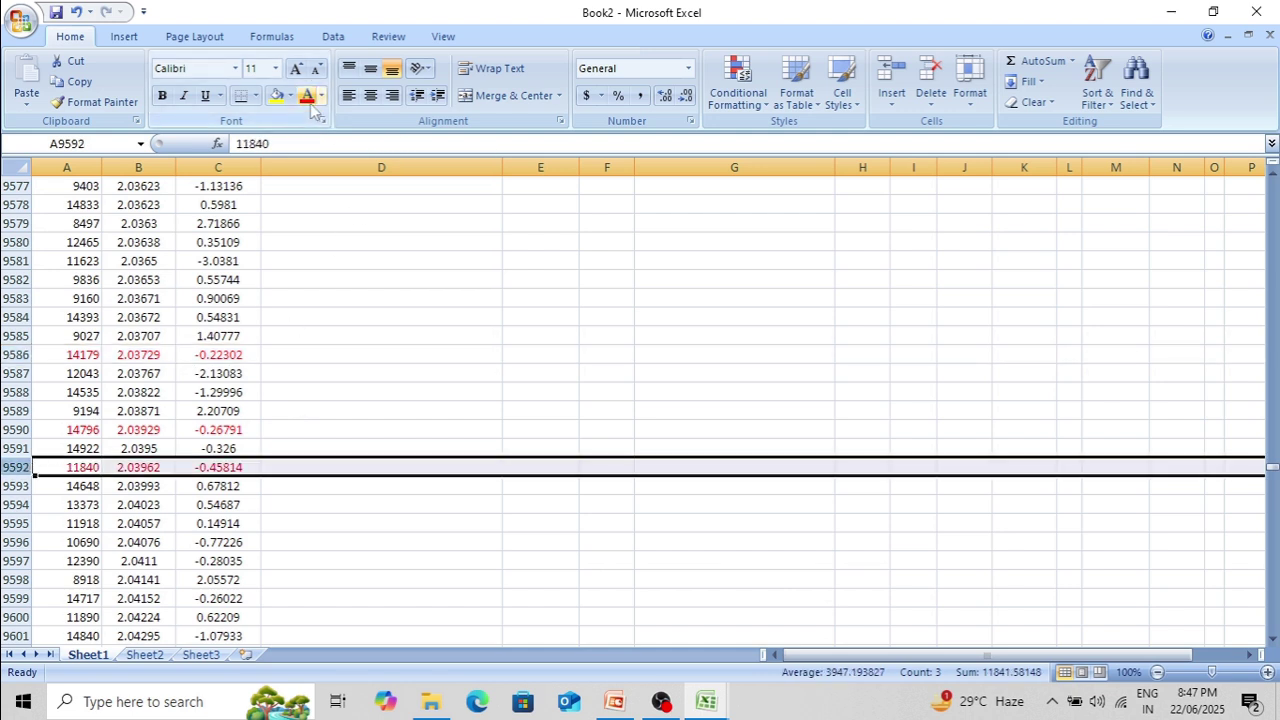
- Verify frame numbers 14179, 14796 and 11840 in column A of the red rows
scroll(312, 404, "up", 1)
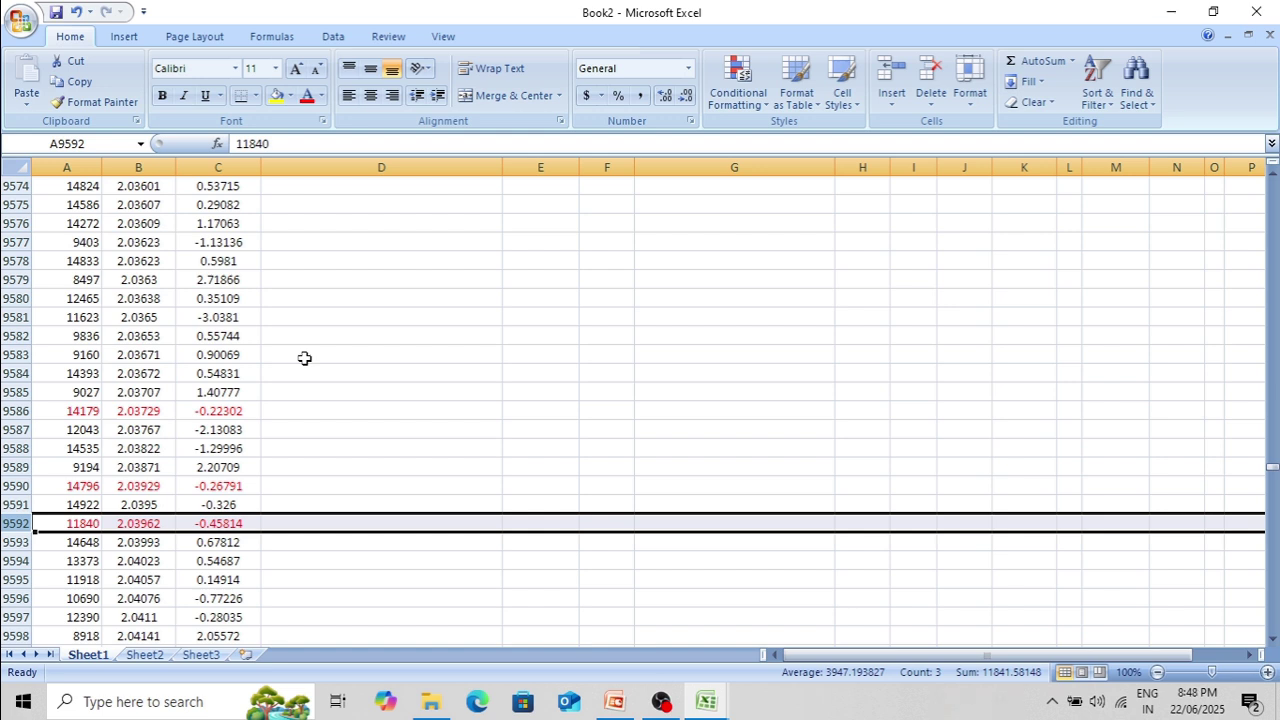
scroll(304, 358, "down", 1)
left_click(275, 410)
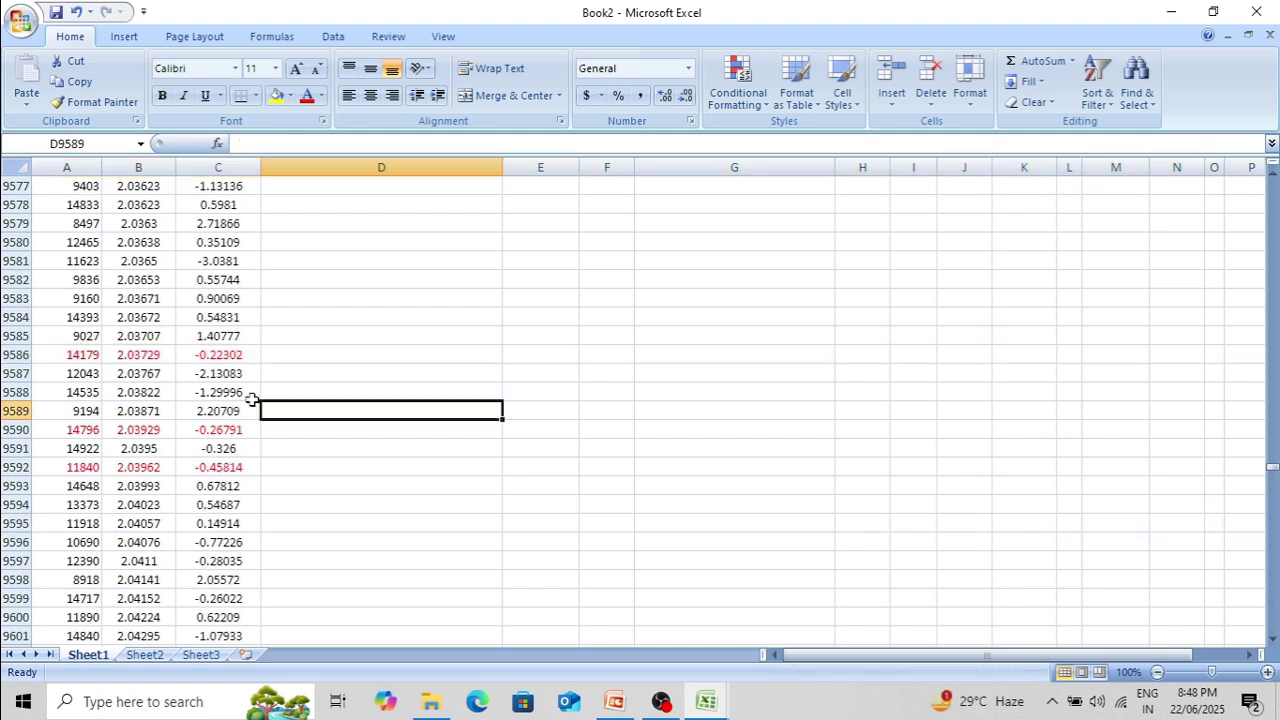
left_click(88, 356)
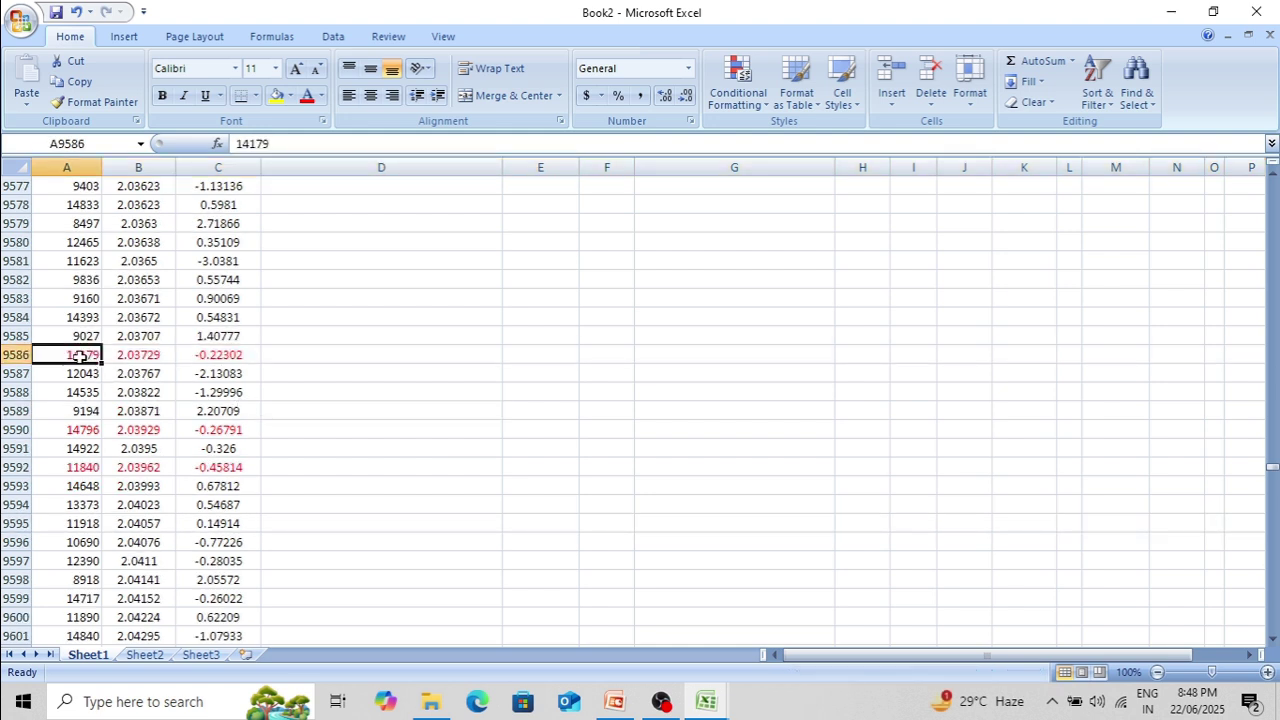
left_click(90, 430)
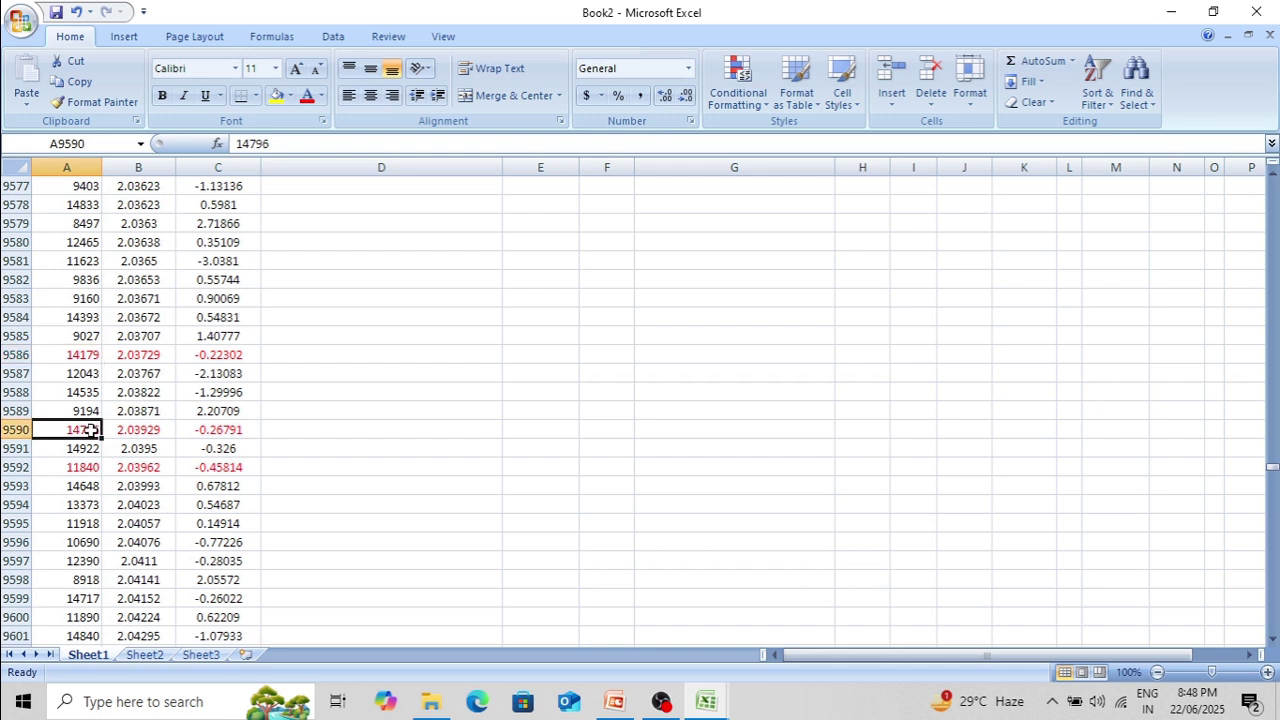
left_click(90, 466)
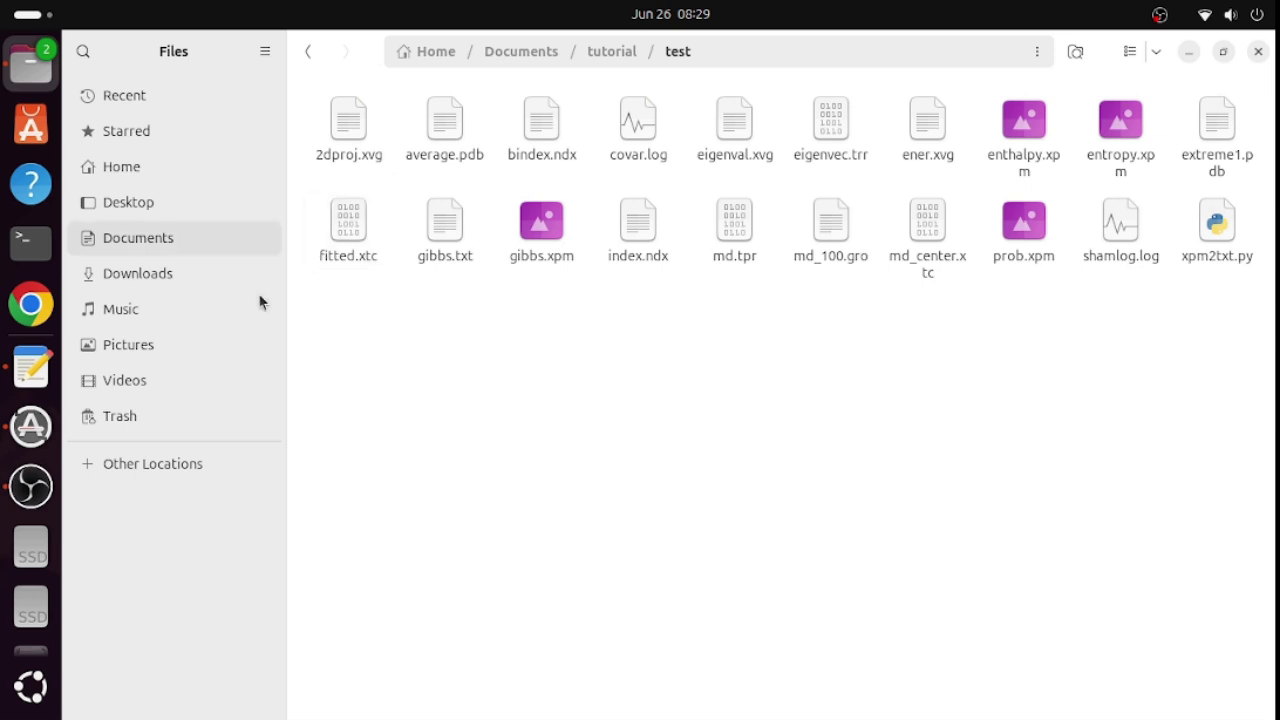
- Open a terminal in the Documents/tutorial/test folder and minimize the Files window
right_click(686, 386)
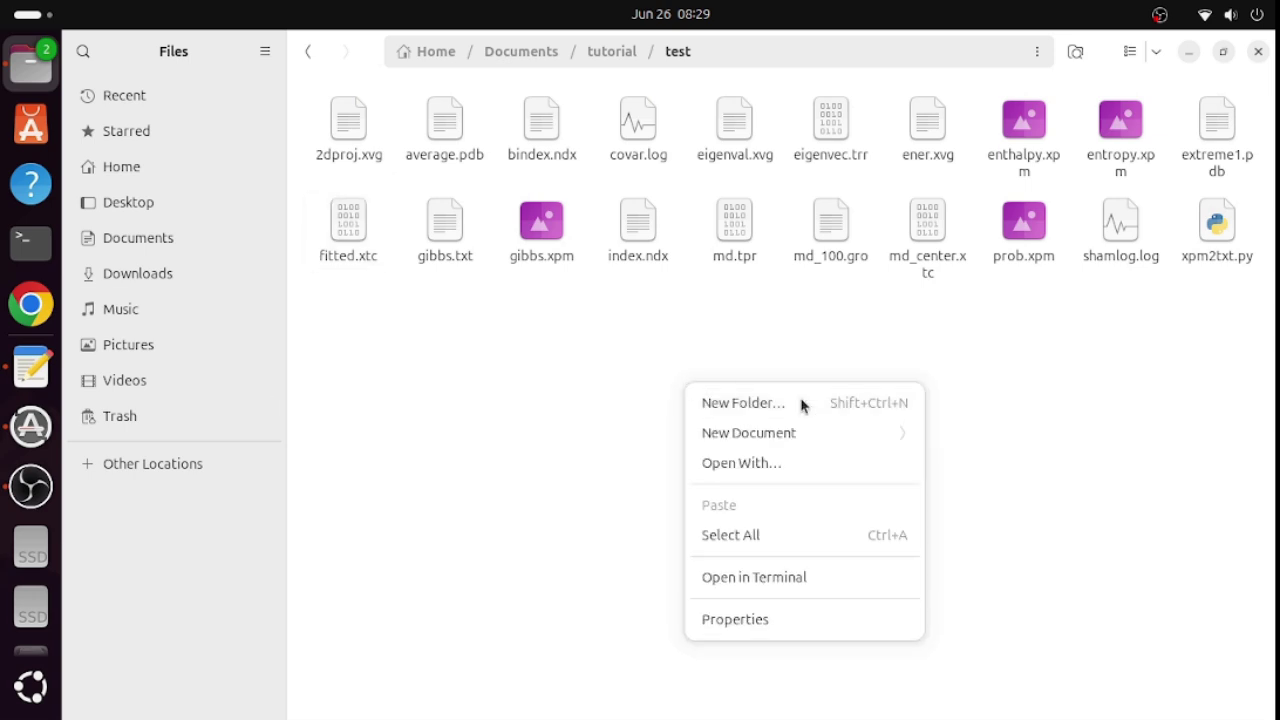
left_click(799, 577)
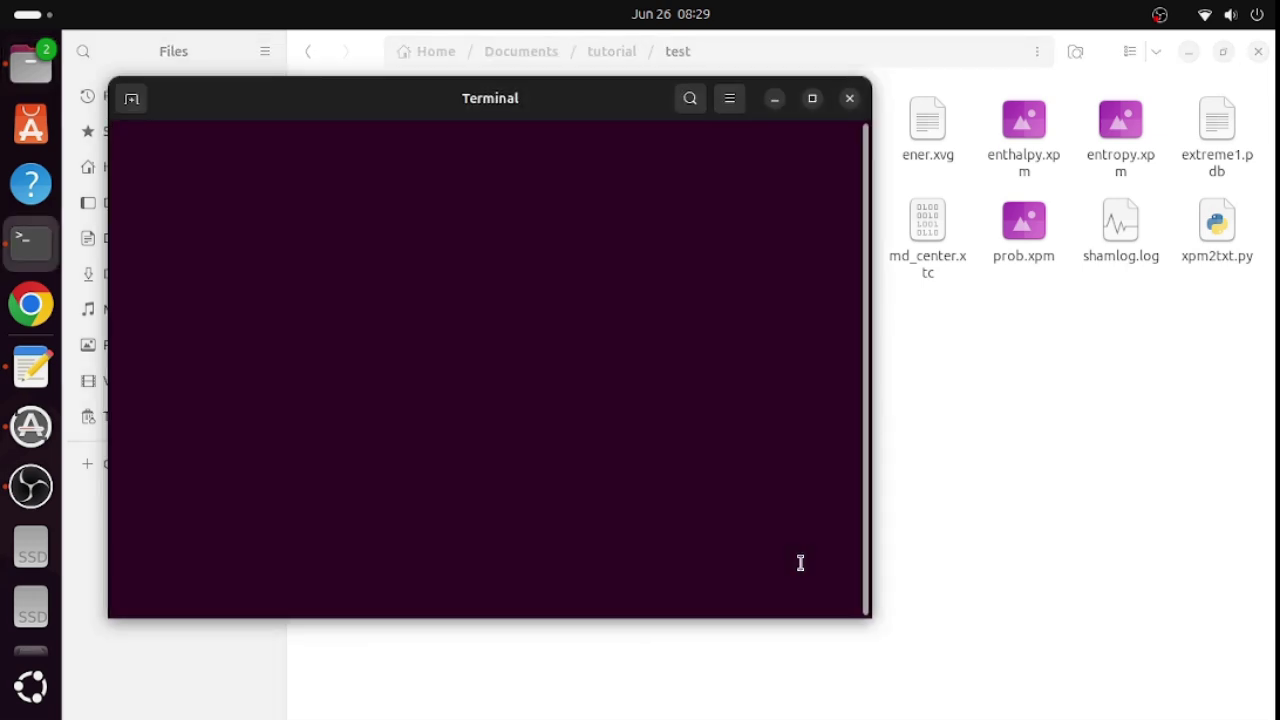
left_click(1189, 53)
left_click(1189, 53)
- Reposition and widen the terminal, then select the line-113 gmx trjconv -dump 14179 command
left_click_drag(606, 104, 638, 298)
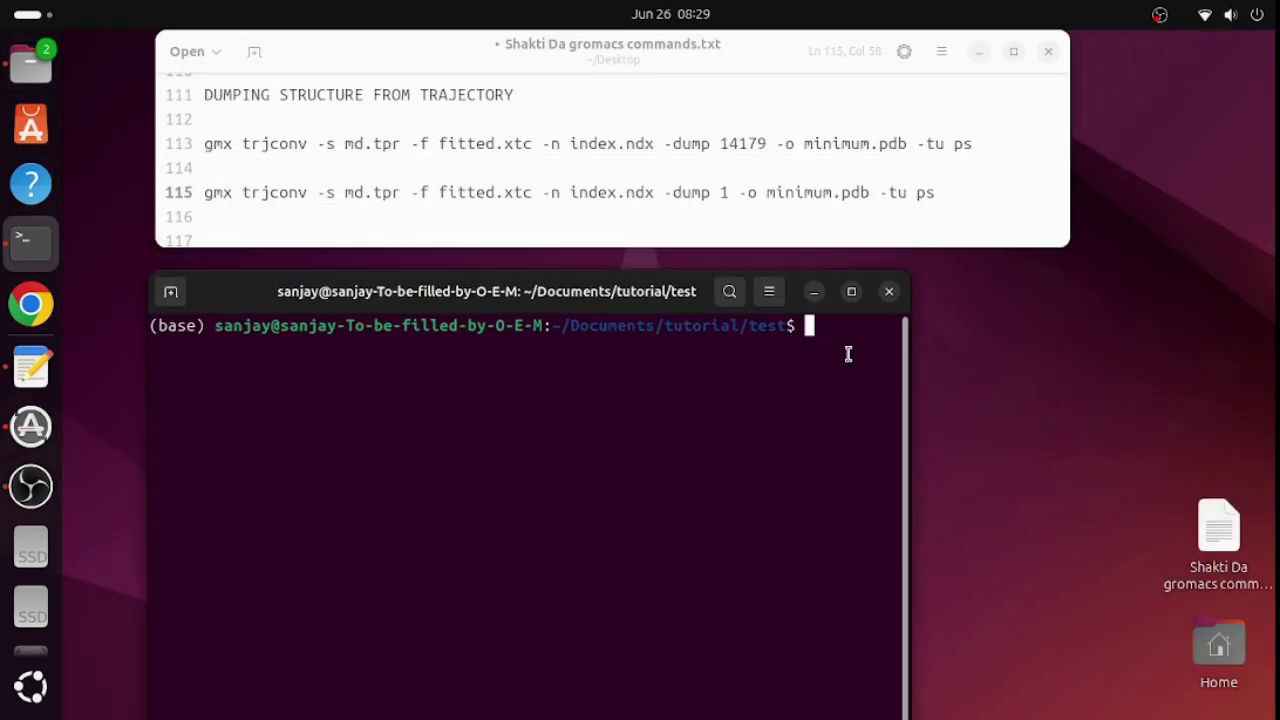
left_click_drag(916, 371, 1130, 368)
left_click_drag(202, 145, 766, 146)
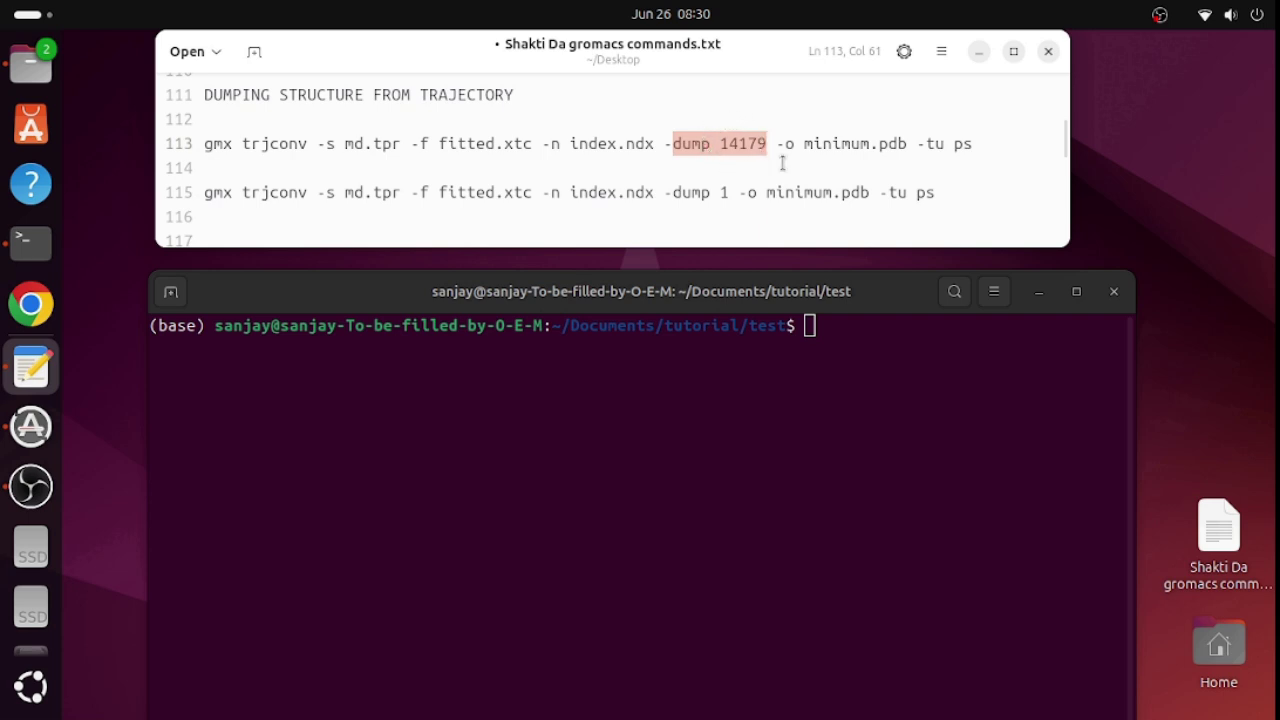
left_click_drag(805, 144, 907, 144)
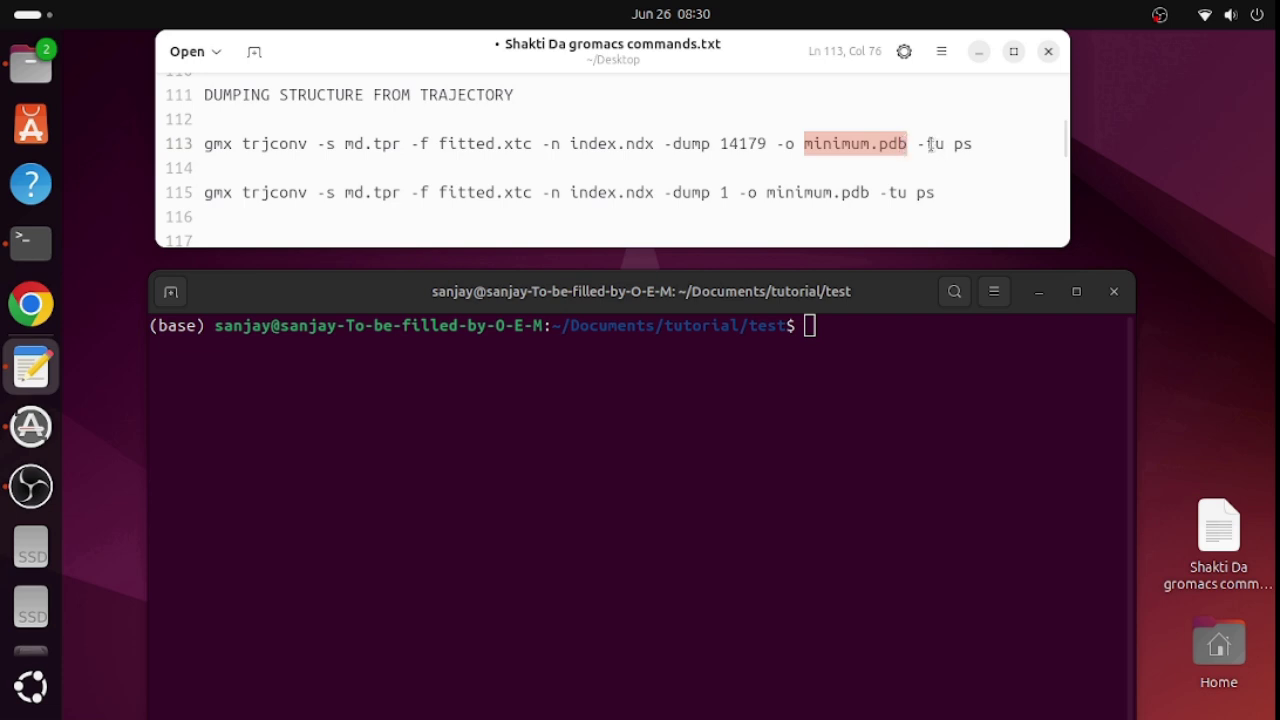
left_click_drag(930, 144, 972, 144)
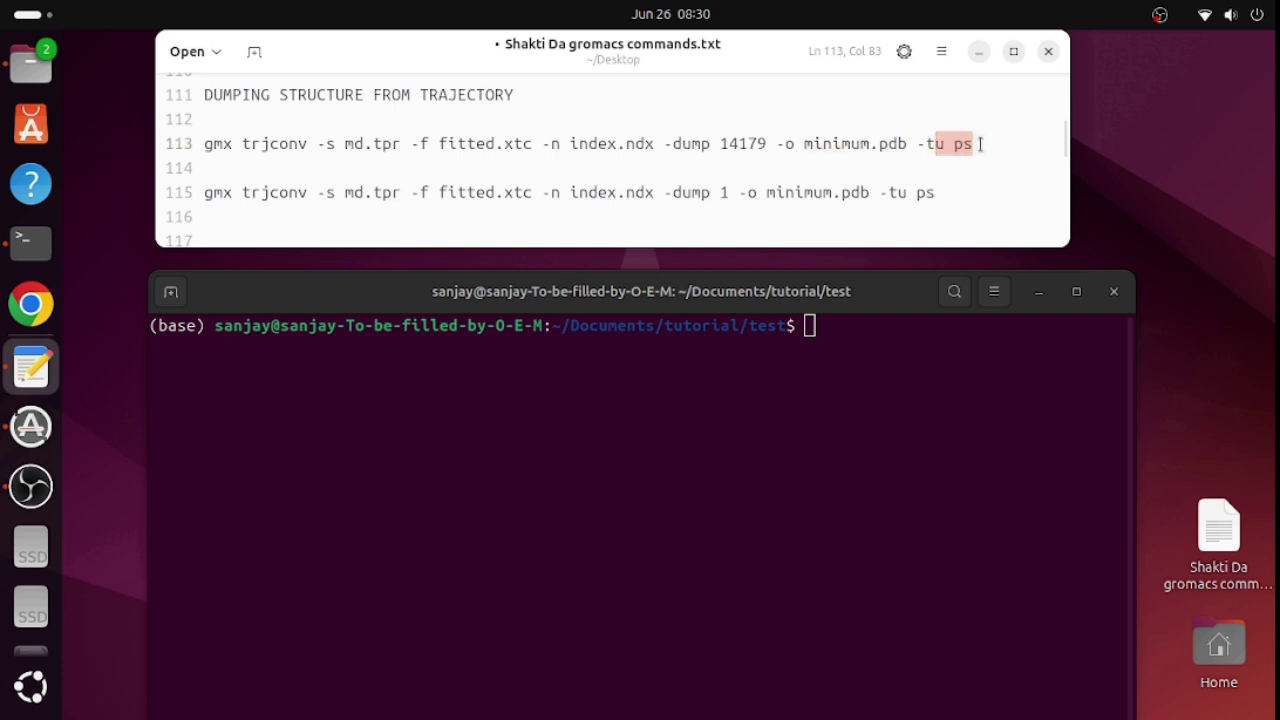
left_click(962, 147)
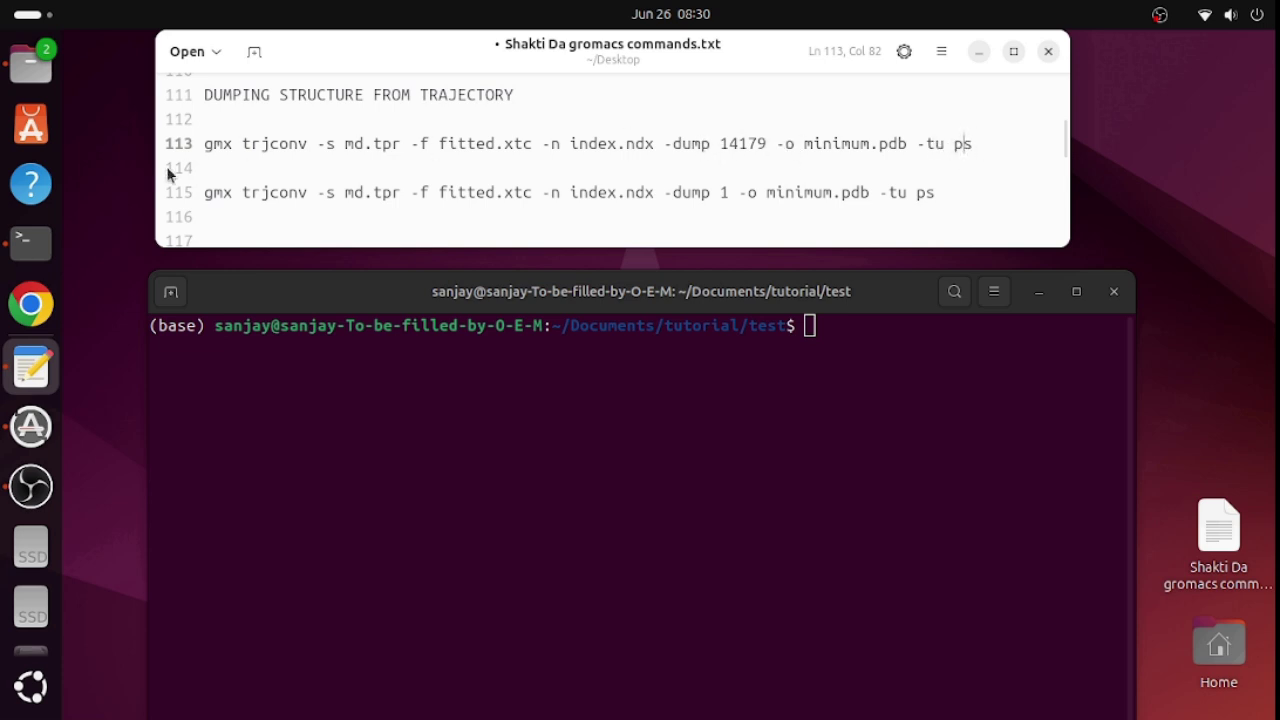
left_click_drag(204, 146, 968, 147)
key("super+c")
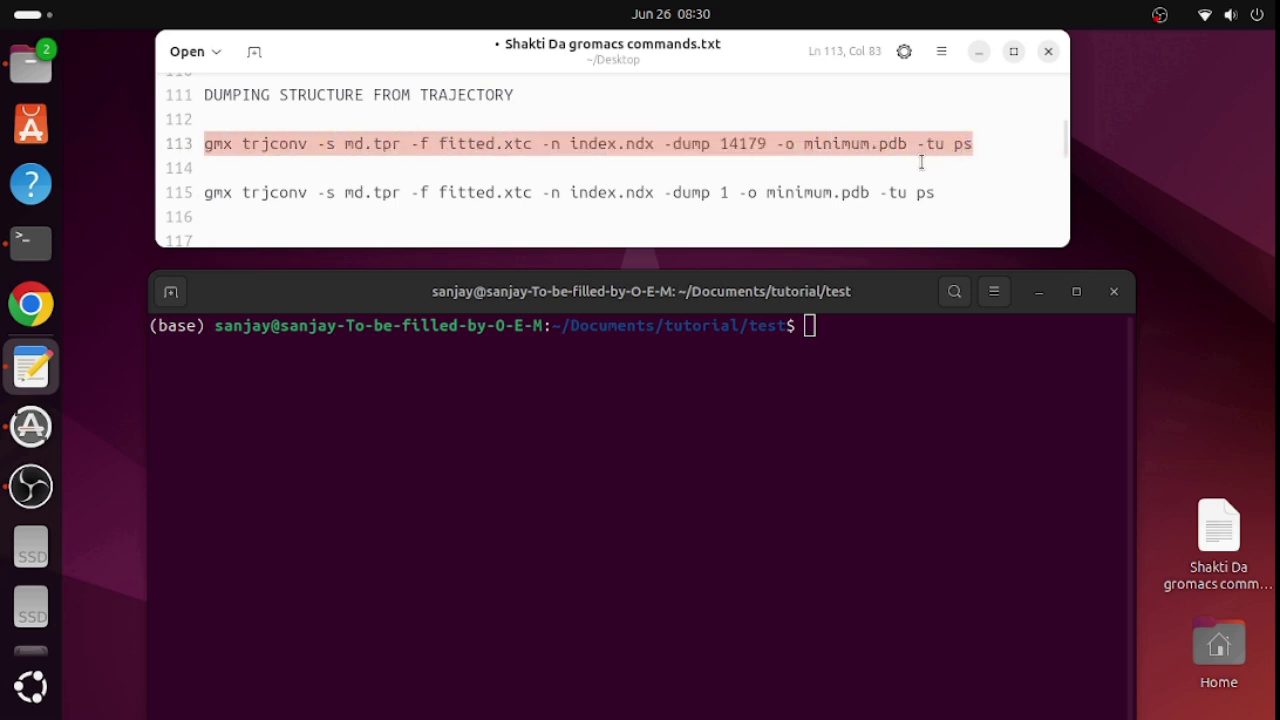
- Run the pasted command in the terminal, choosing group 1 (Protein) to write minimum.pdb
left_click(808, 325)
middle_click(808, 325)
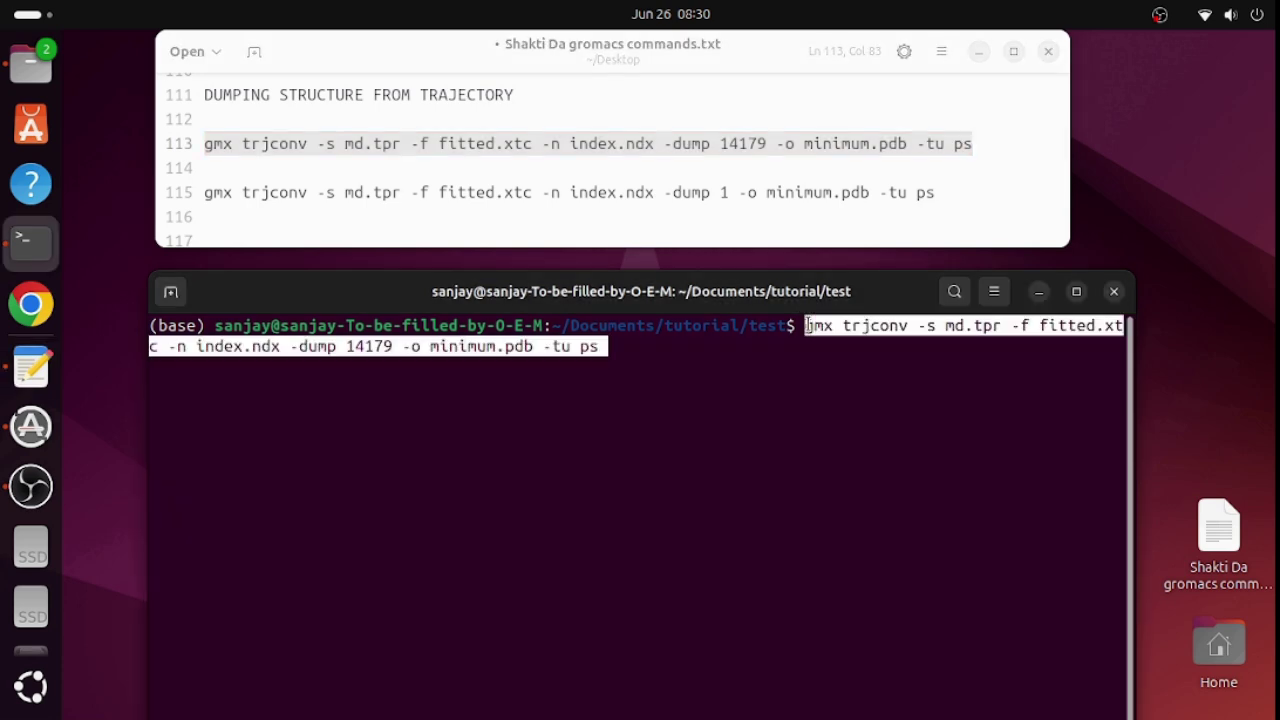
key("Return")
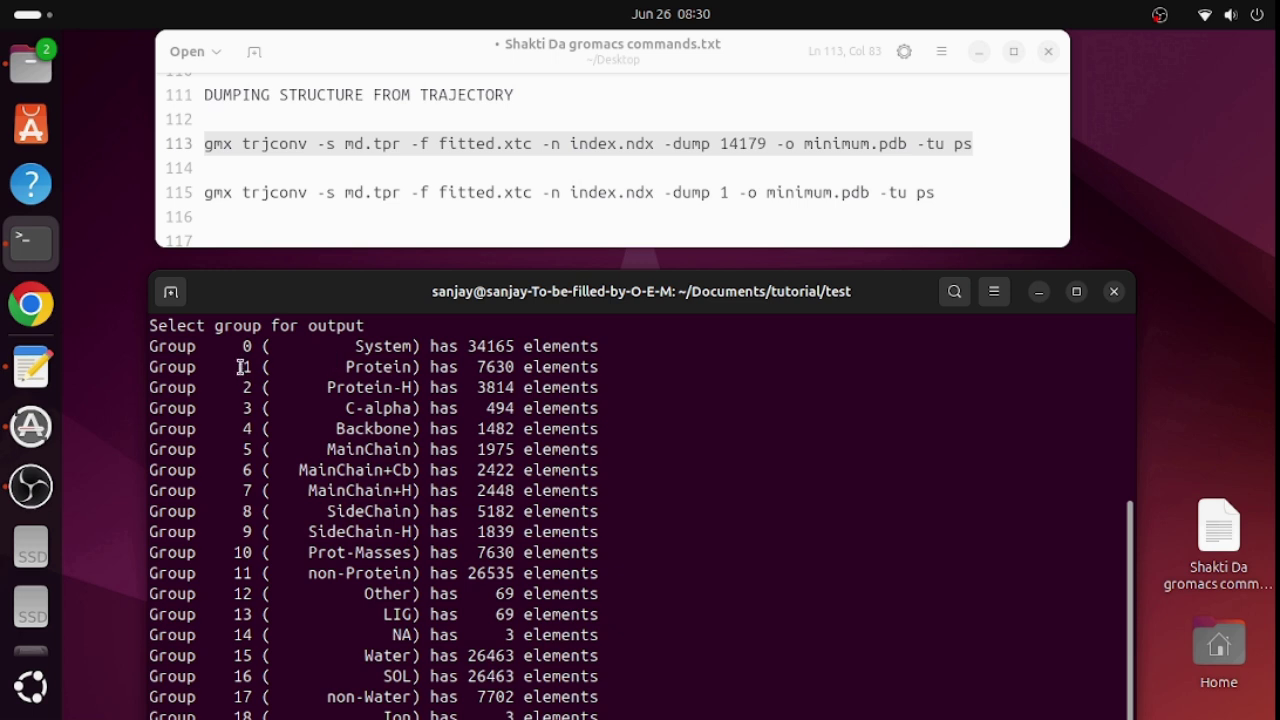
left_click_drag(243, 367, 600, 367)
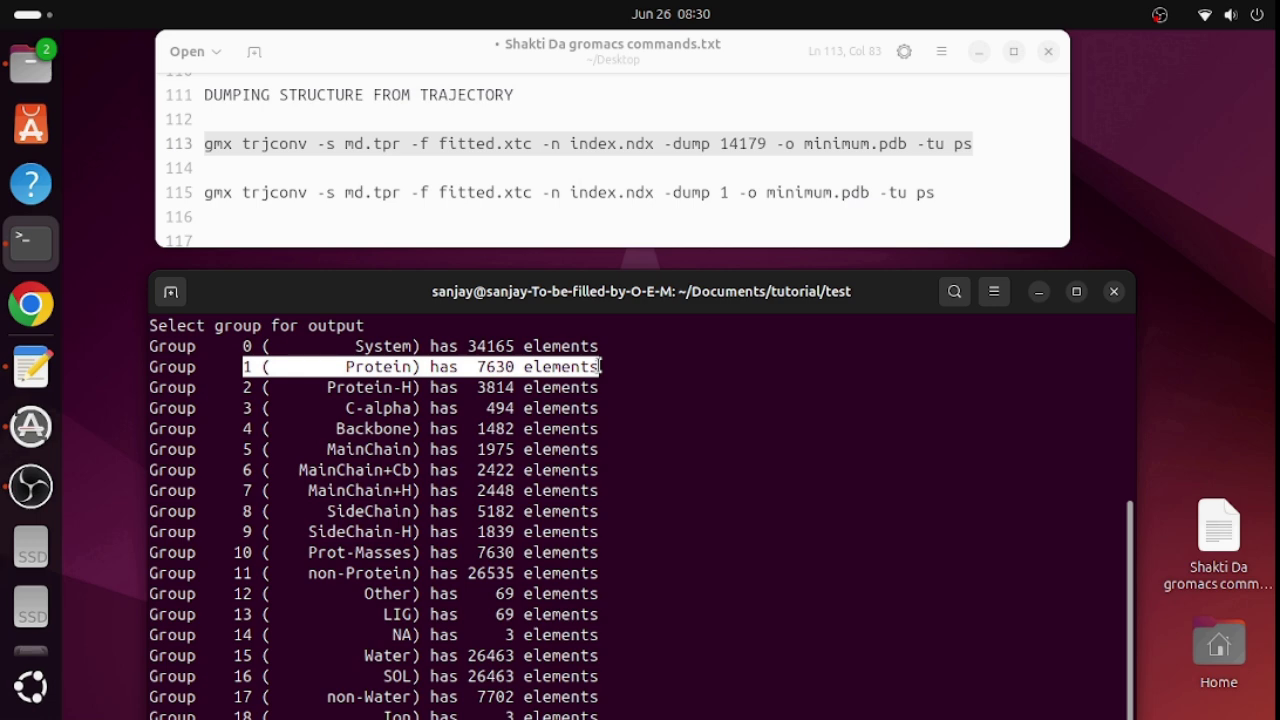
left_click(1076, 291)
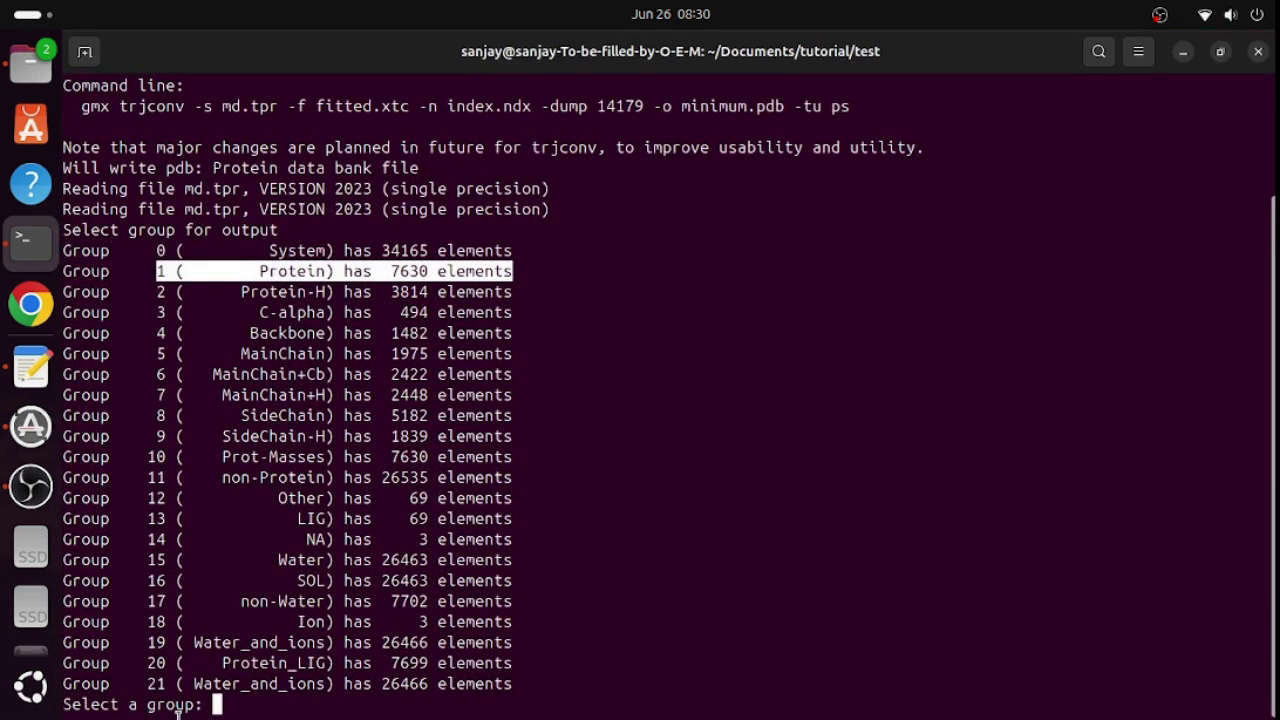
type("1")
key("Return")
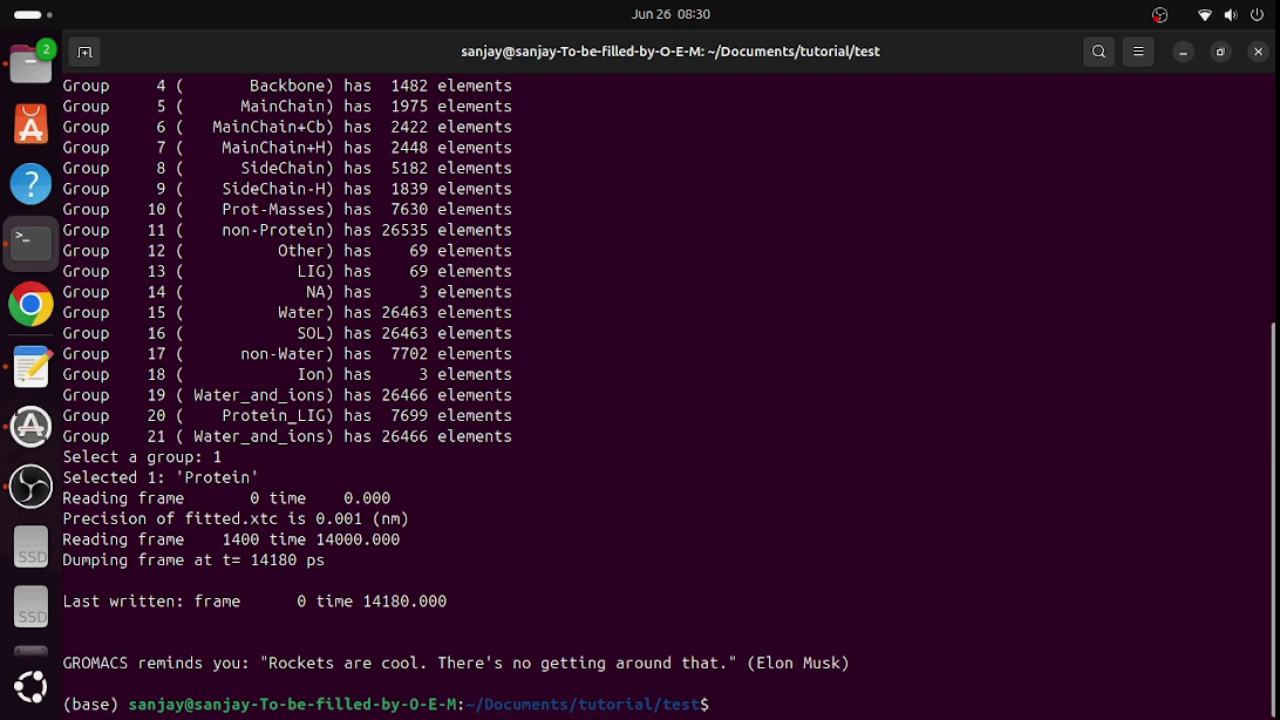
key("alt+Tab")
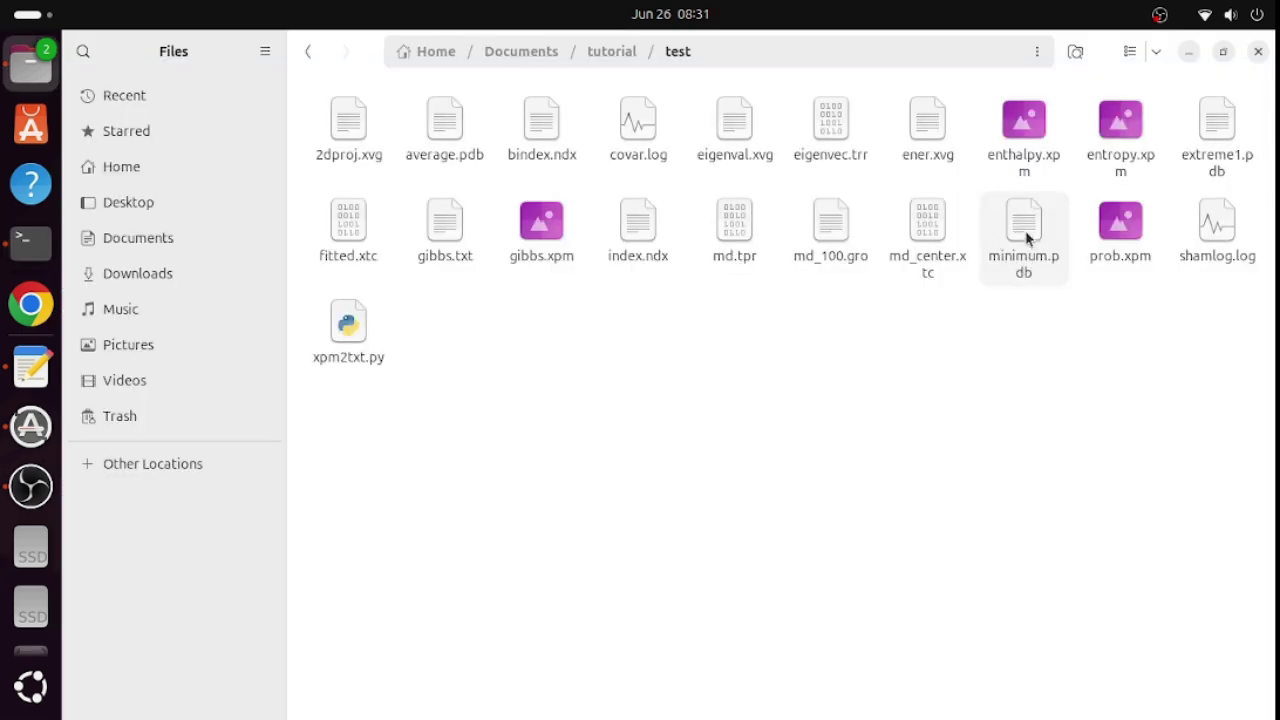
- Open a new terminal in the folder and select the line-115 first-frame -dump command
left_click(1025, 230)
key("ctrl+alt+t")
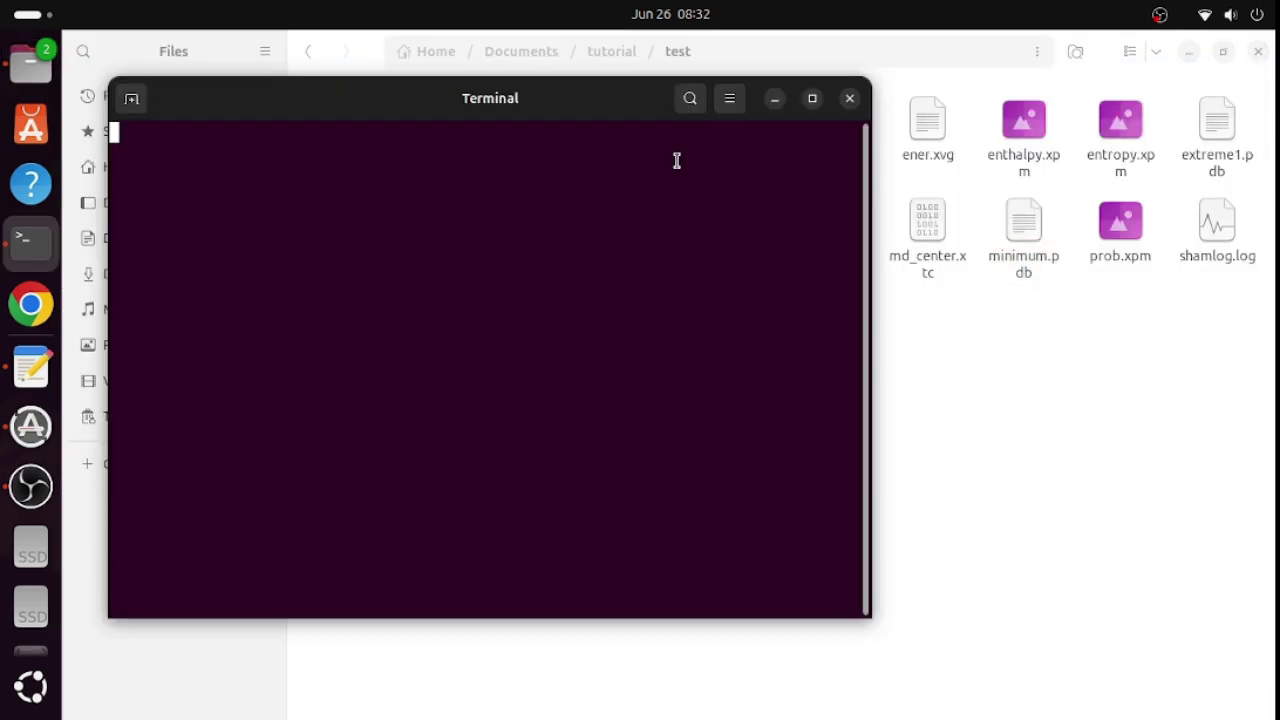
left_click_drag(589, 100, 794, 415)
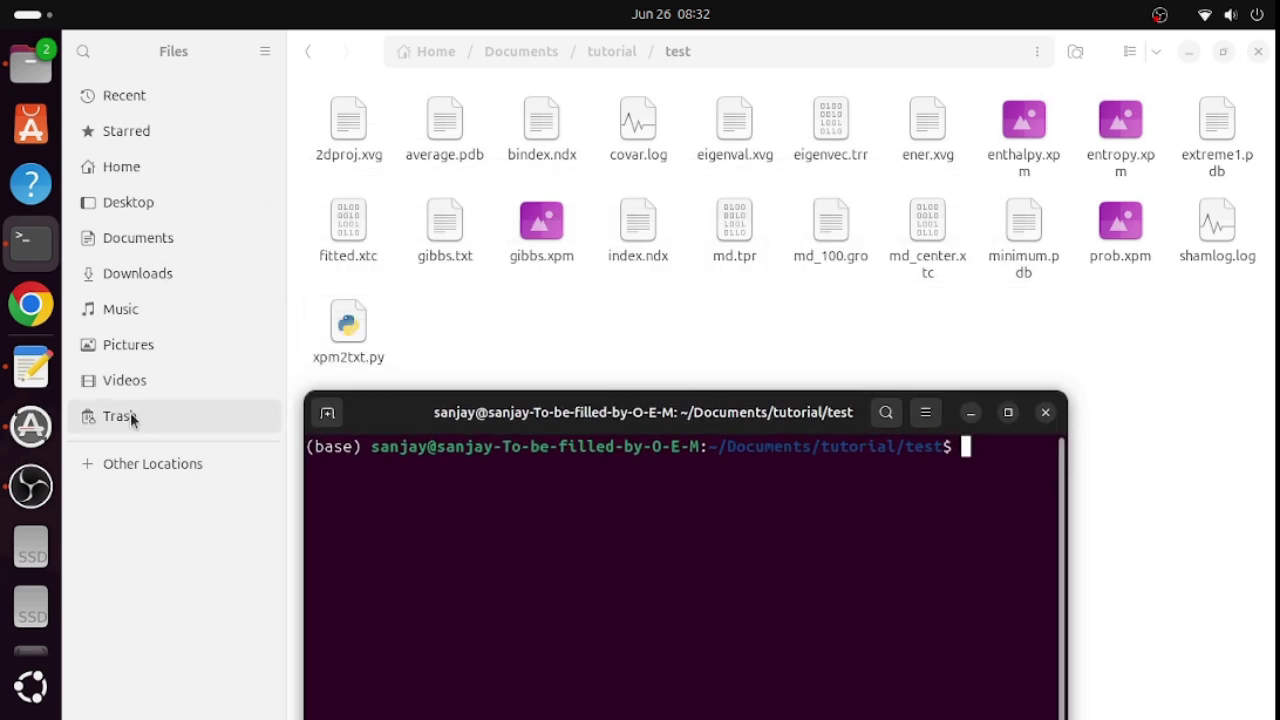
left_click(31, 367)
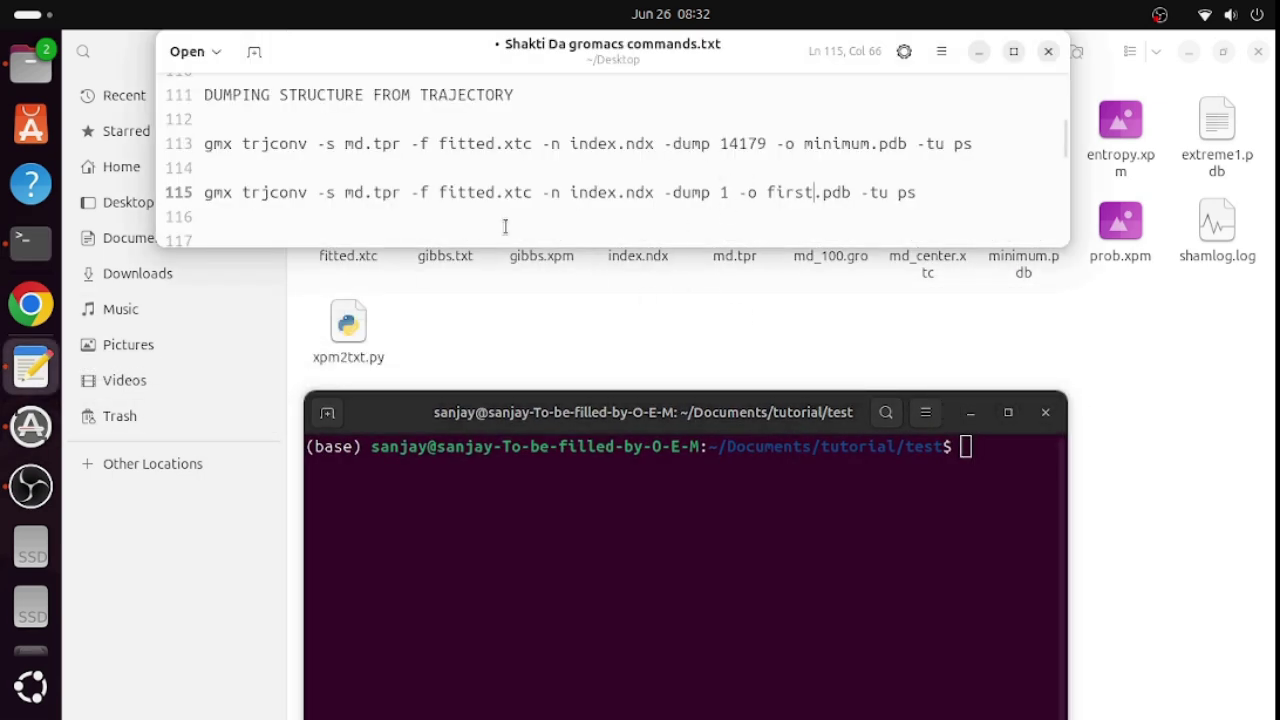
left_click_drag(662, 192, 736, 194)
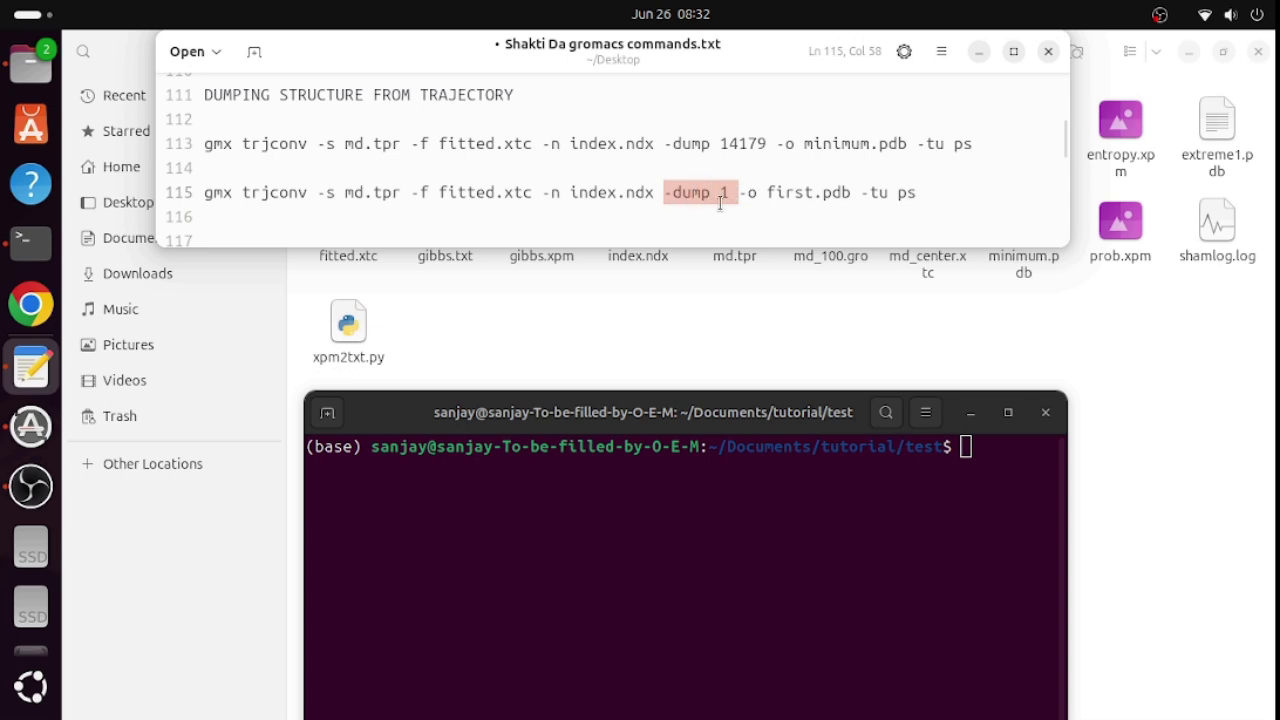
left_click_drag(766, 193, 206, 193)
key("ctrl+c")
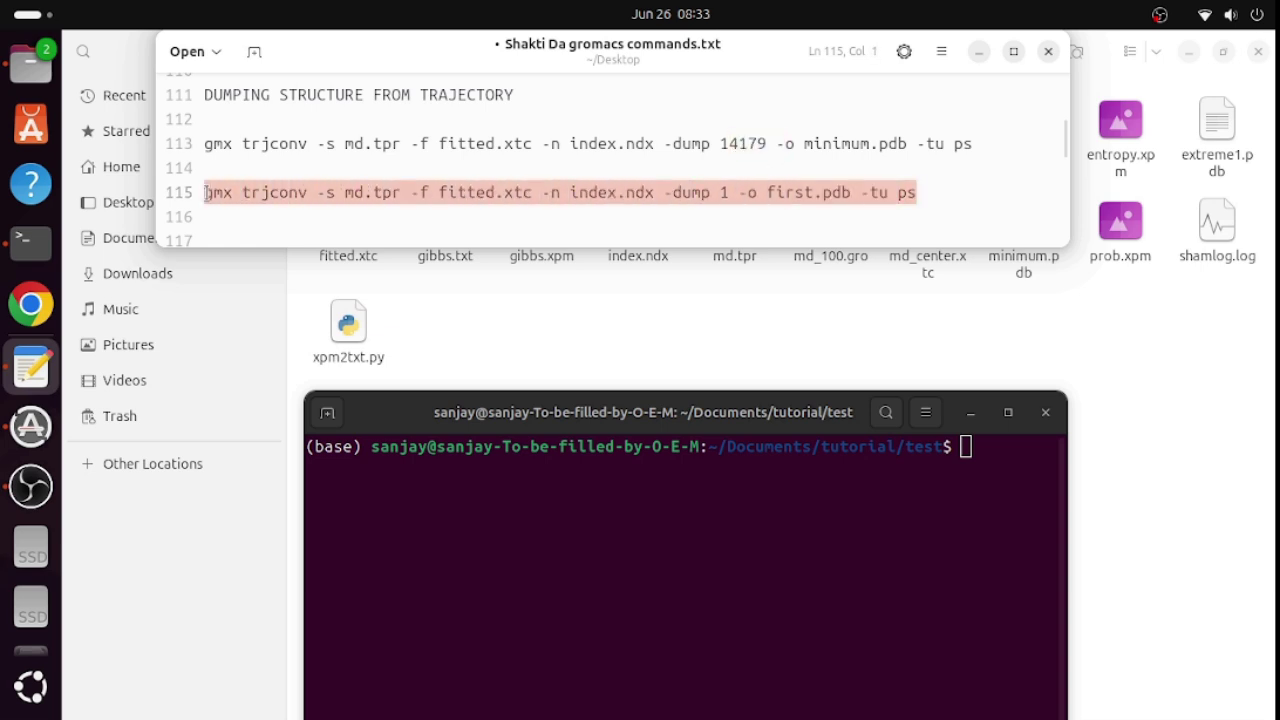
- Run the command with group 1 (Protein) to write first.pdb, then close the terminal
left_click(980, 455)
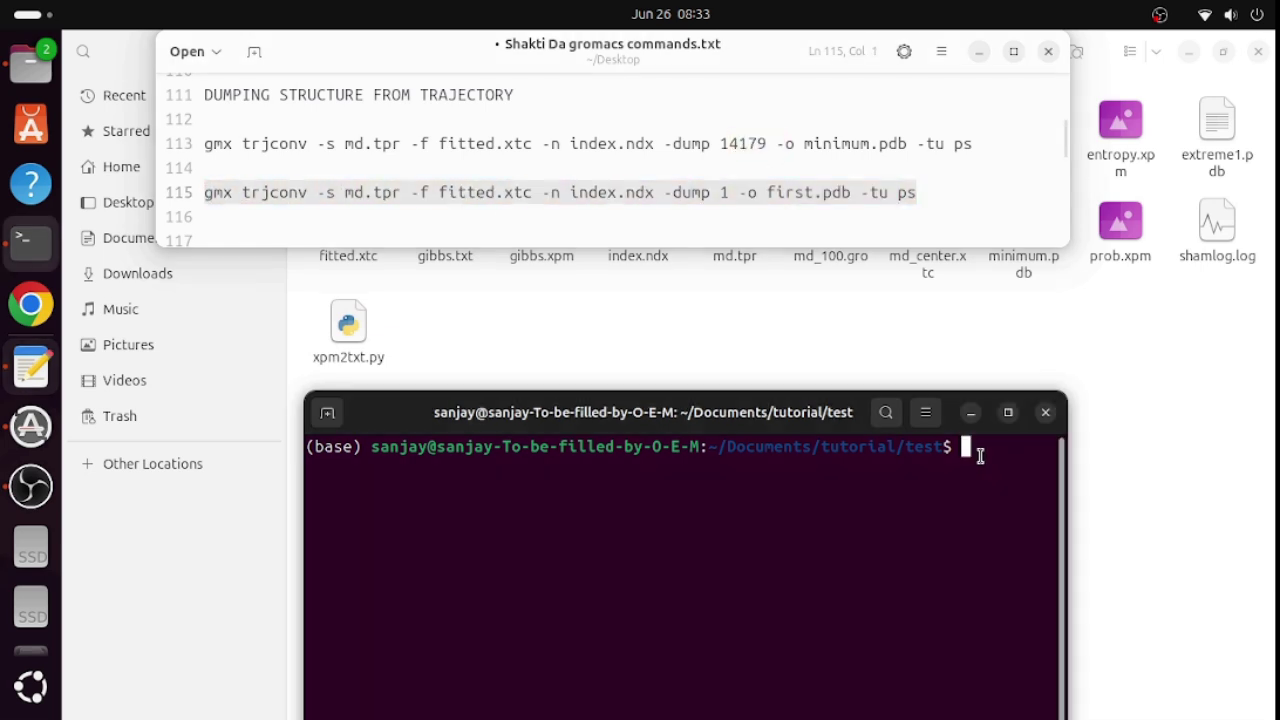
key("ctrl+shift+v")
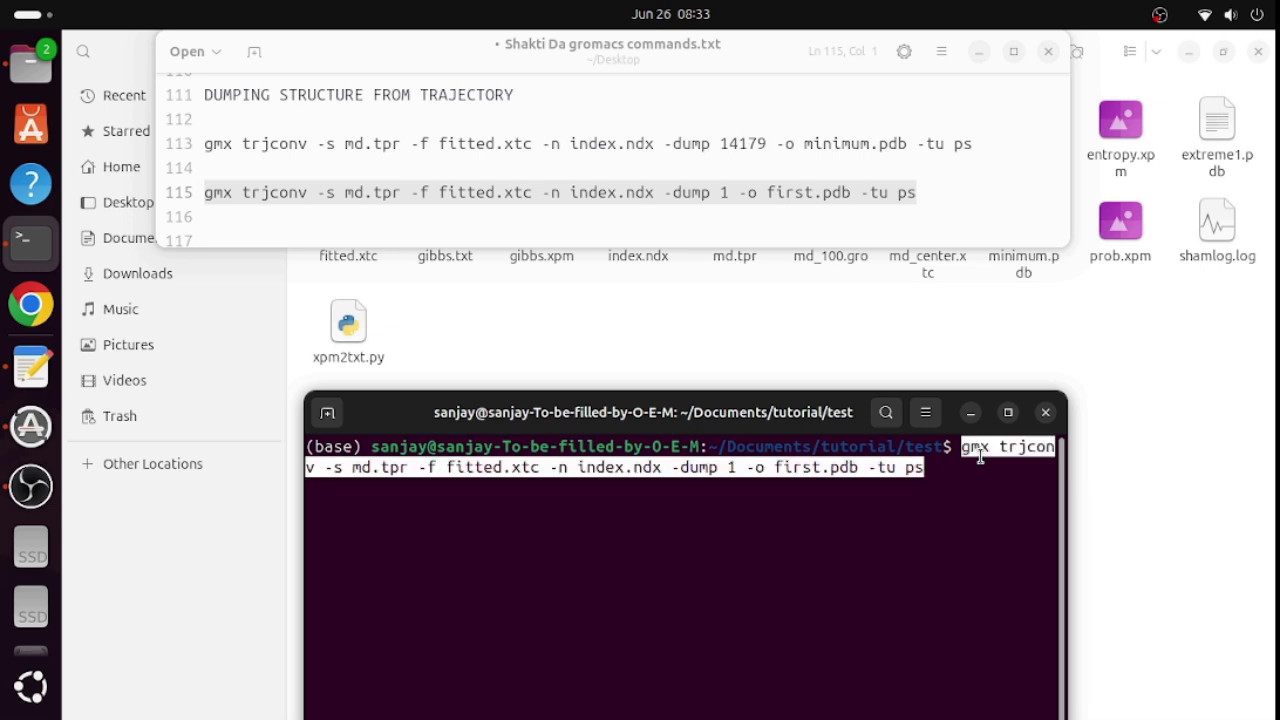
key("Return")
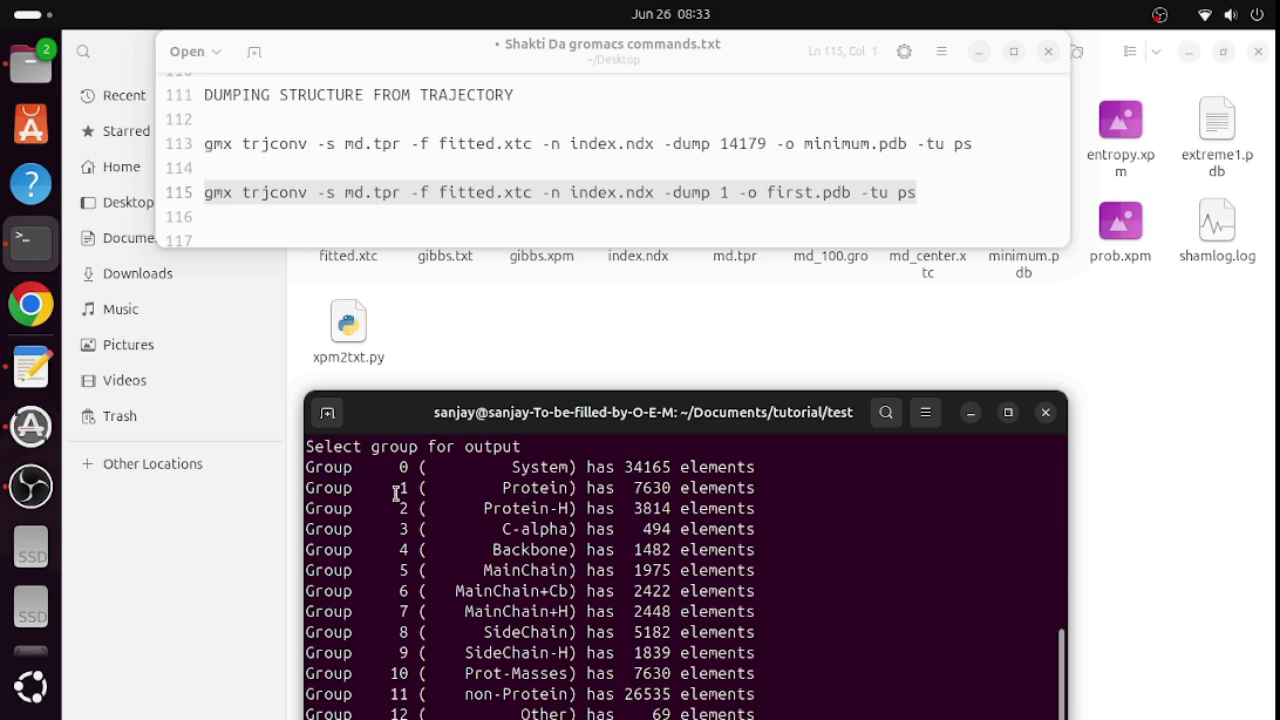
left_click_drag(396, 493, 540, 491)
left_click_drag(777, 424, 741, 88)
type("1")
key("Return")
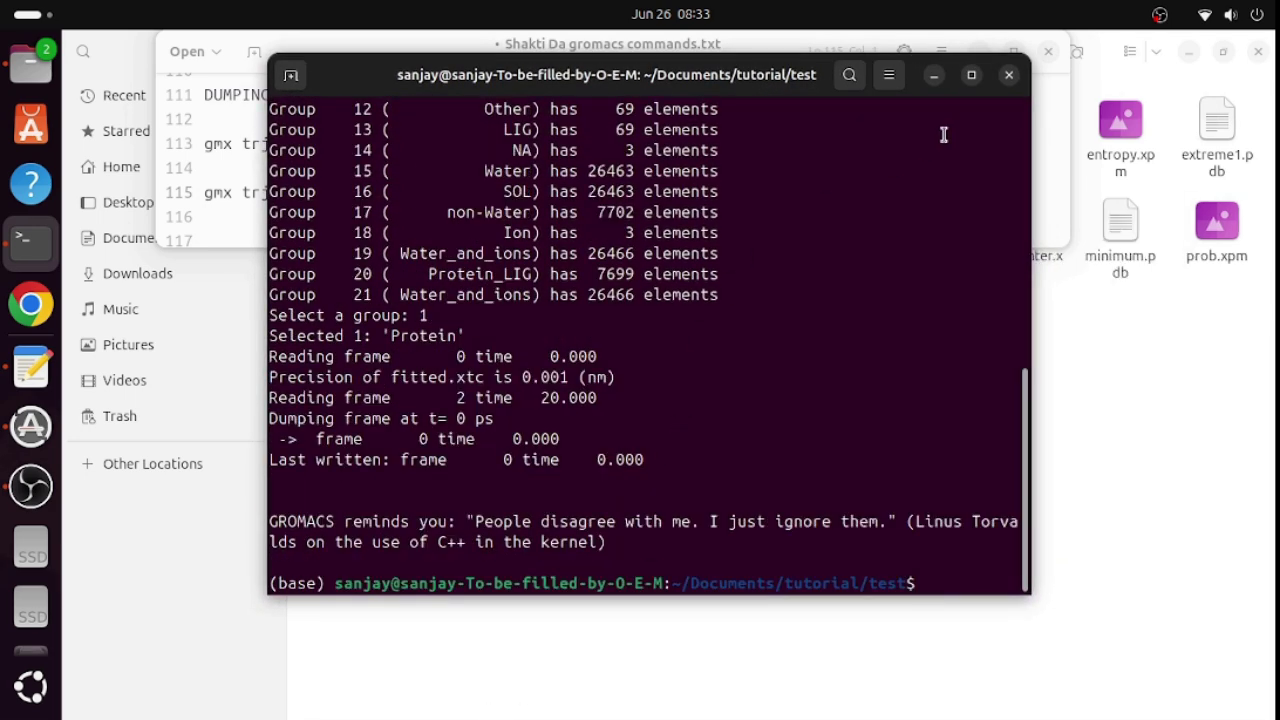
left_click(1008, 77)
left_click(360, 252)
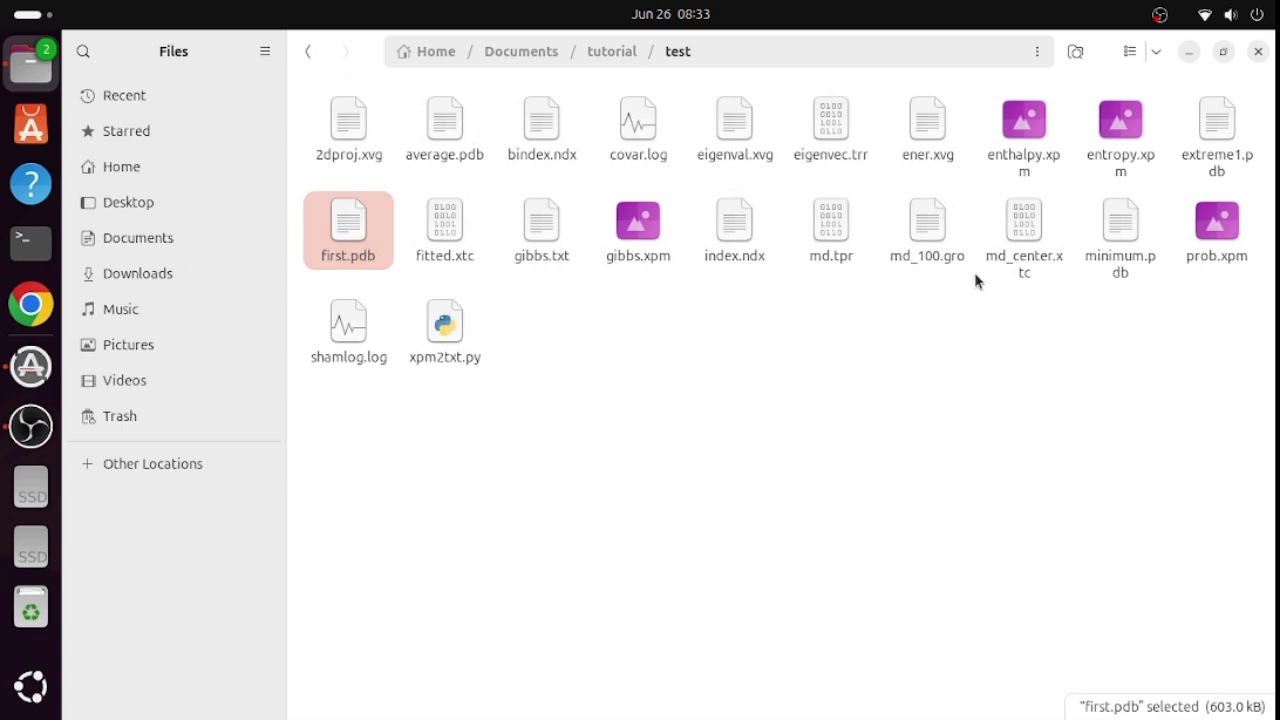
- Open minimum.pdb from the TEST folder with UCSF Chimera
left_click(1112, 240)
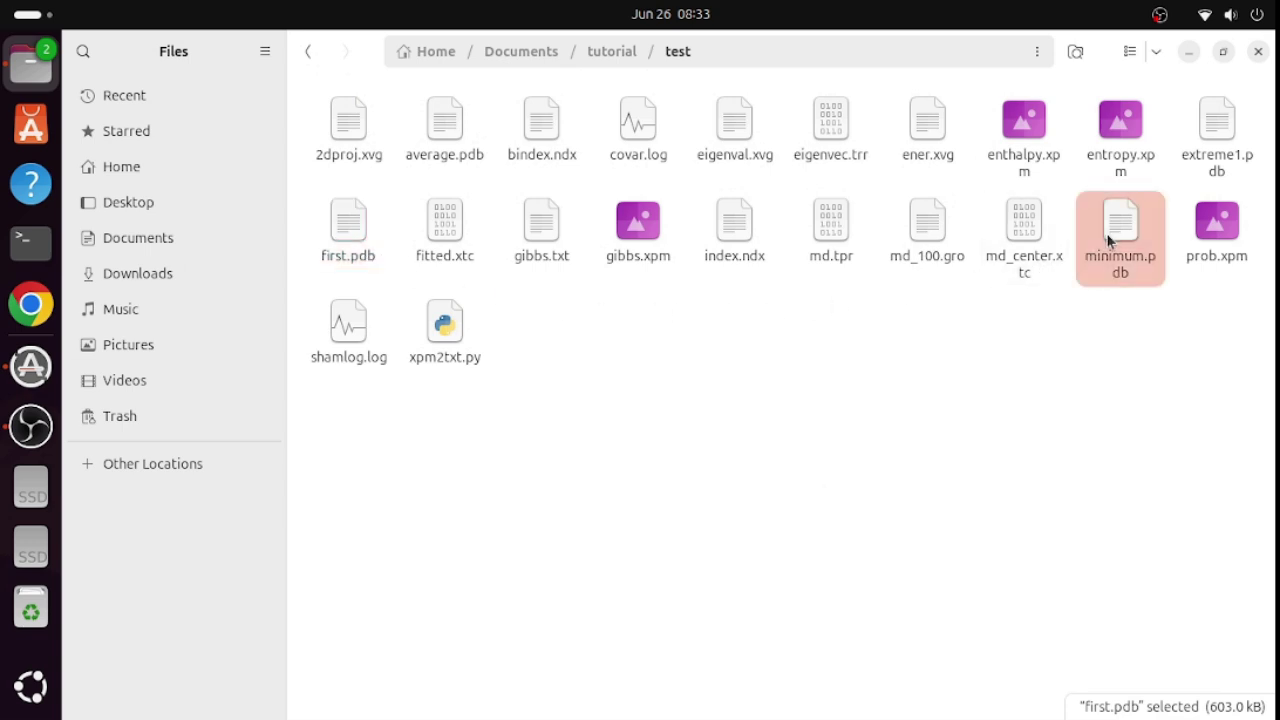
left_click(330, 228)
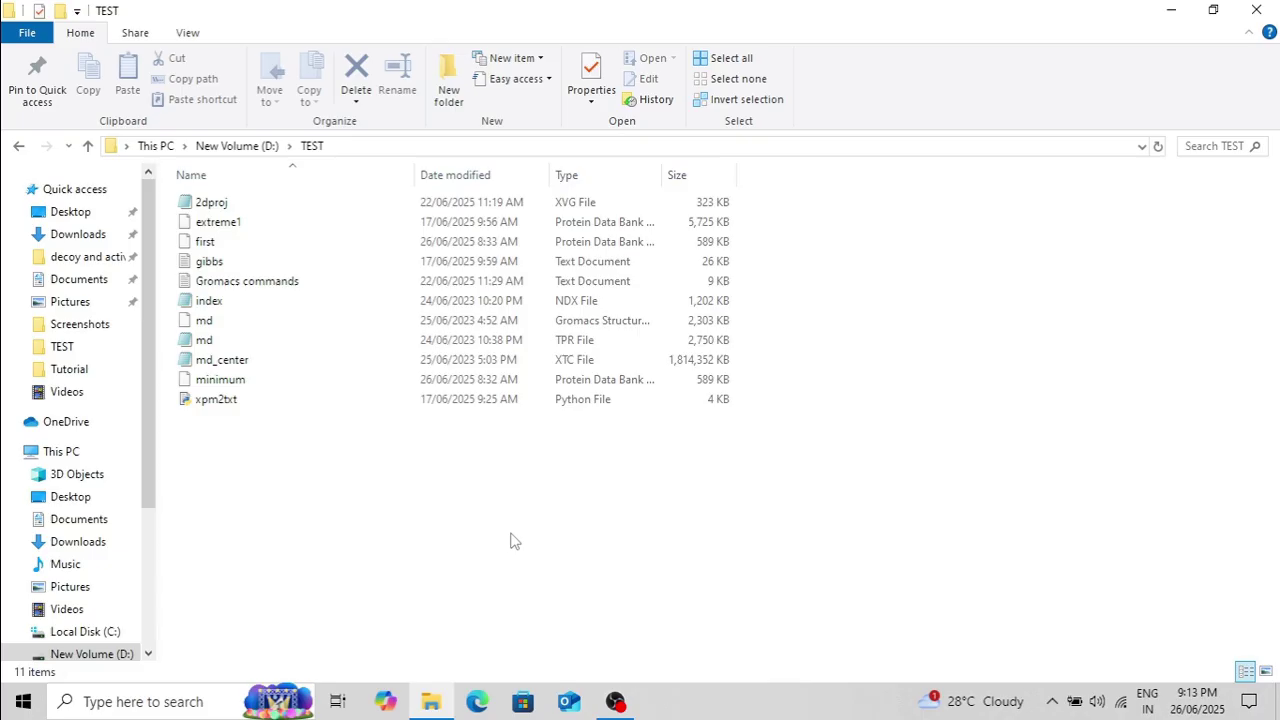
left_click(277, 380)
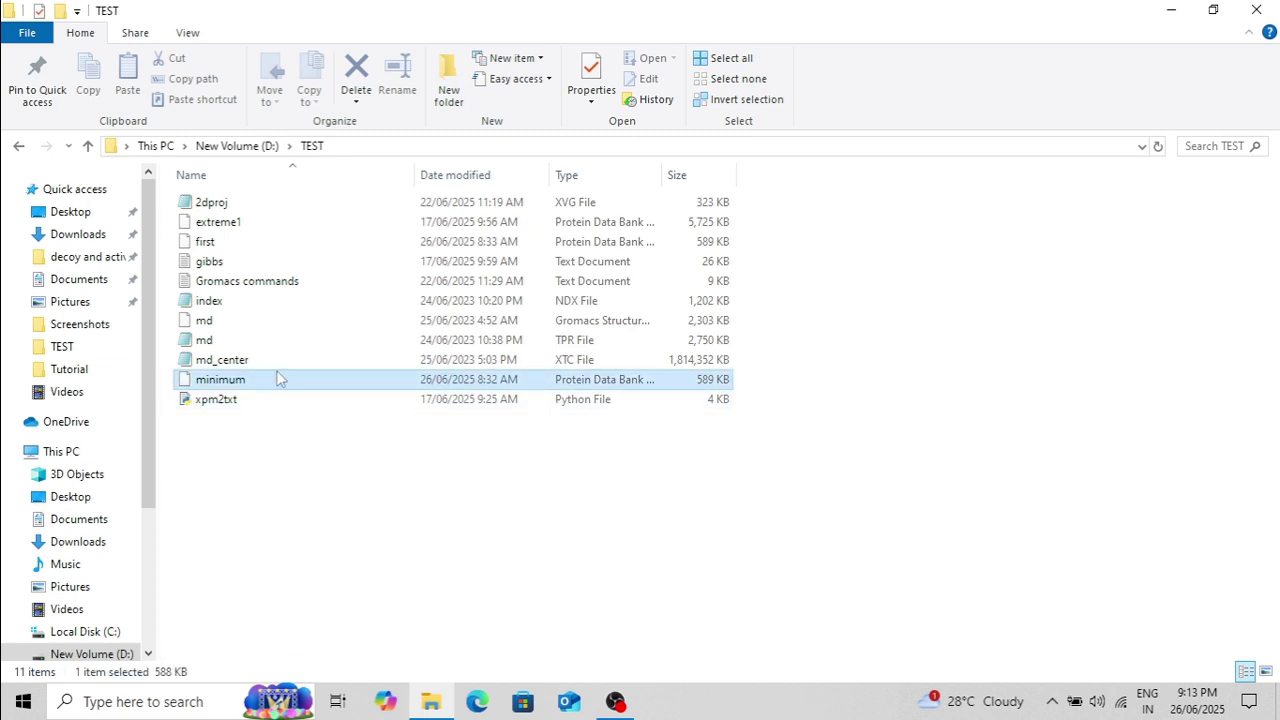
left_click(262, 248)
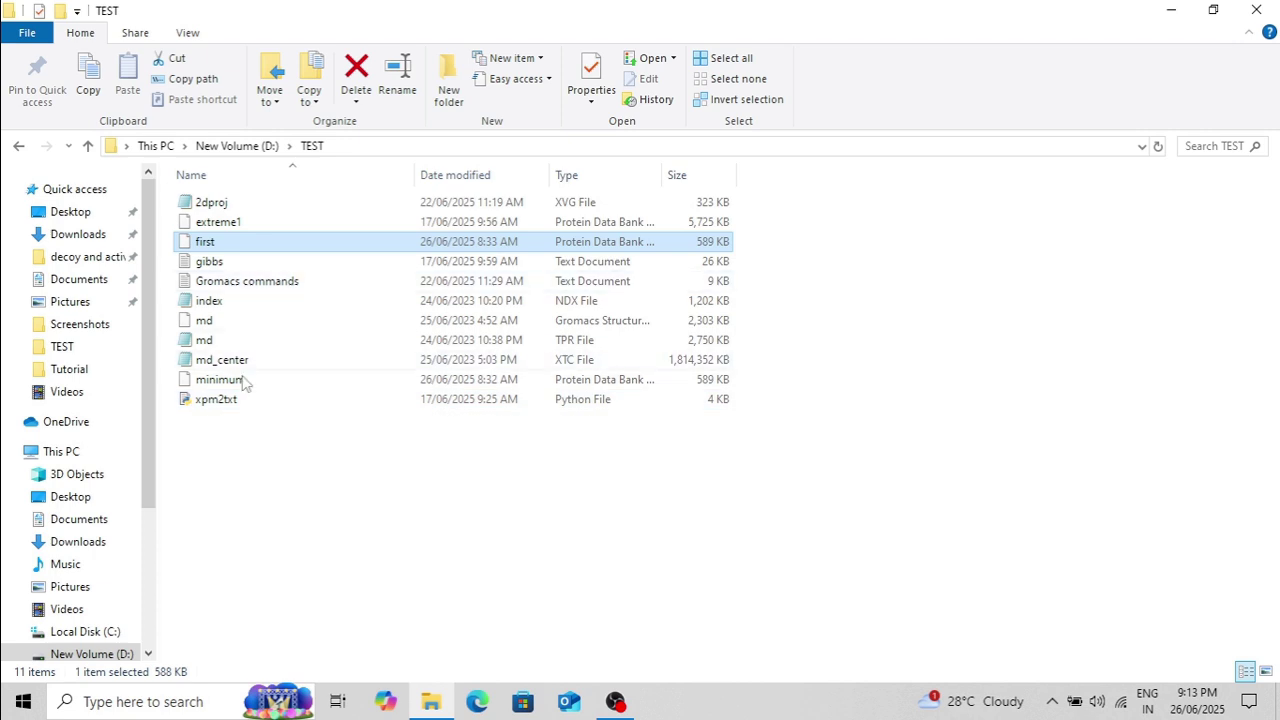
left_click(258, 381)
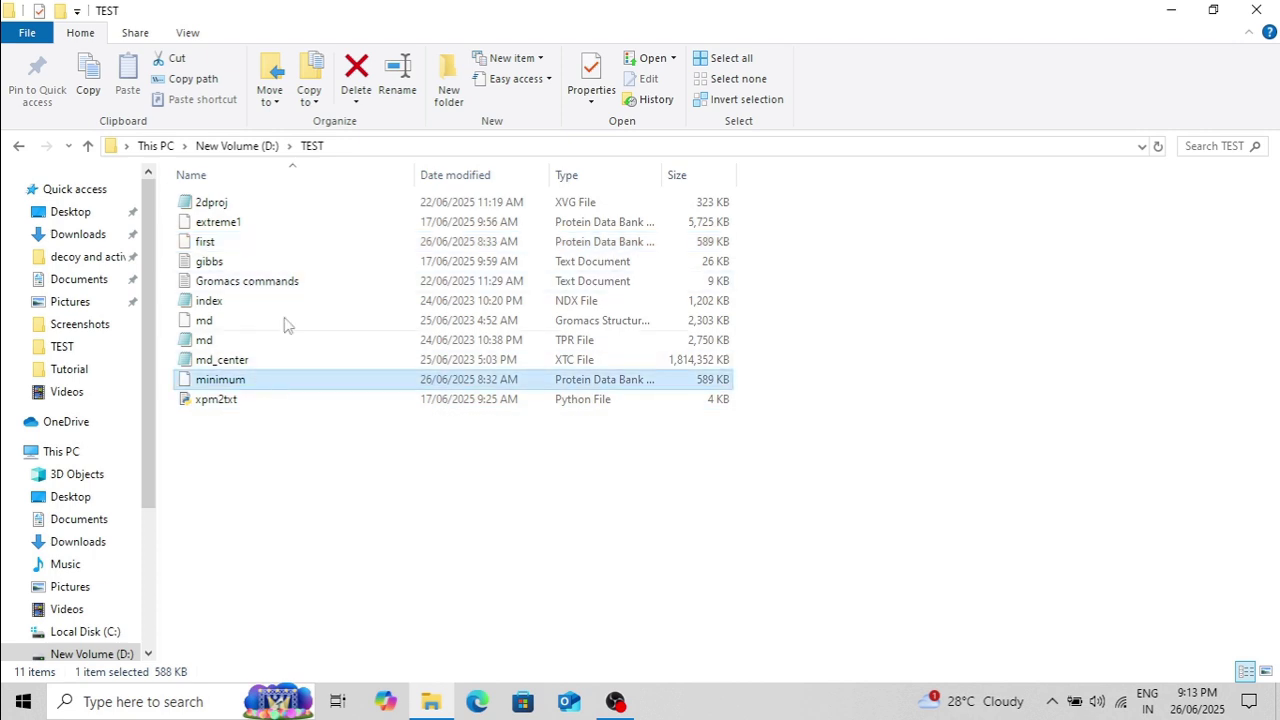
right_click(307, 388)
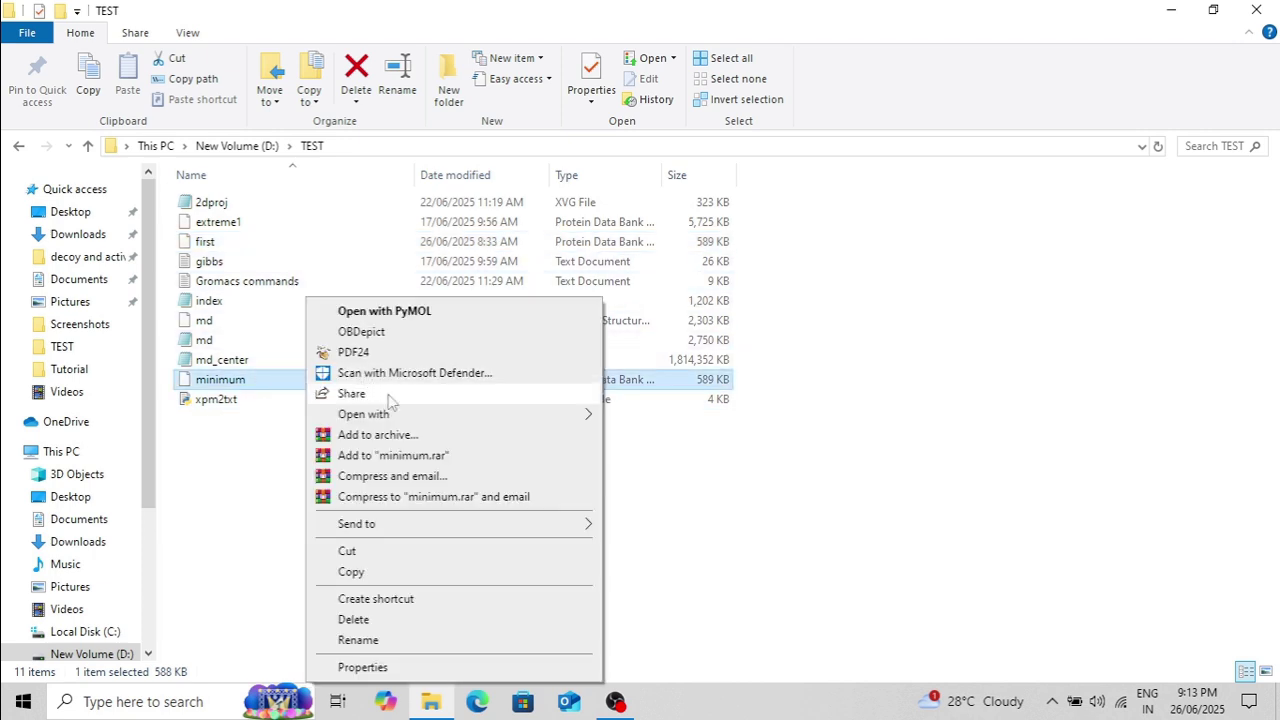
mouse_move(405, 418)
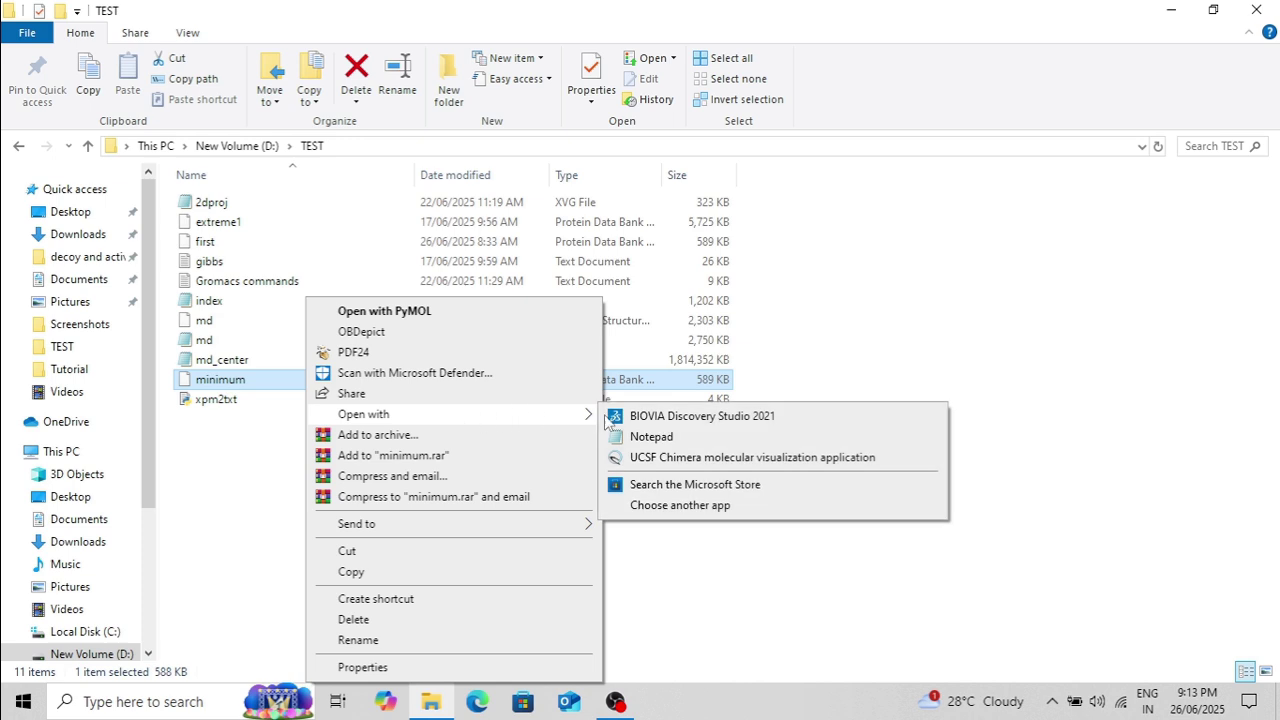
left_click(730, 457)
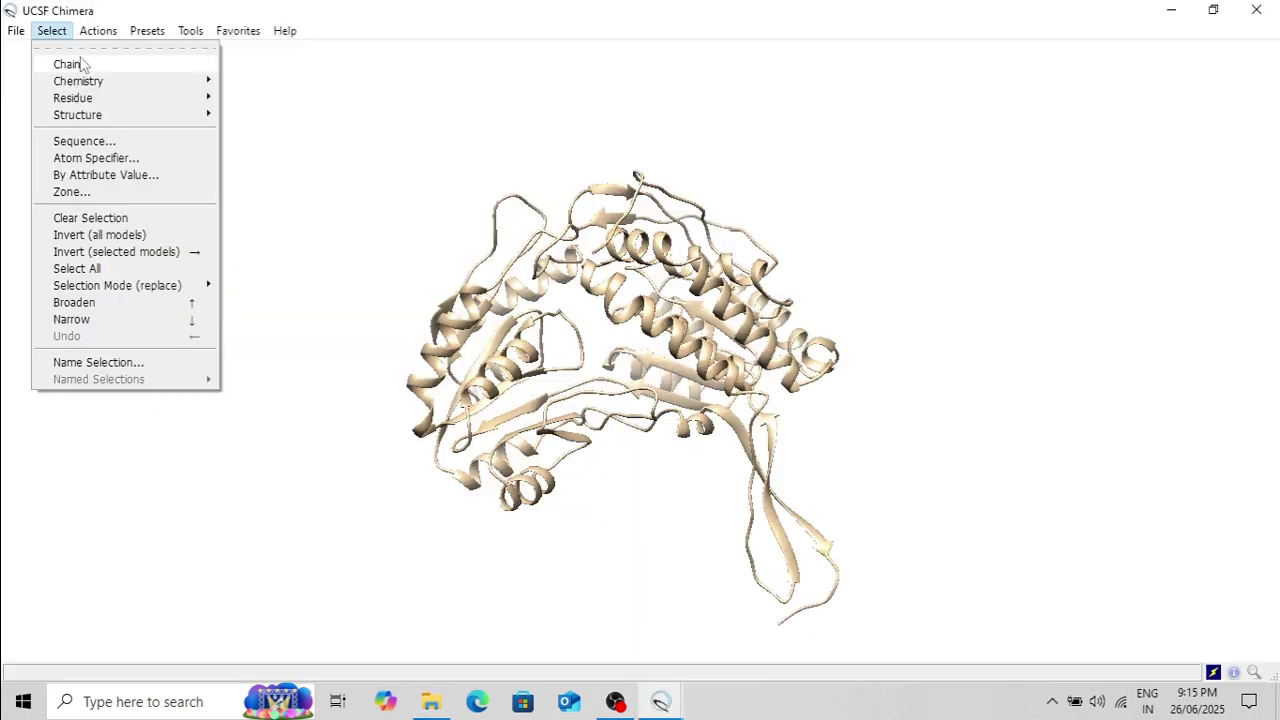
- Colour chain A of the minimum structure red and bring up the File > Open dialog
mouse_move(119, 64)
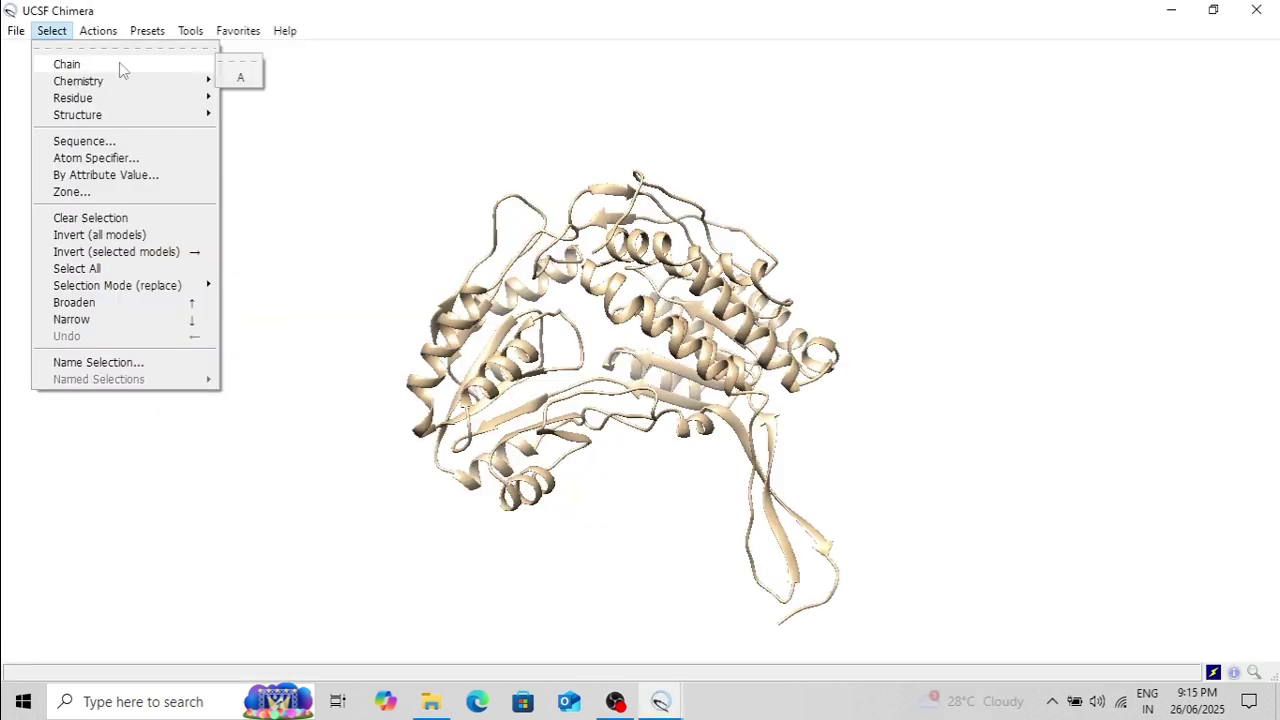
left_click(240, 79)
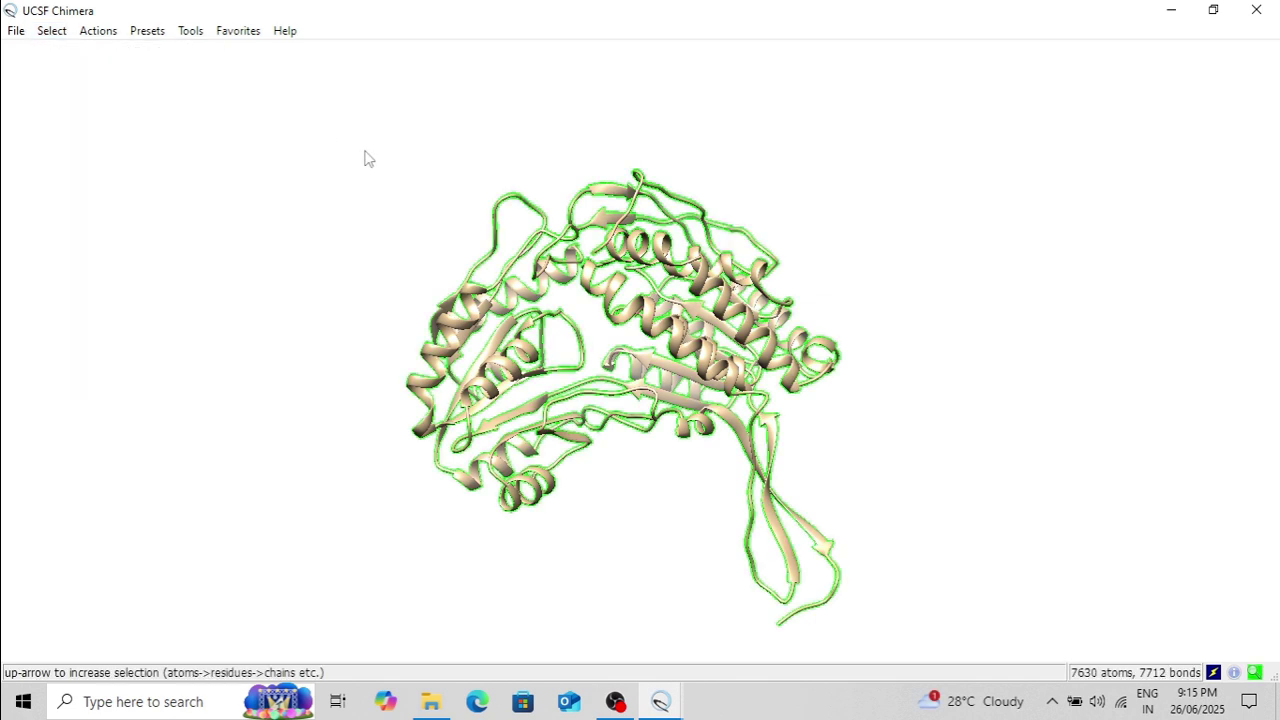
left_click(90, 38)
mouse_move(106, 117)
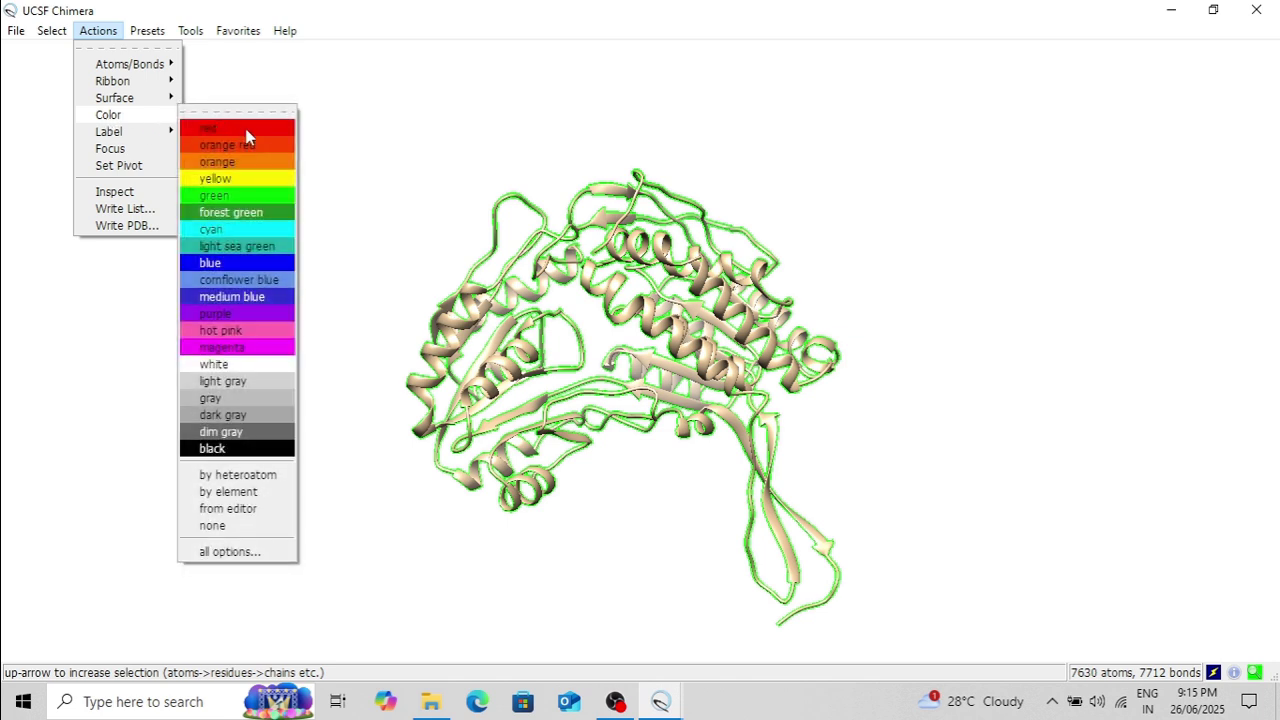
left_click(264, 135)
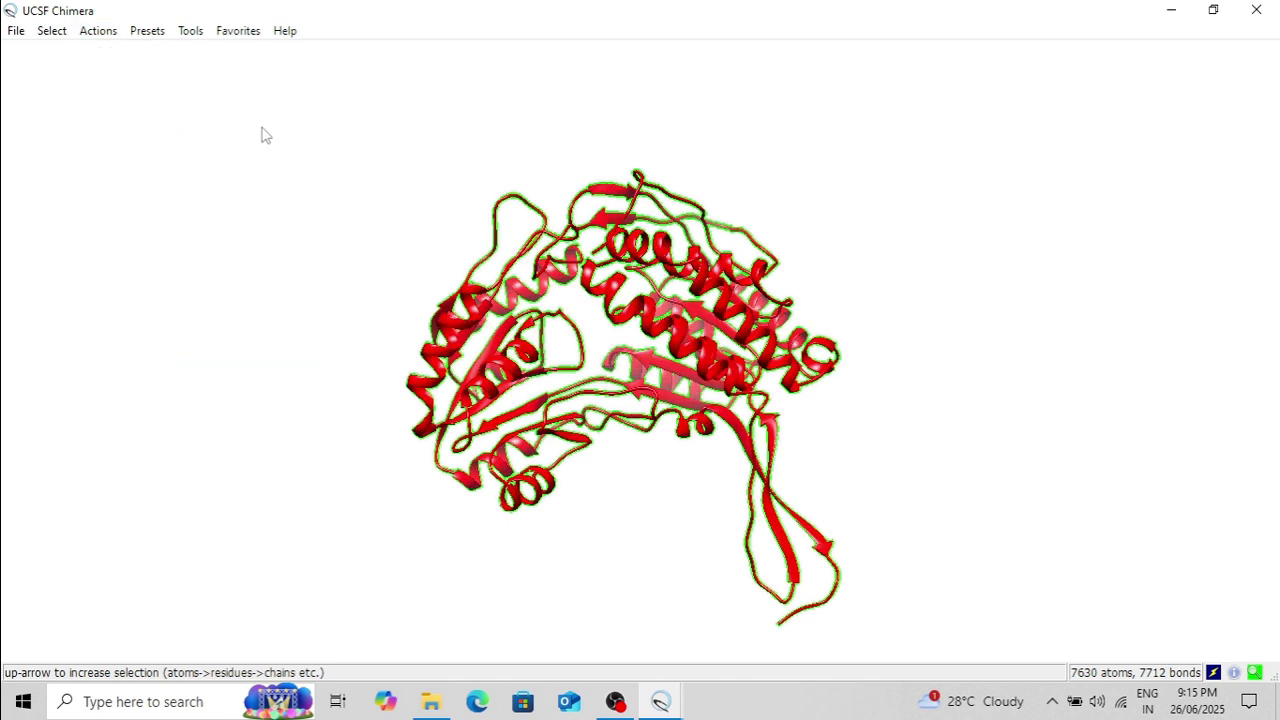
left_click(18, 31)
left_click(40, 63)
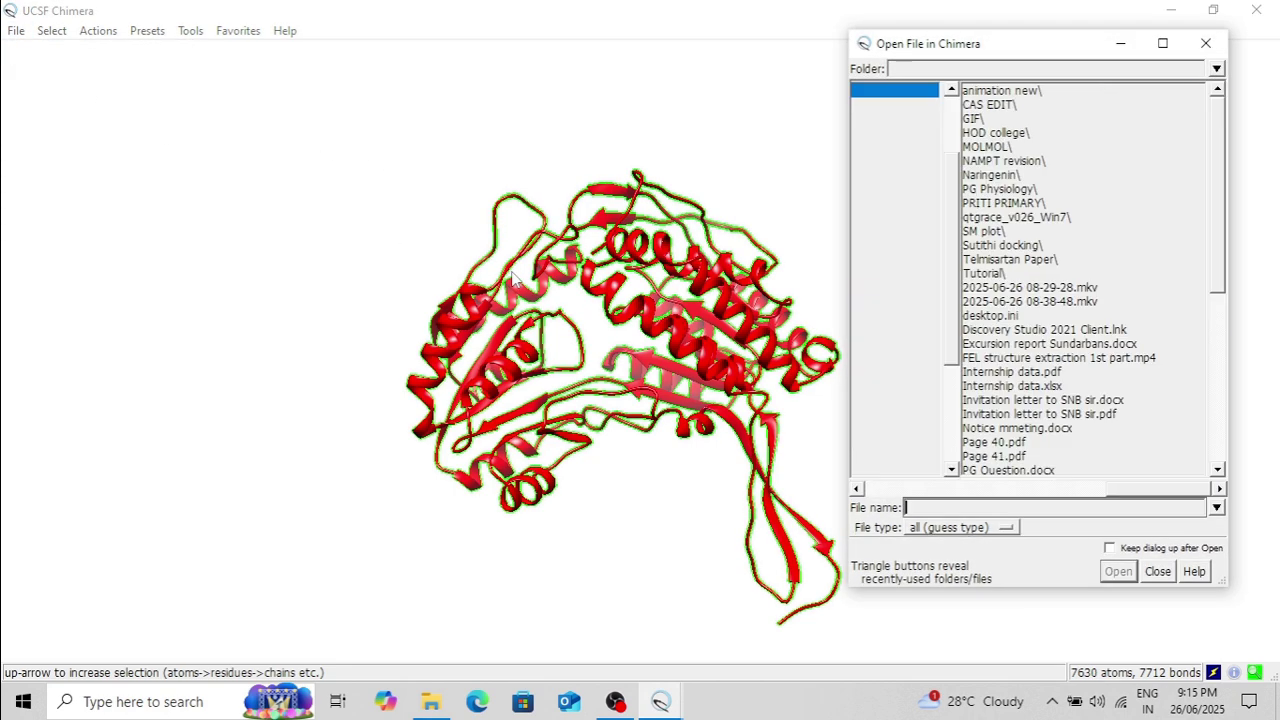
- Load first.pdb from the Desktop and rotate the light-blue and red overlay to compare them
left_click(985, 259)
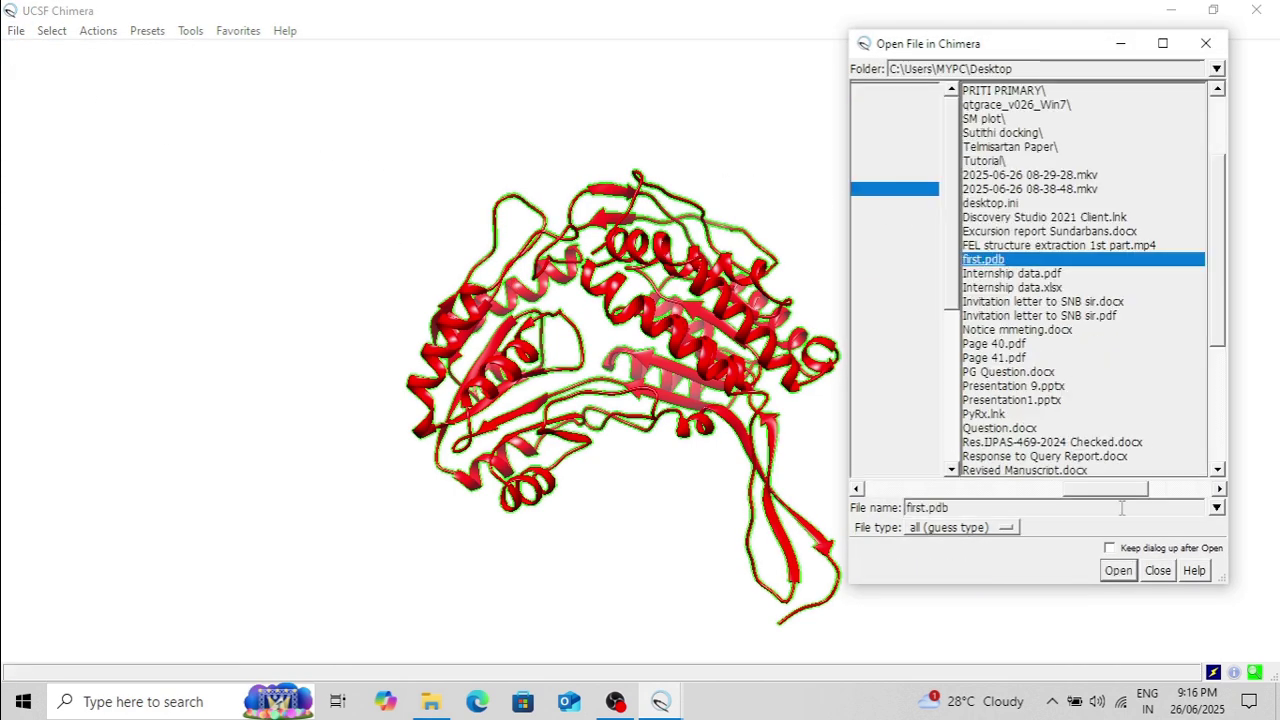
left_click(1118, 571)
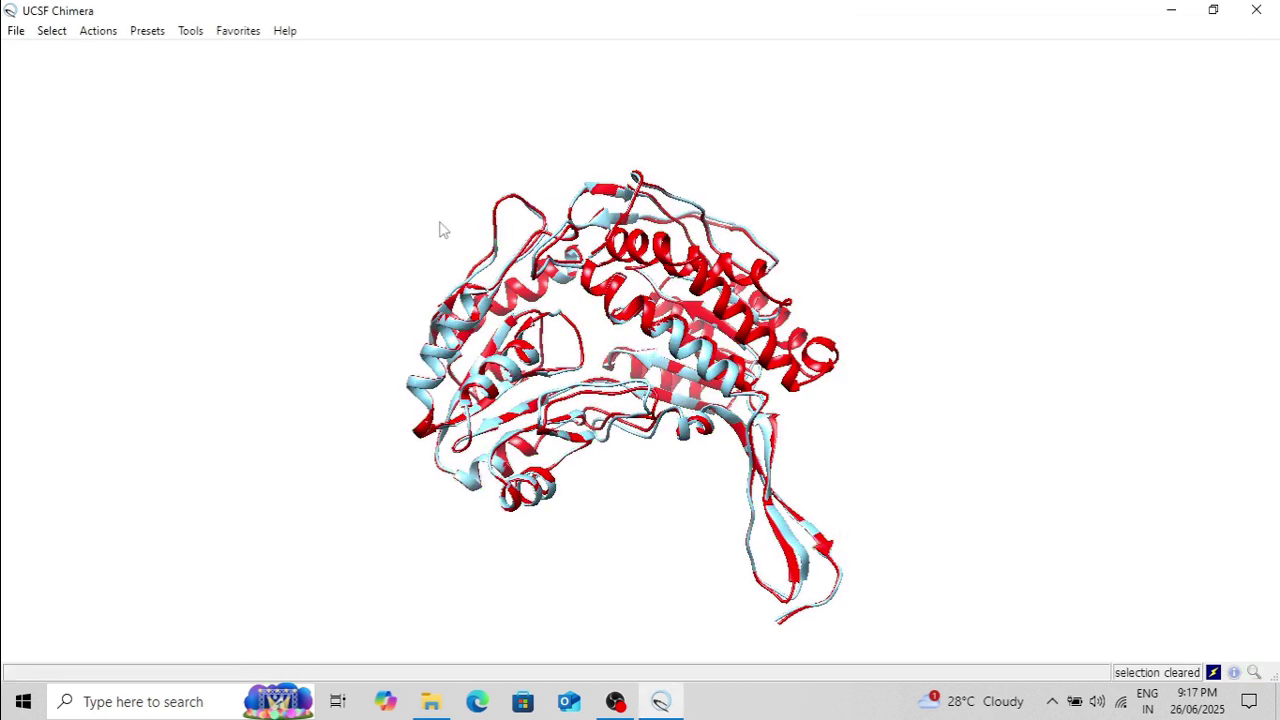
left_click_drag(818, 427, 852, 418)
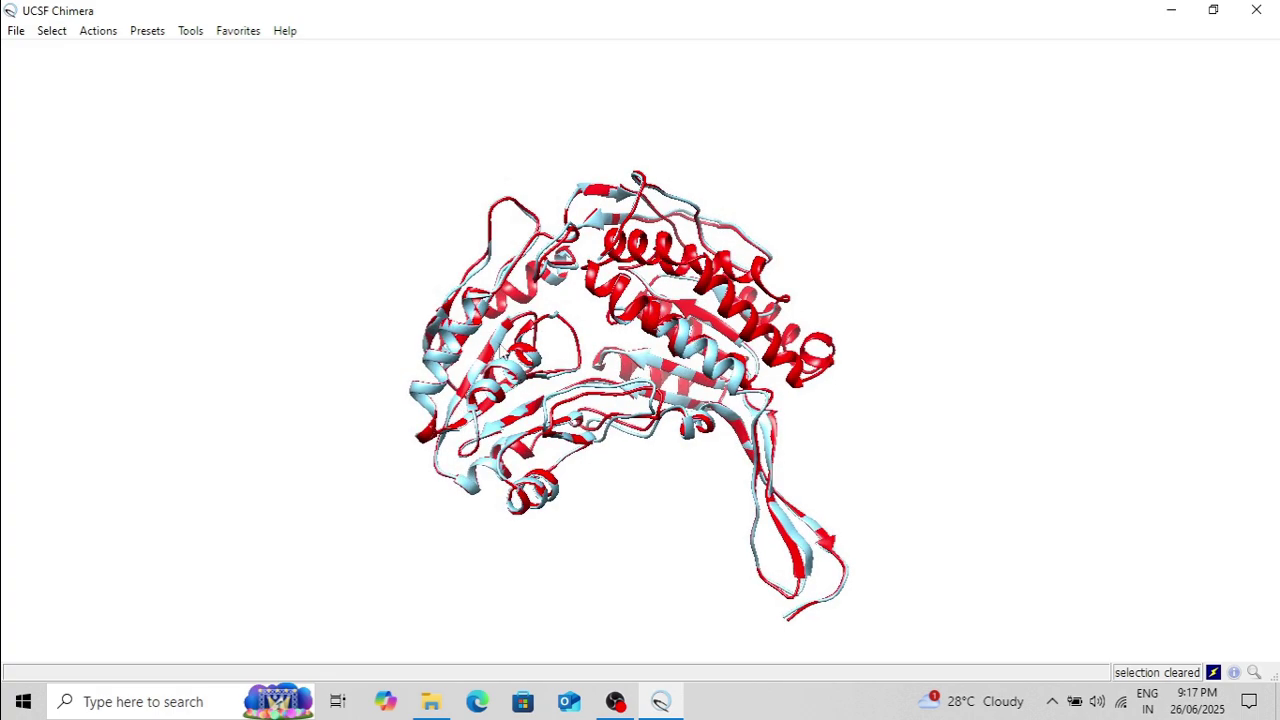
left_click_drag(385, 298, 549, 483)
left_click_drag(860, 448, 635, 428)
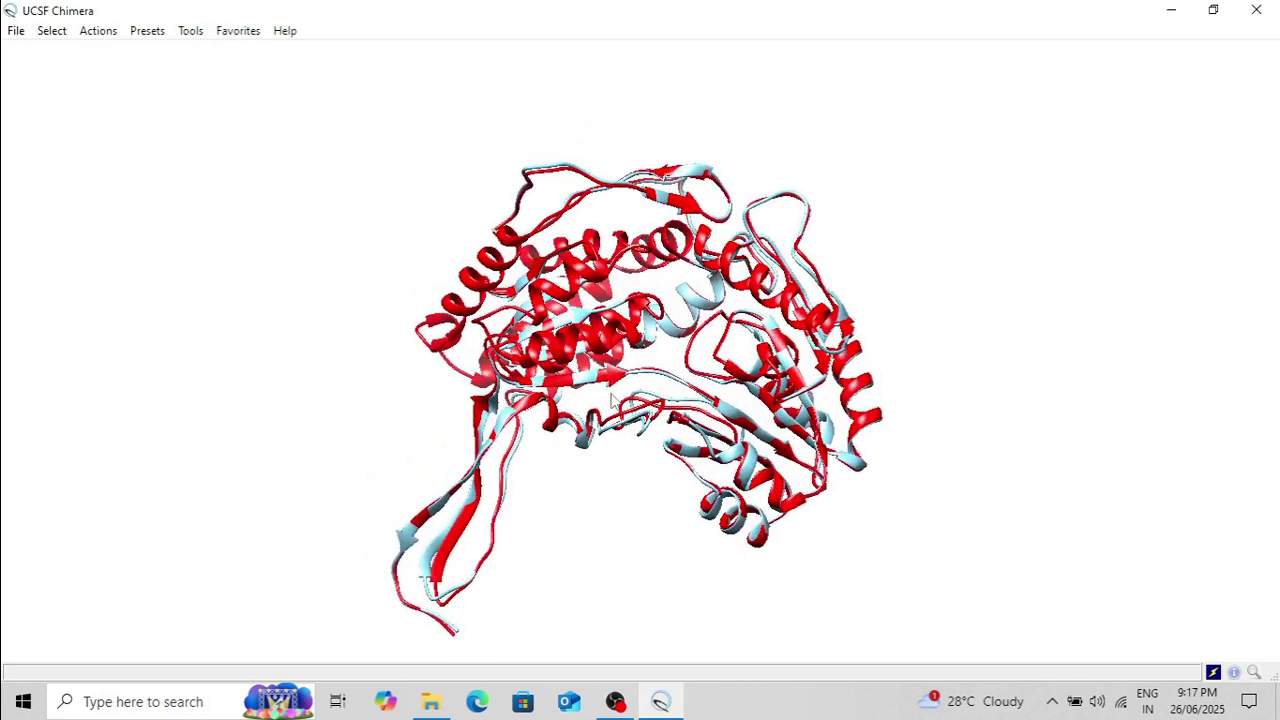
left_click_drag(623, 497, 448, 515)
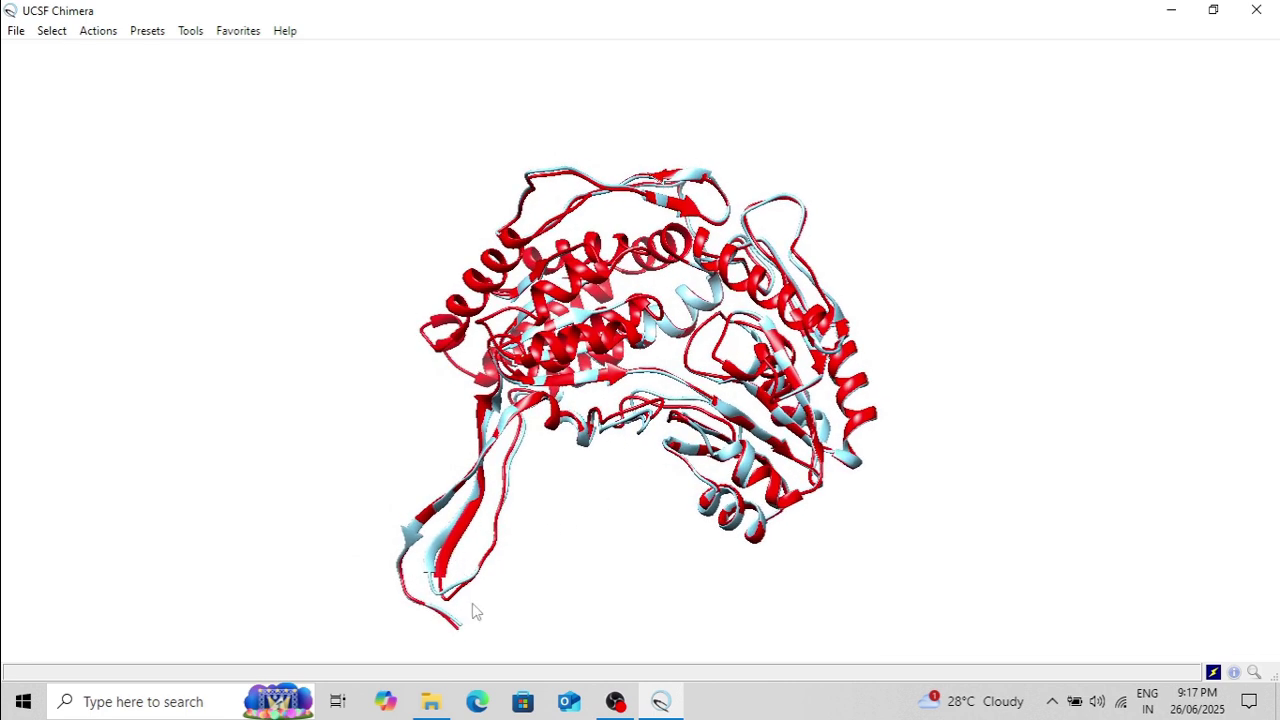
scroll(558, 560, "up", 2)
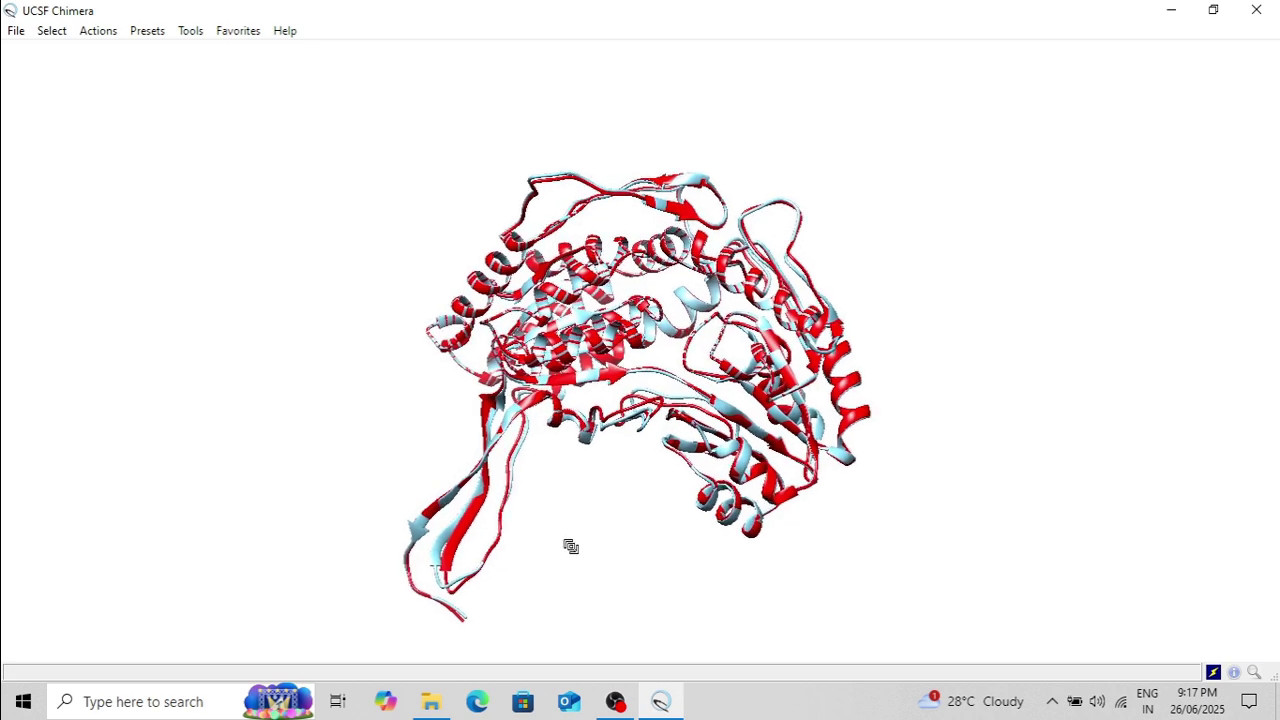
left_click_drag(785, 575, 766, 551)
left_click_drag(566, 531, 620, 520)
mouse_move(824, 487)
left_mouse_down()
mouse_move(789, 489)
mouse_move(826, 486)
left_mouse_up()
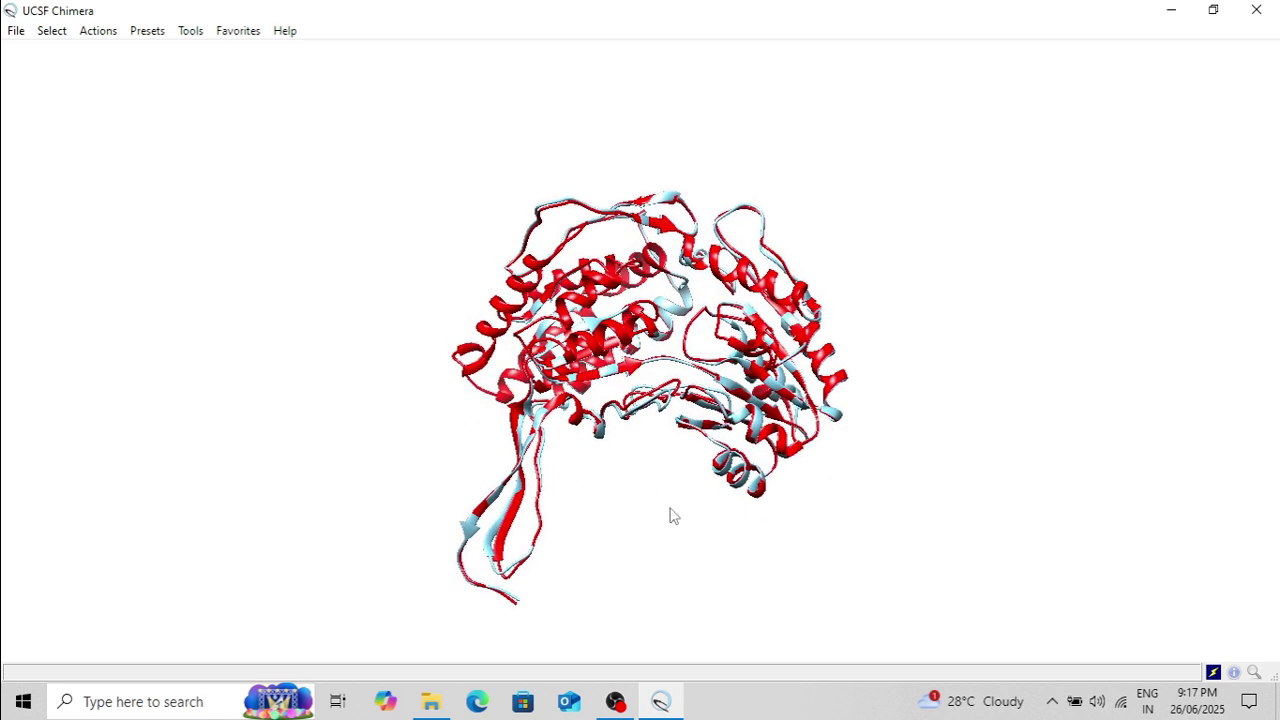